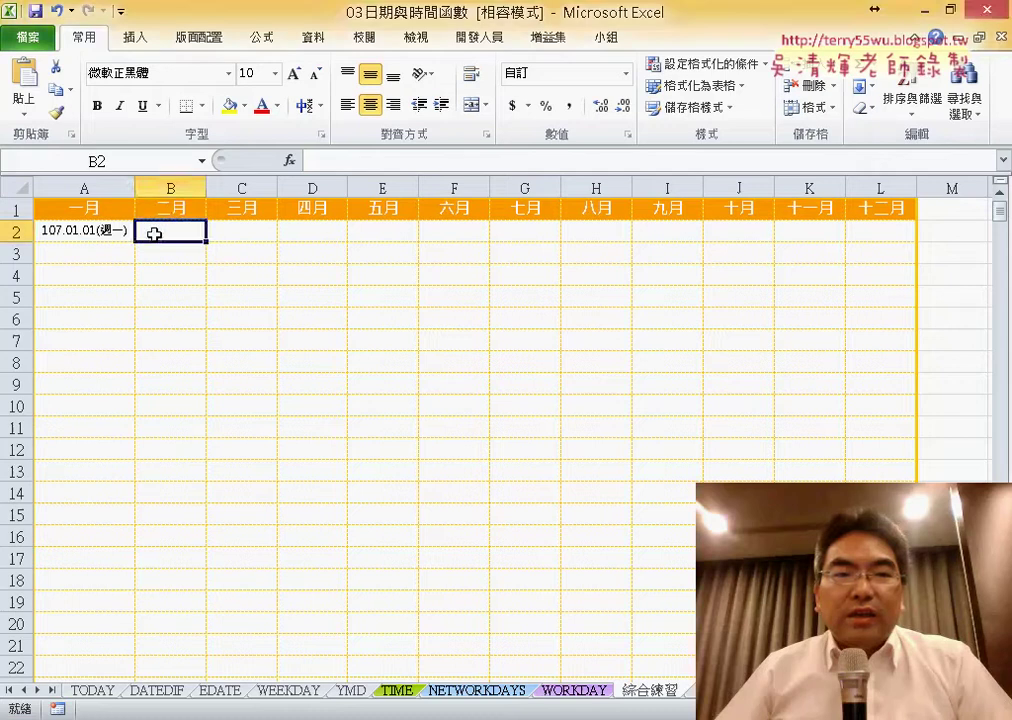
# - Enter =A2+1 in A3 so it shows 107.01.02(週二)
pyautogui.click(88, 238)
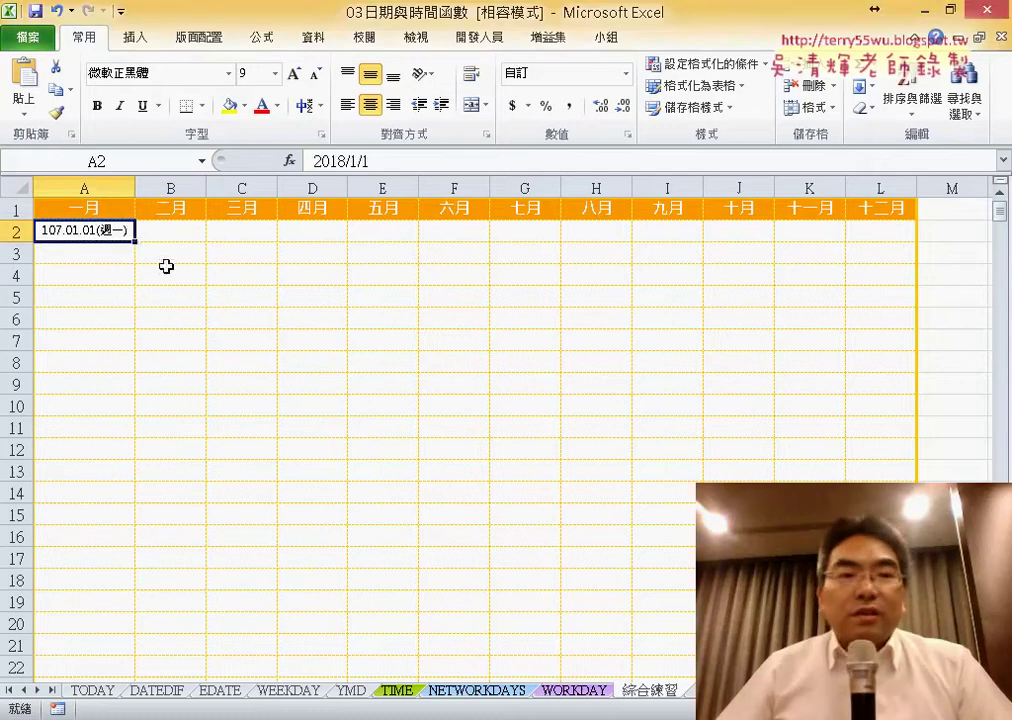
pyautogui.click(110, 255)
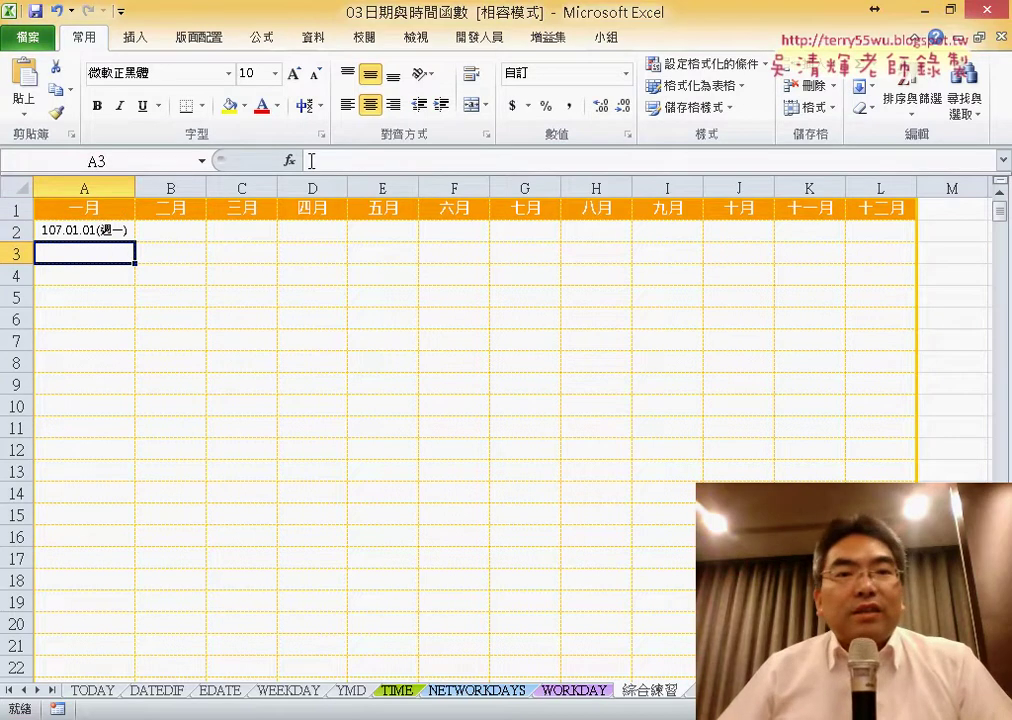
pyautogui.click(310, 160)
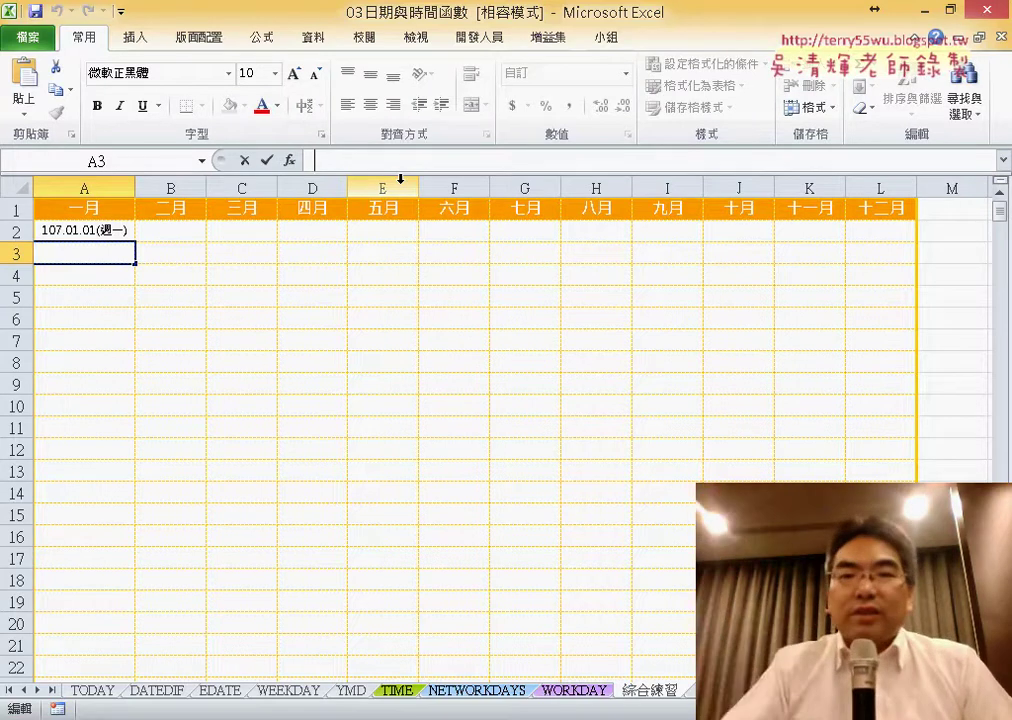
pyautogui.write('=')
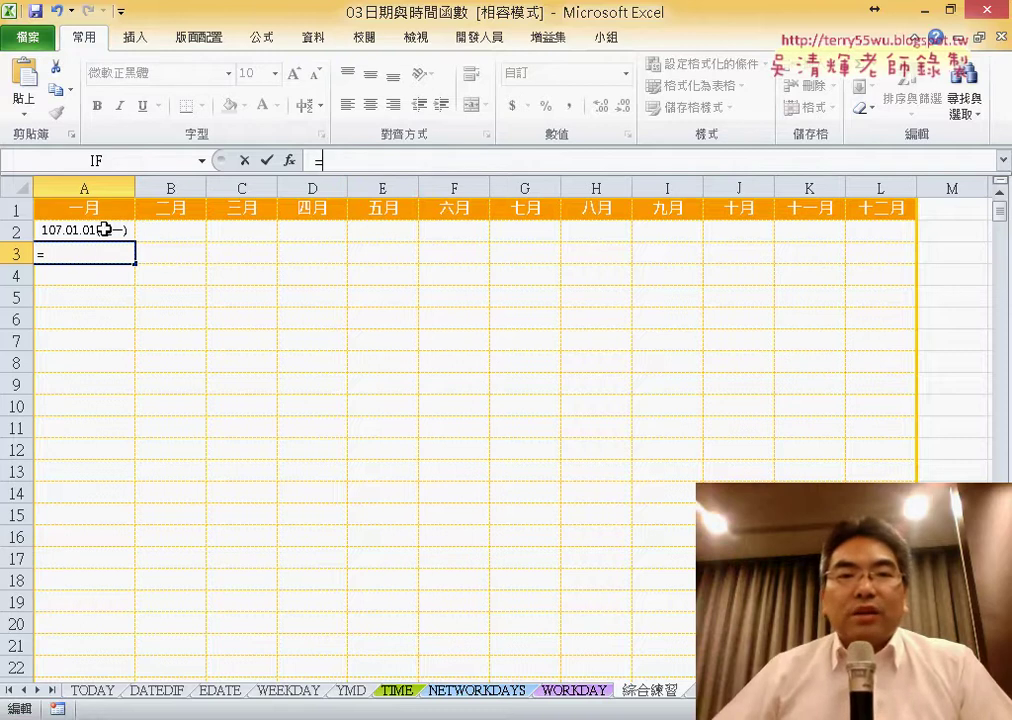
pyautogui.click(104, 229)
pyautogui.write('+')
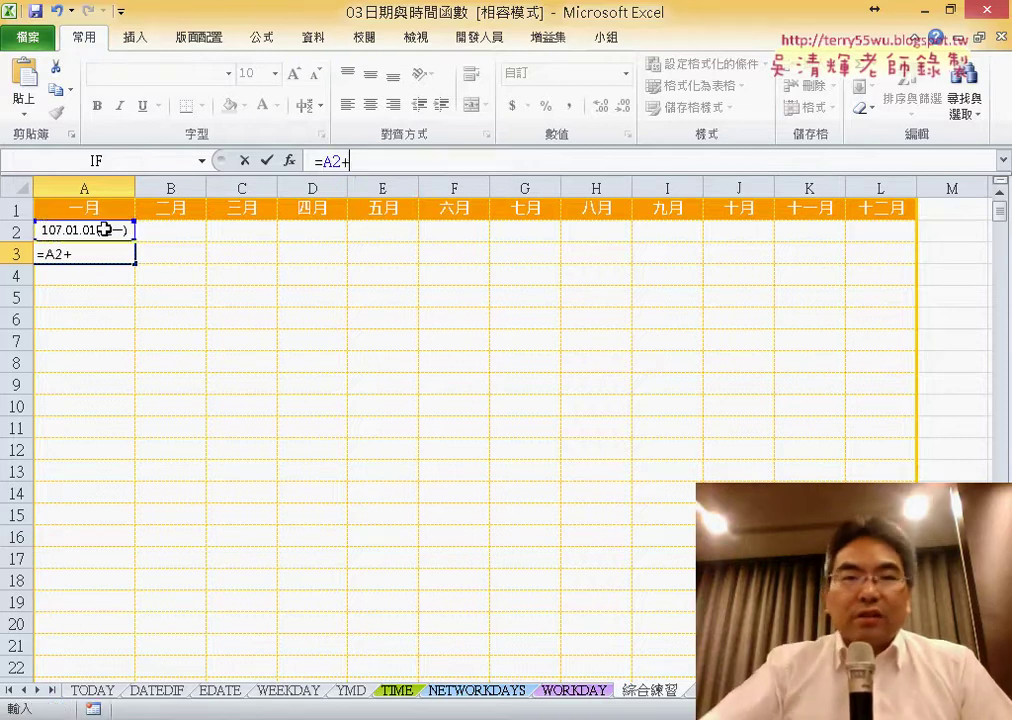
pyautogui.write('1')
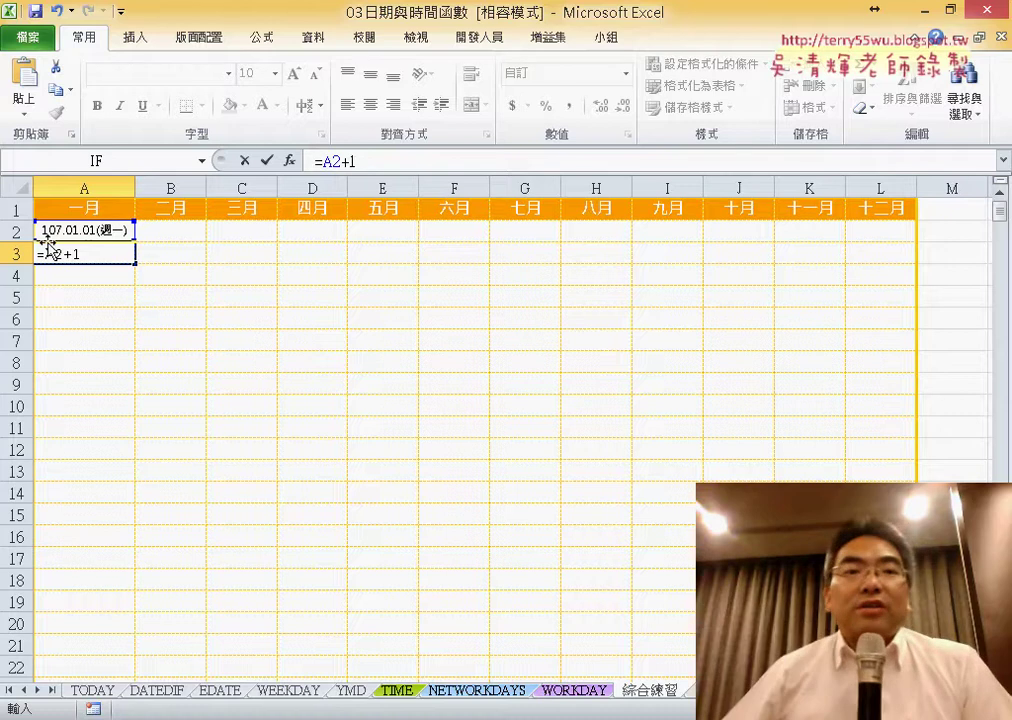
pyautogui.click(276, 160)
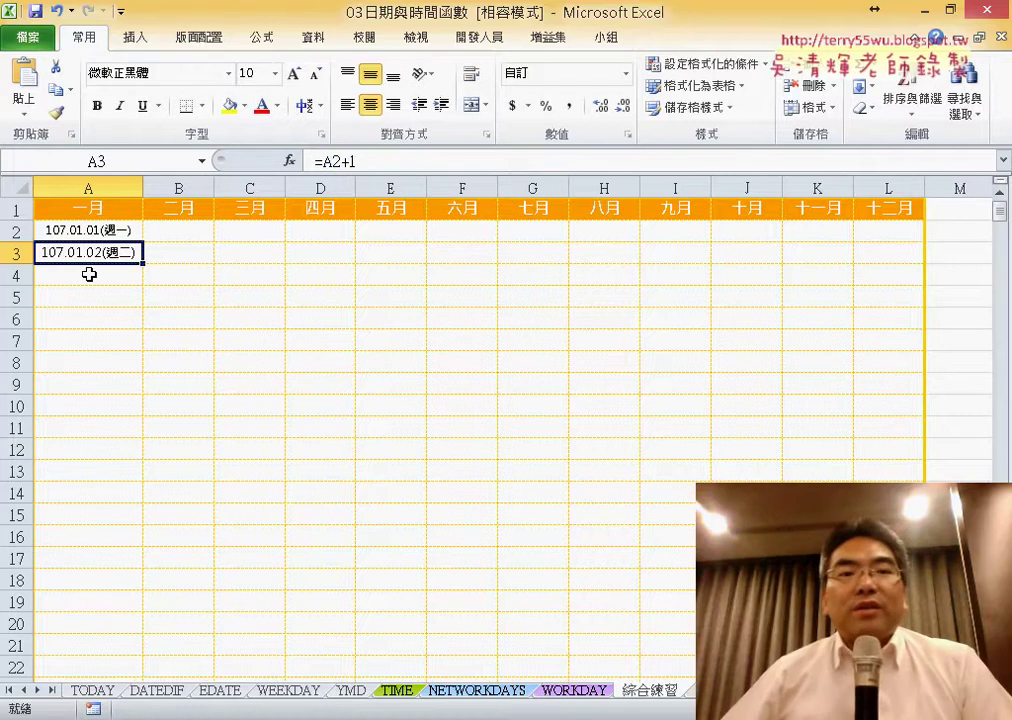
# - Fill the =A2+1 formula down column A to row 32, through 107.01.31(週三)
pyautogui.moveTo(143, 266)
pyautogui.mouseDown()
pyautogui.moveTo(135, 476)
pyautogui.moveTo(290, 466)
pyautogui.mouseUp()
pyautogui.scroll(6, 290, 465)
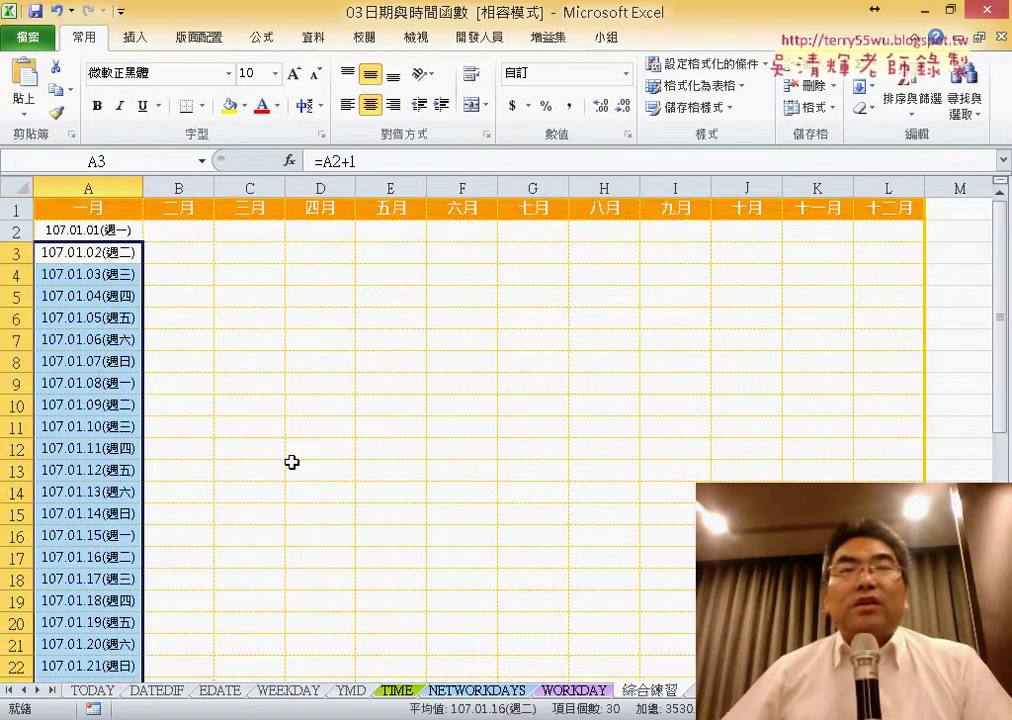
pyautogui.scroll(-4, 291, 462)
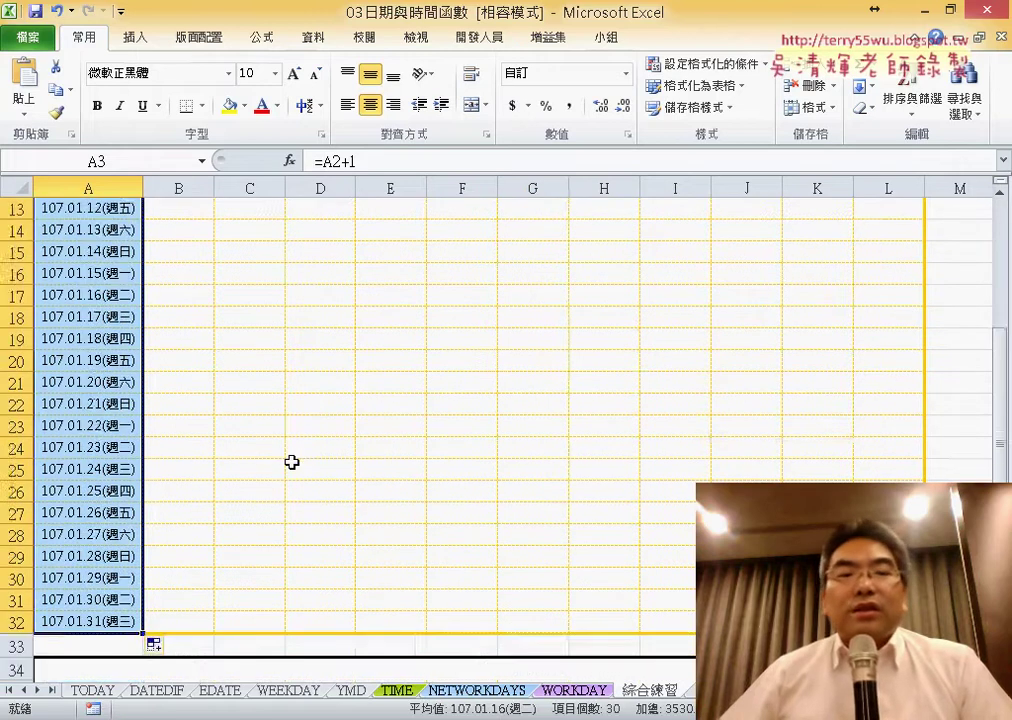
pyautogui.scroll(-2, 291, 463)
pyautogui.scroll(3, 706, 472)
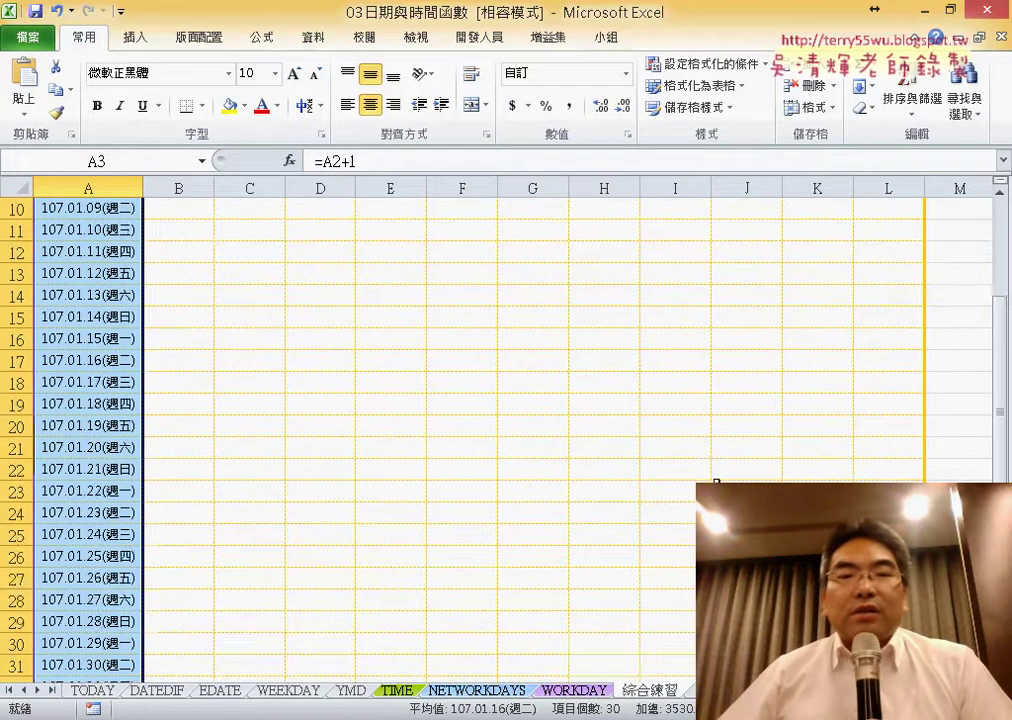
pyautogui.scroll(3, 706, 472)
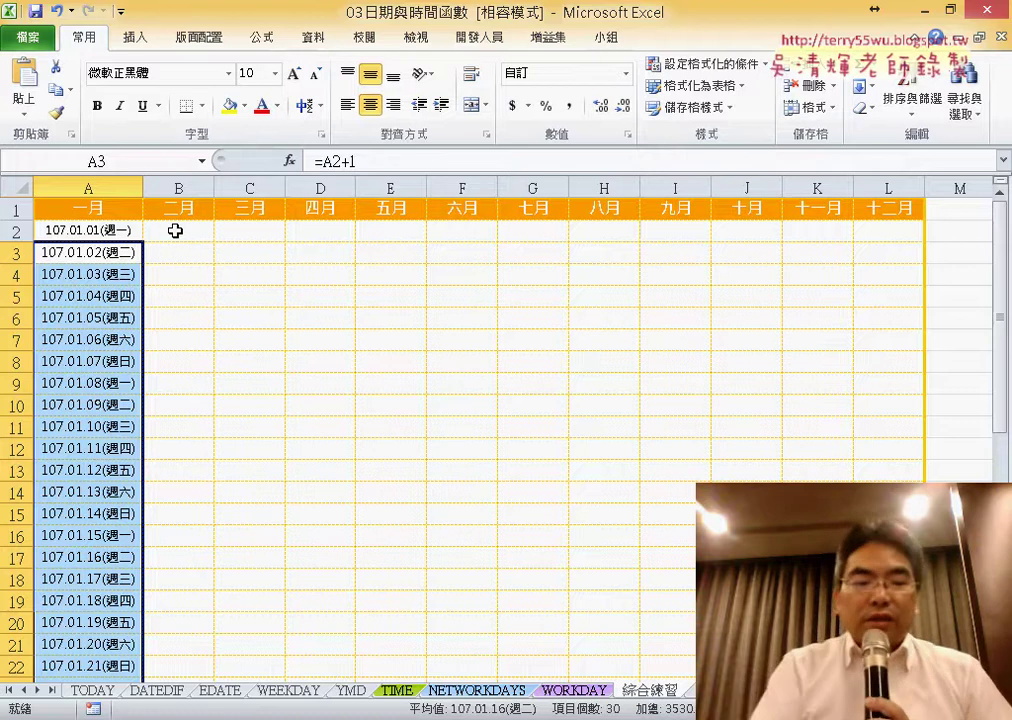
# - Mark up the filled January dates with the screen pen, then clear the ink
pyautogui.hotkey('ctrl', '2')
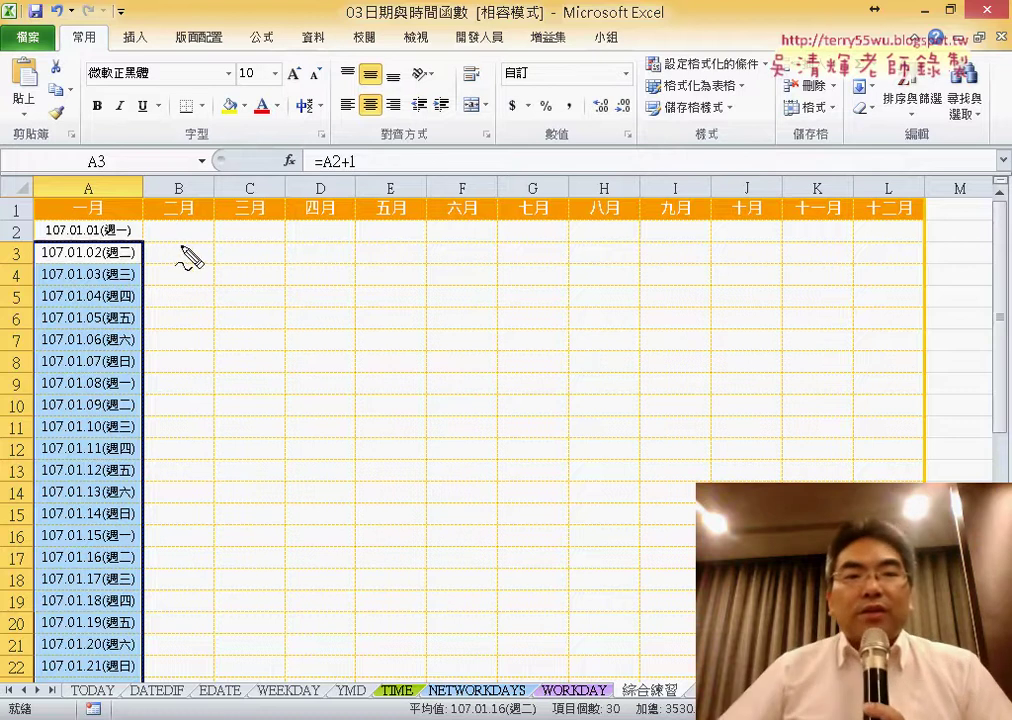
pyautogui.moveTo(195, 212); pyautogui.dragTo(206, 232)
pyautogui.moveTo(912, 234); pyautogui.dragTo(900, 248)
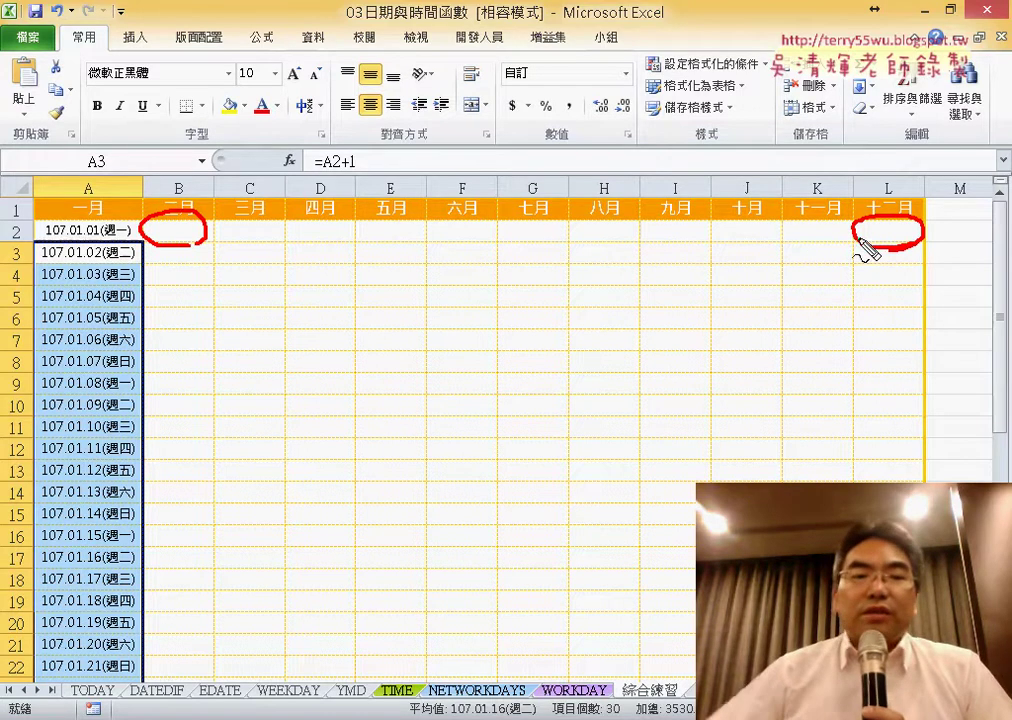
pyautogui.press('Escape')
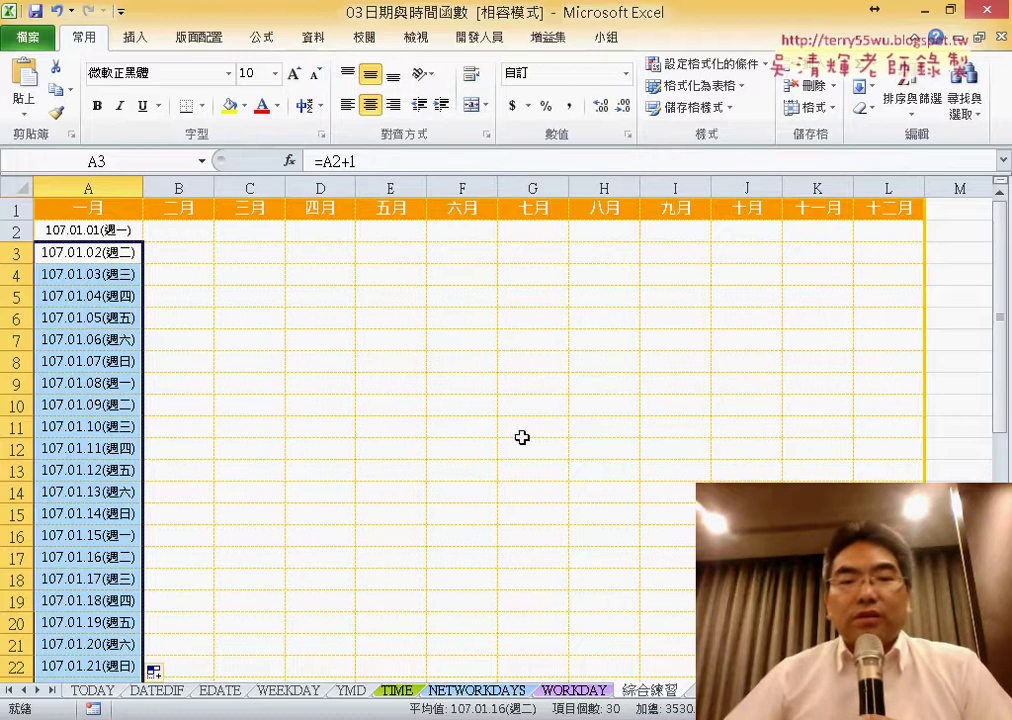
# - Switch to the EDATE sheet
pyautogui.click(223, 695)
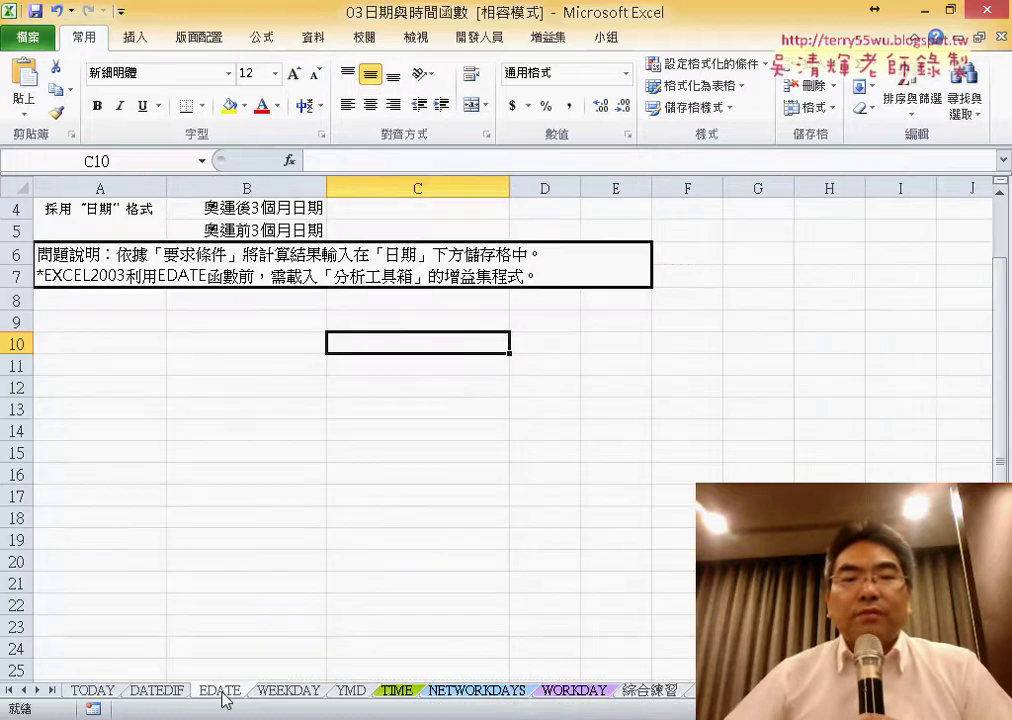
pyautogui.scroll(1, 275, 643)
pyautogui.scroll(-1, 275, 643)
pyautogui.scroll(1, 348, 667)
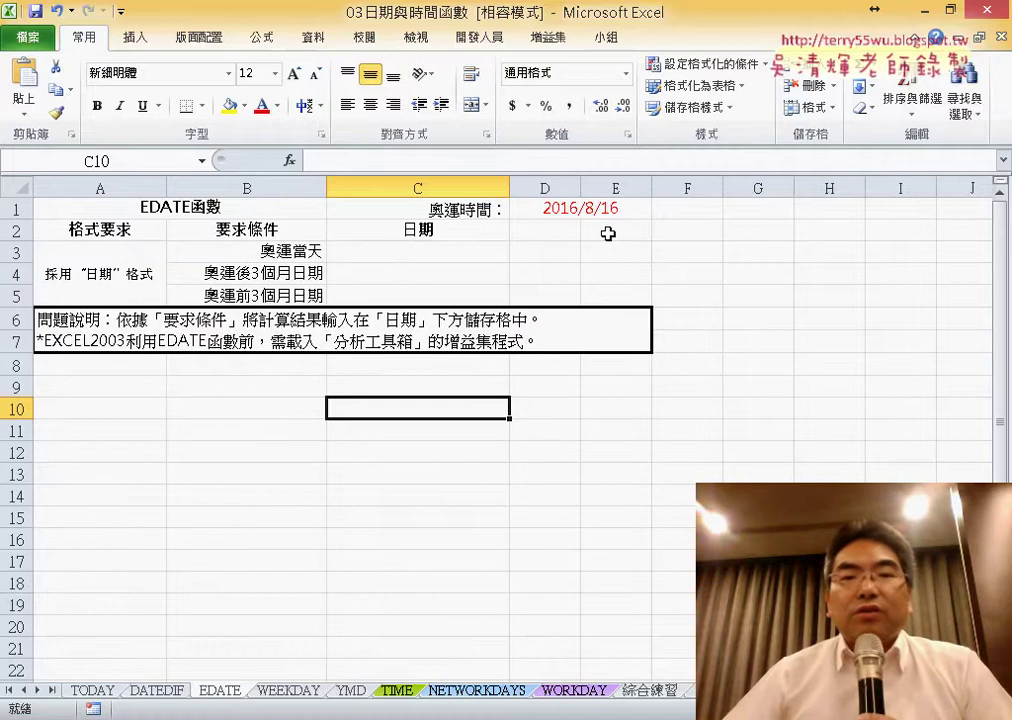
# - For cell C4, pick EDATE from the 日期及時間 function category
pyautogui.click(425, 278)
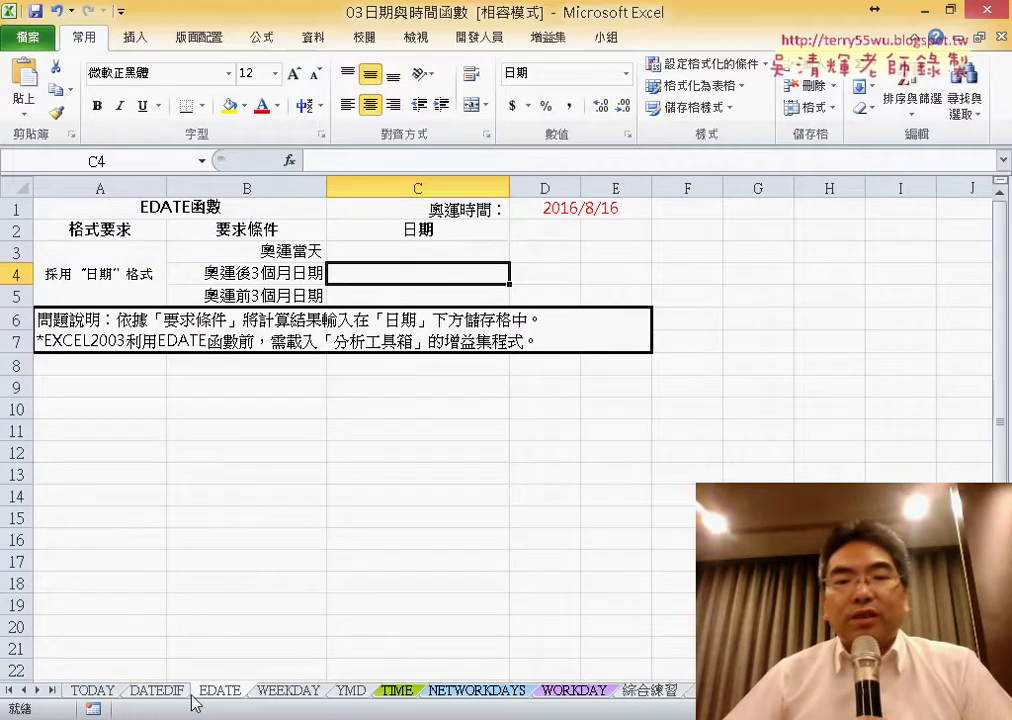
pyautogui.click(289, 161)
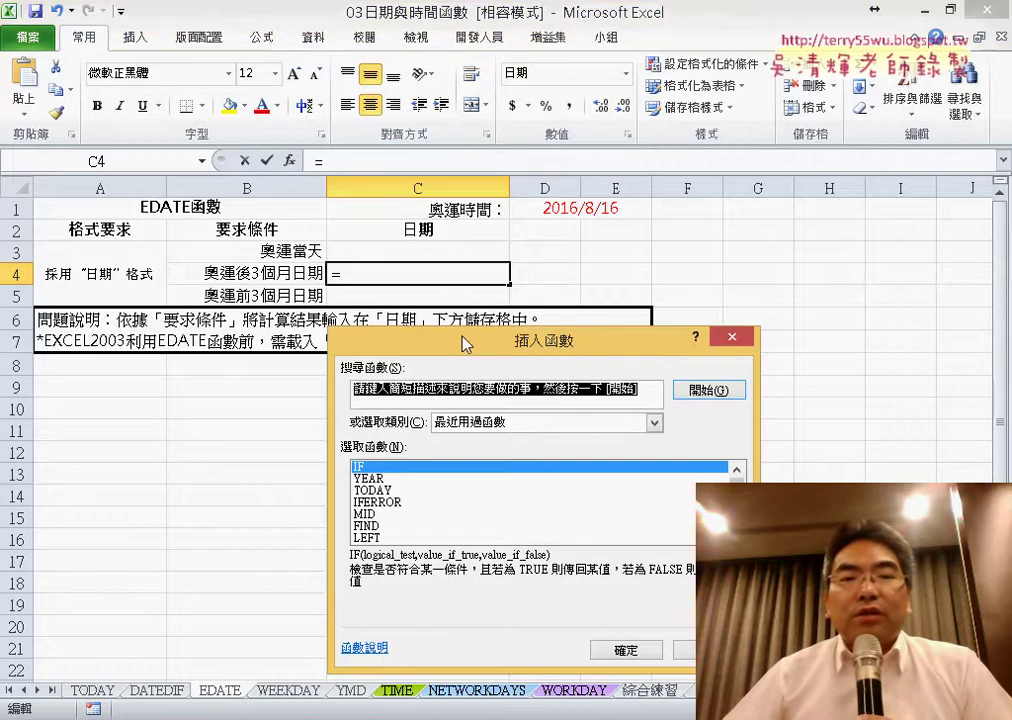
pyautogui.moveTo(465, 343); pyautogui.dragTo(318, 247)
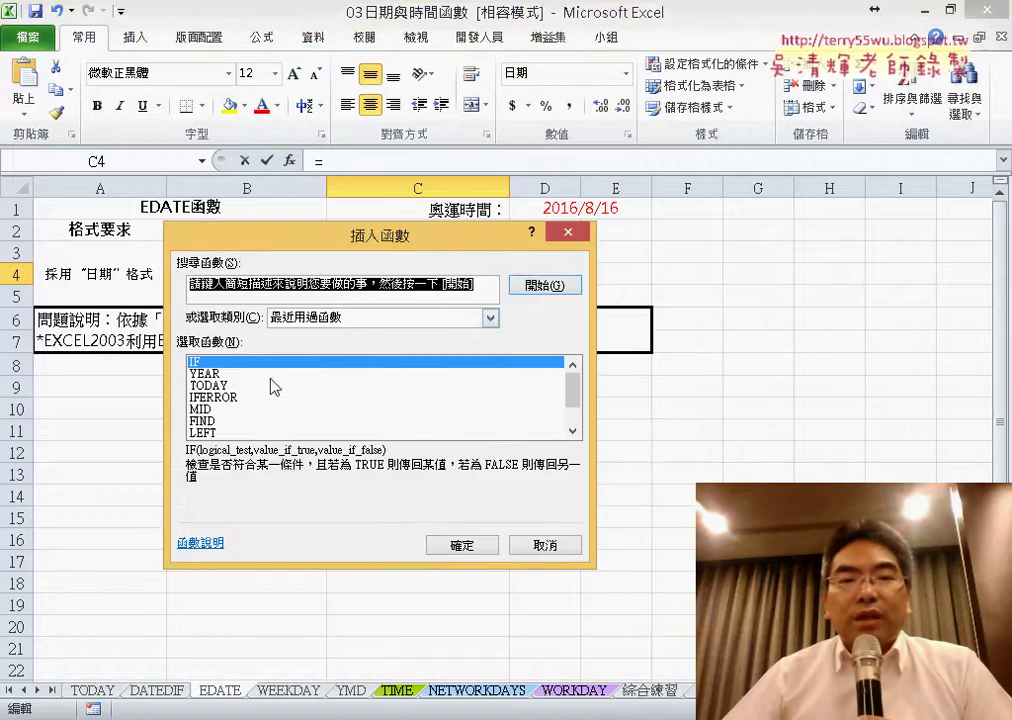
pyautogui.click(490, 318)
pyautogui.click(343, 370)
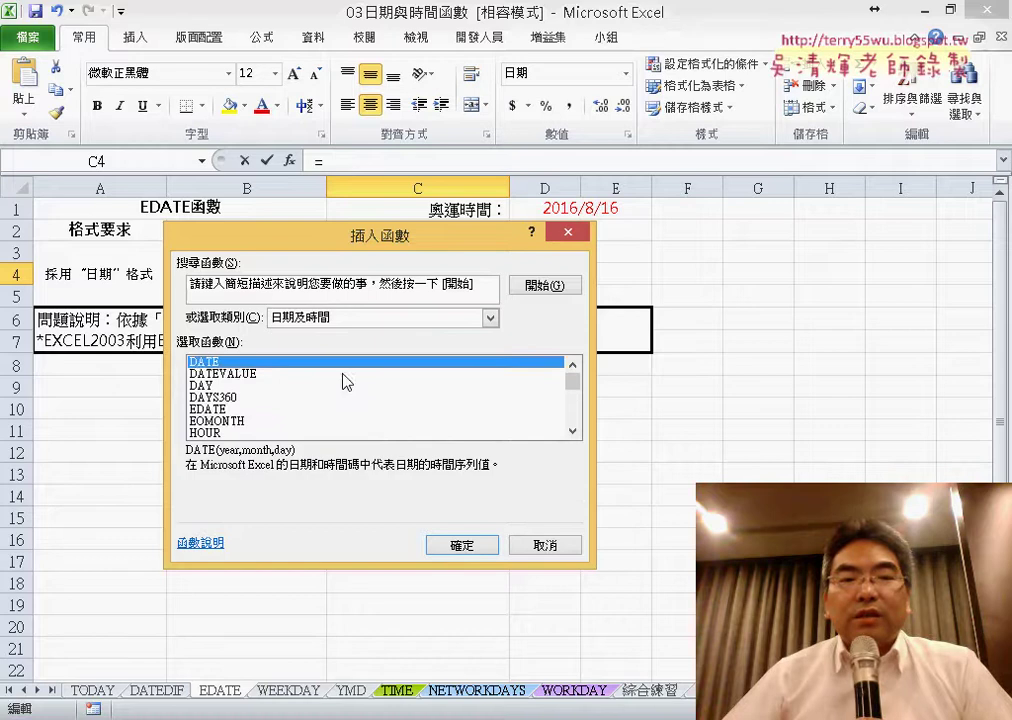
pyautogui.click(230, 411)
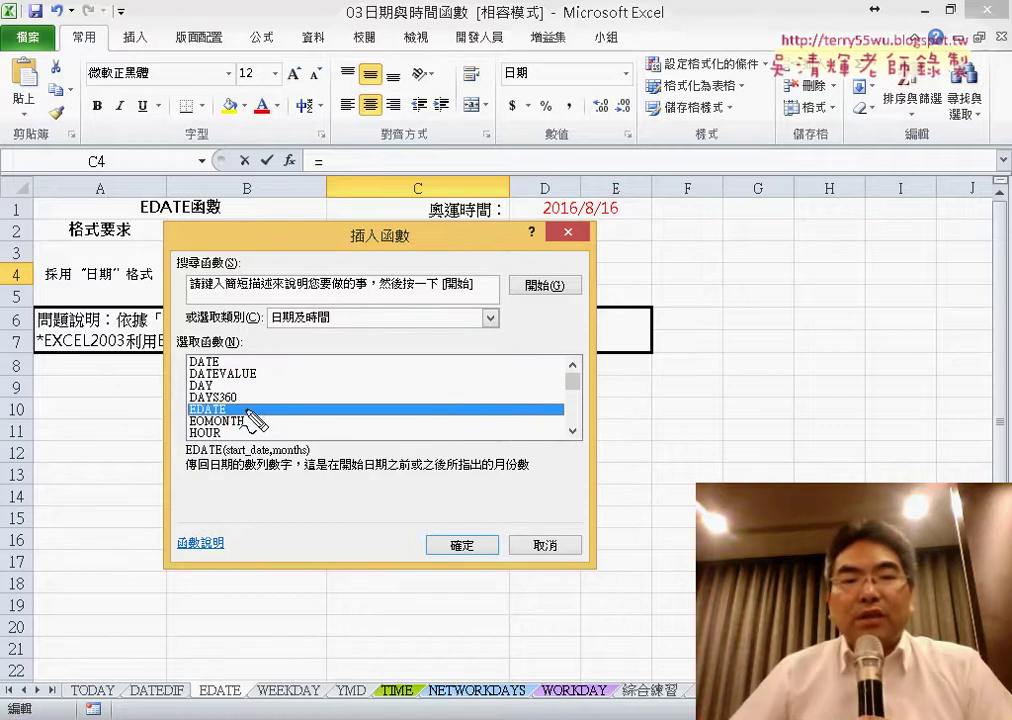
# - Annotate the EDATE description, then confirm EDATE to reach its argument entry
pyautogui.moveTo(228, 399); pyautogui.dragTo(236, 414)
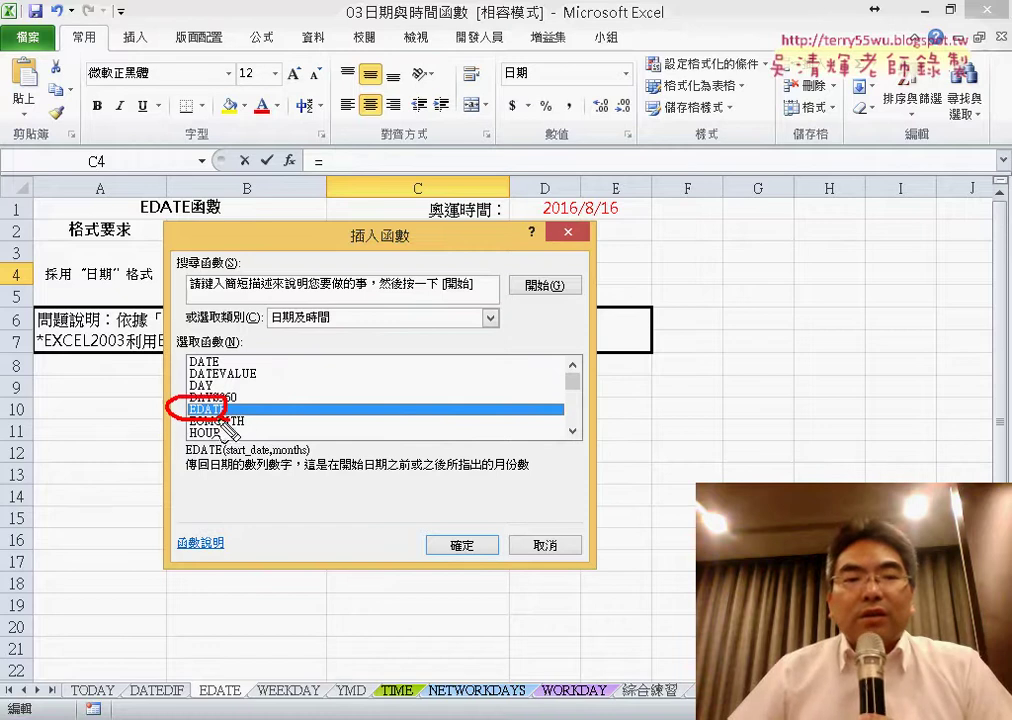
pyautogui.moveTo(140, 352); pyautogui.dragTo(172, 398)
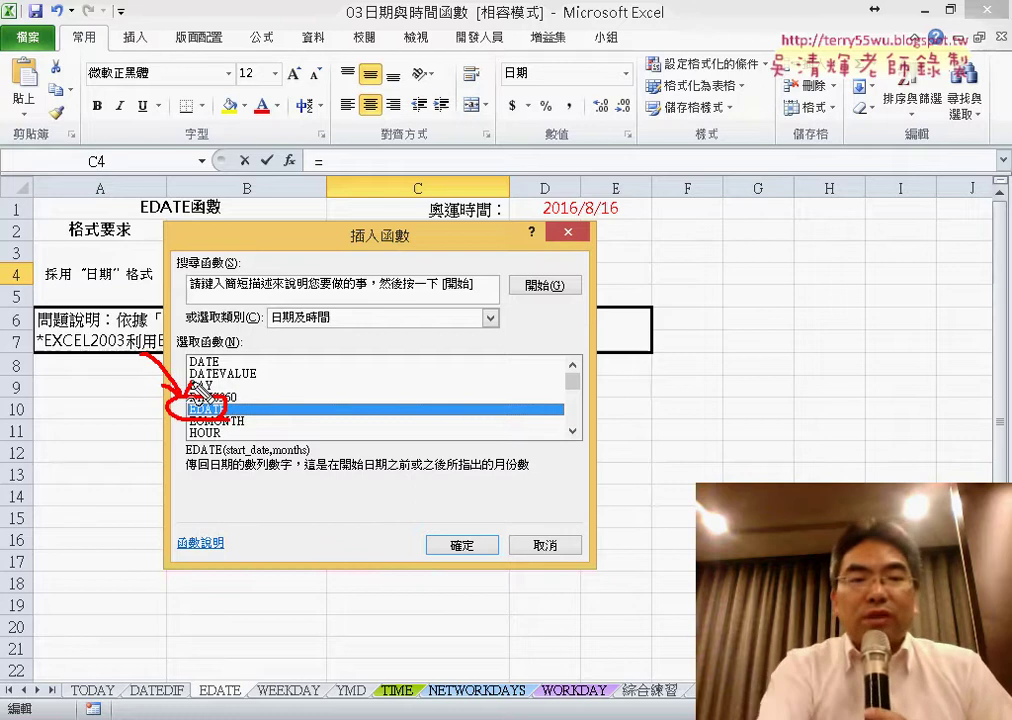
pyautogui.press('Escape')
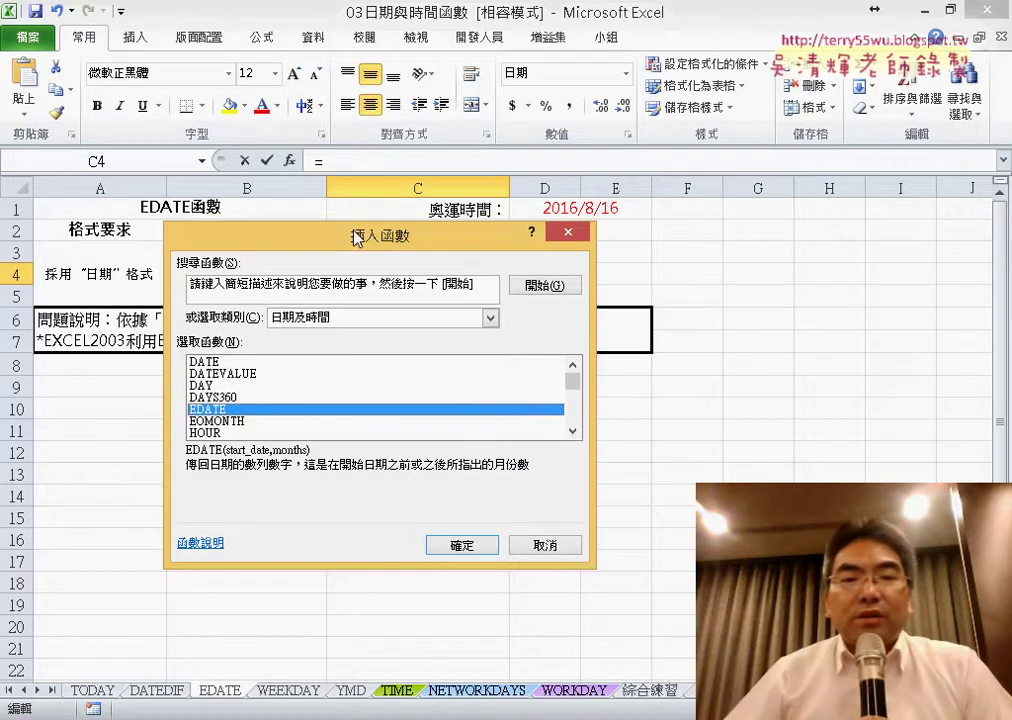
pyautogui.moveTo(357, 237); pyautogui.dragTo(549, 374)
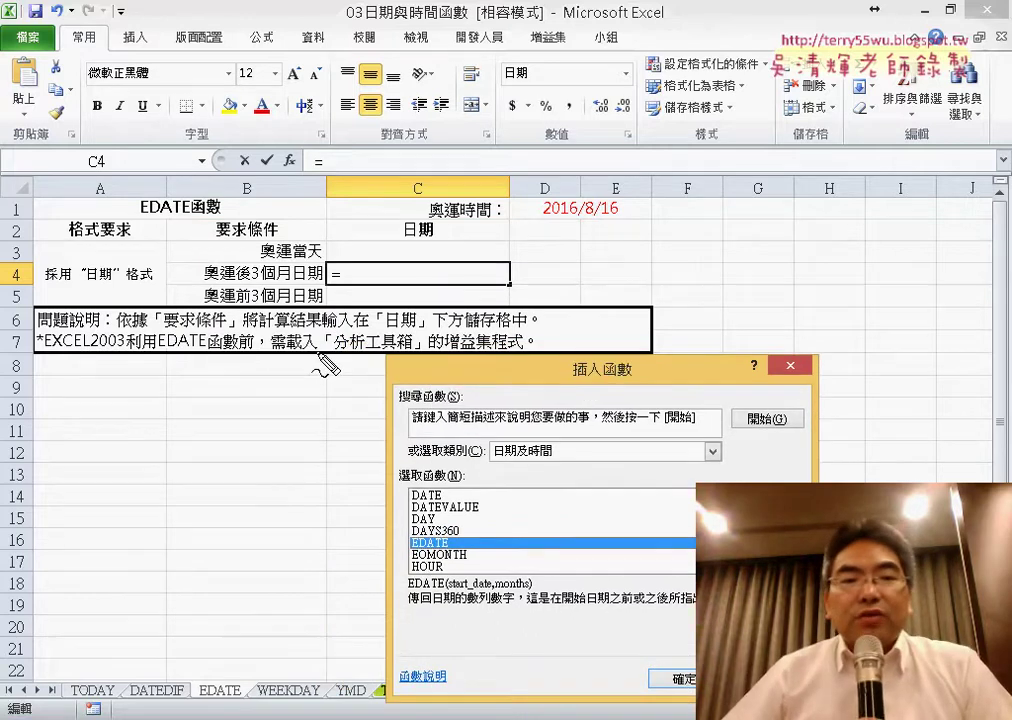
pyautogui.moveTo(325, 366); pyautogui.dragTo(333, 367)
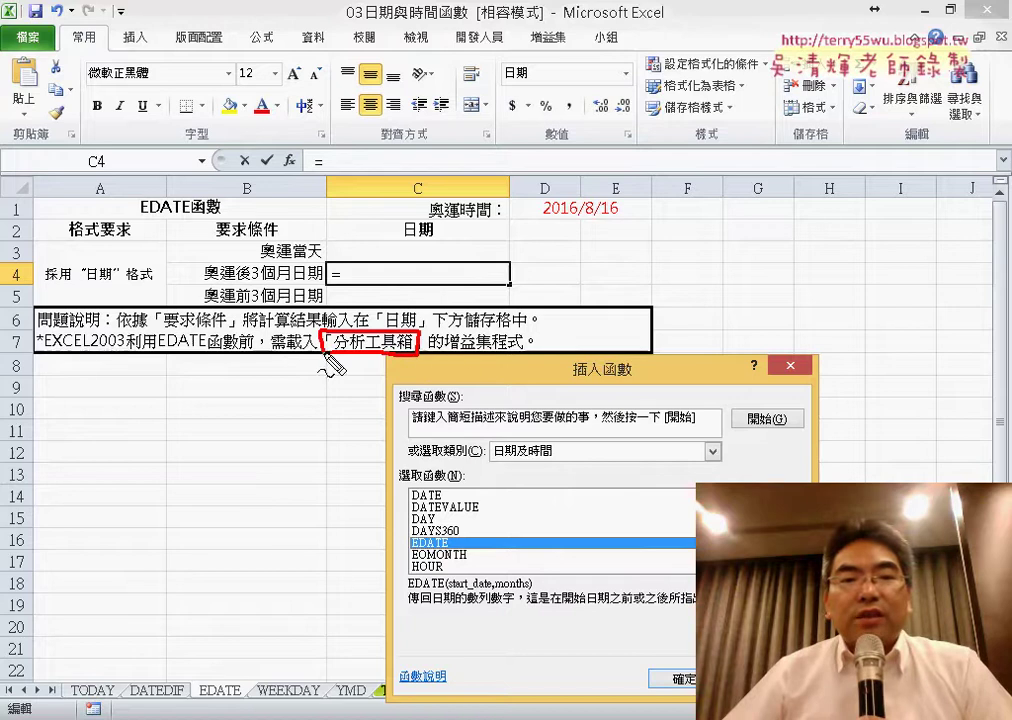
pyautogui.moveTo(440, 370); pyautogui.dragTo(525, 370)
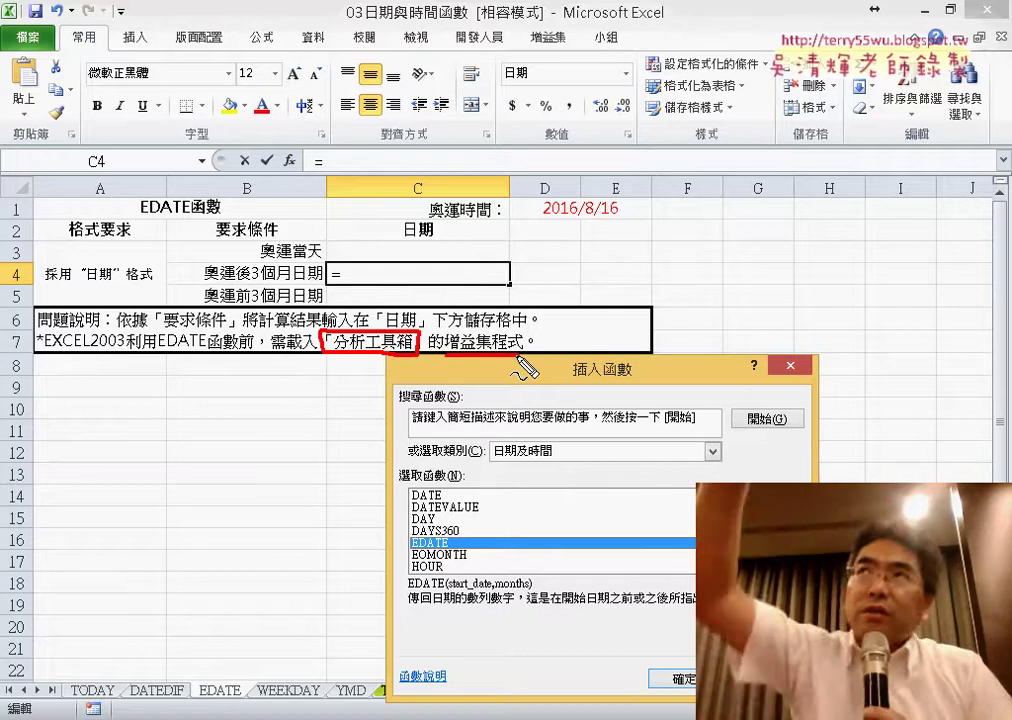
pyautogui.press('Escape')
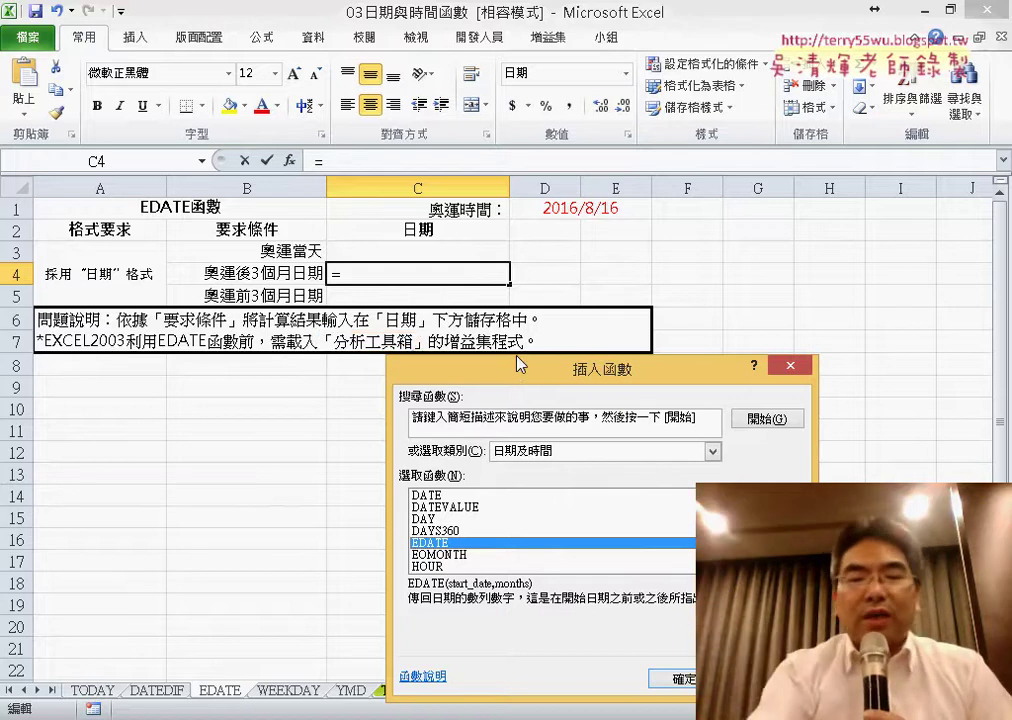
pyautogui.click(683, 679)
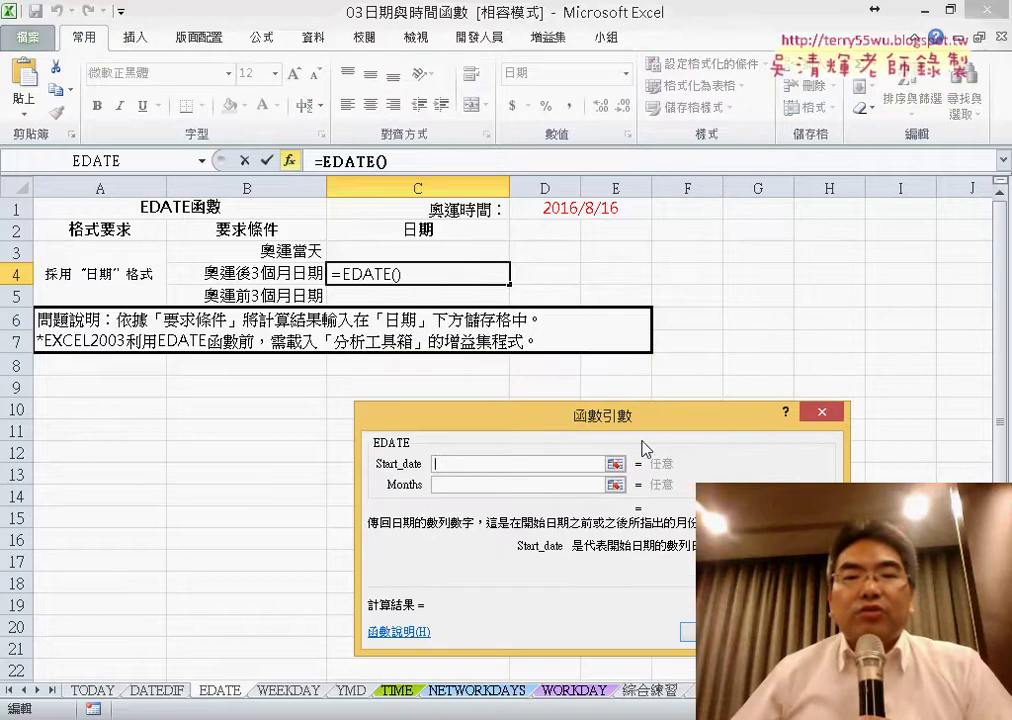
# - Set Start_date to D1 and Months to 3, giving 2016年11月16日 in C4
pyautogui.click(558, 208)
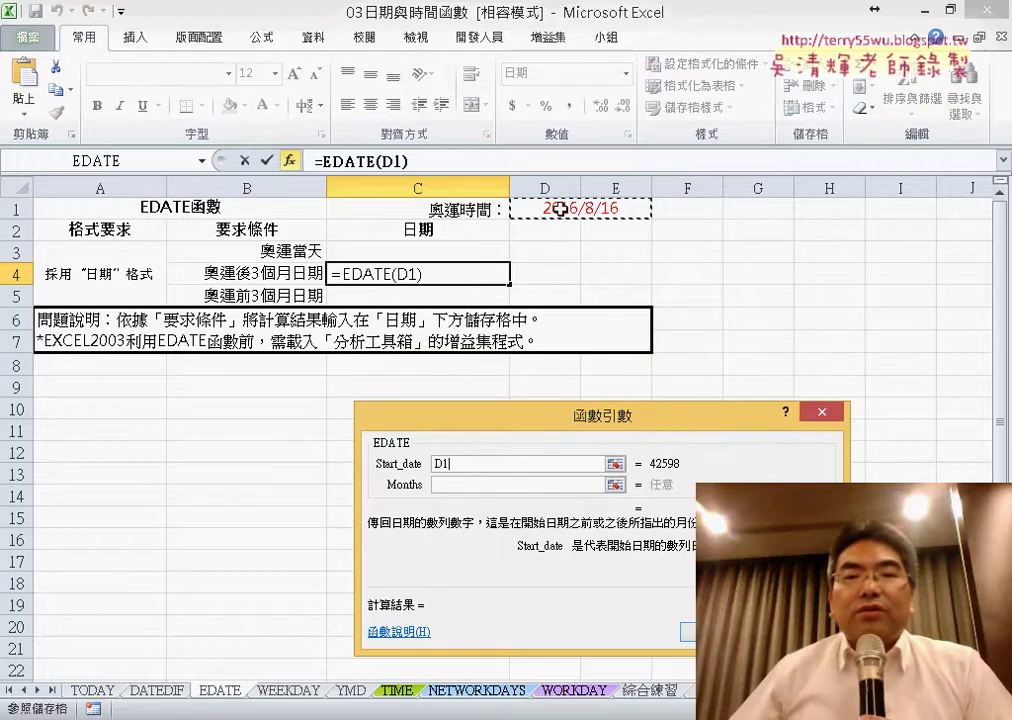
pyautogui.click(462, 487)
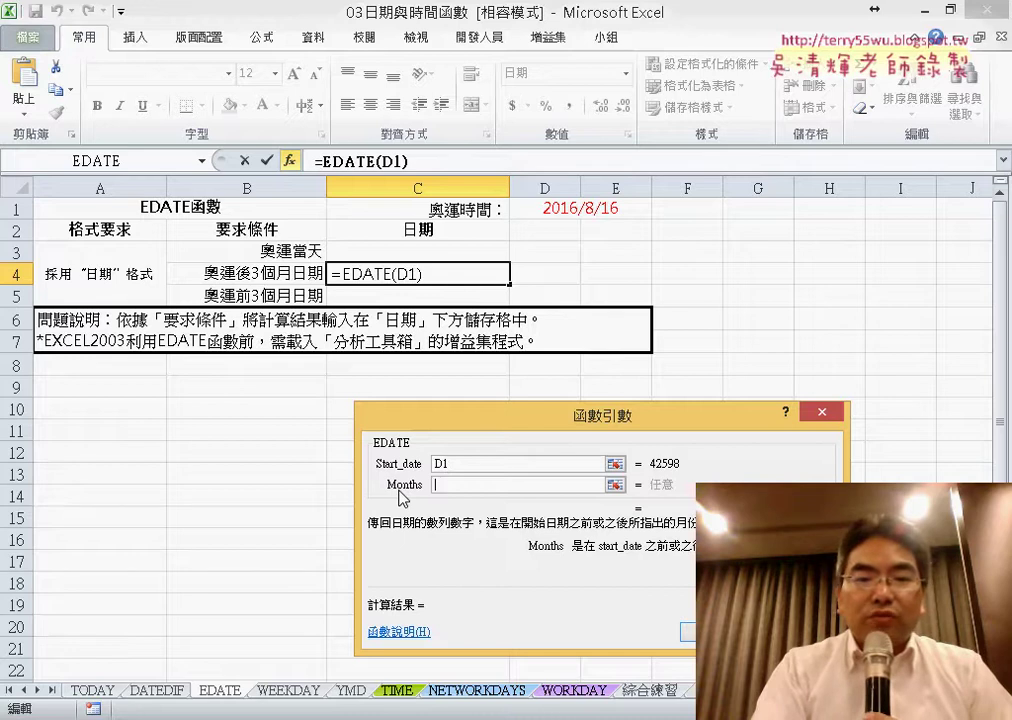
pyautogui.write('3')
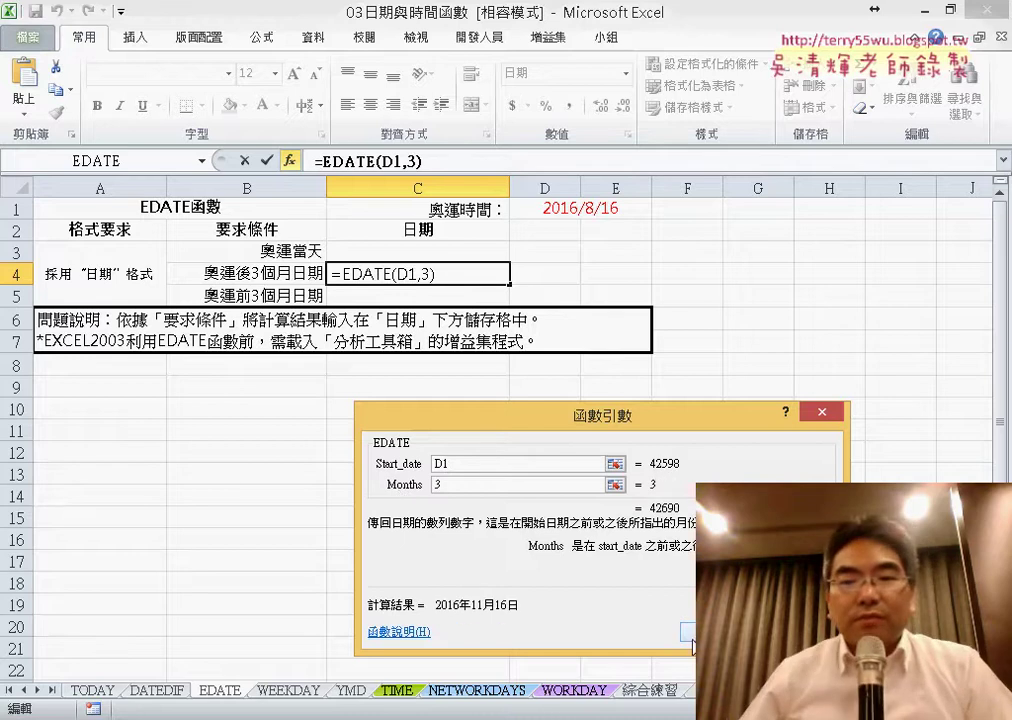
pyautogui.click(690, 636)
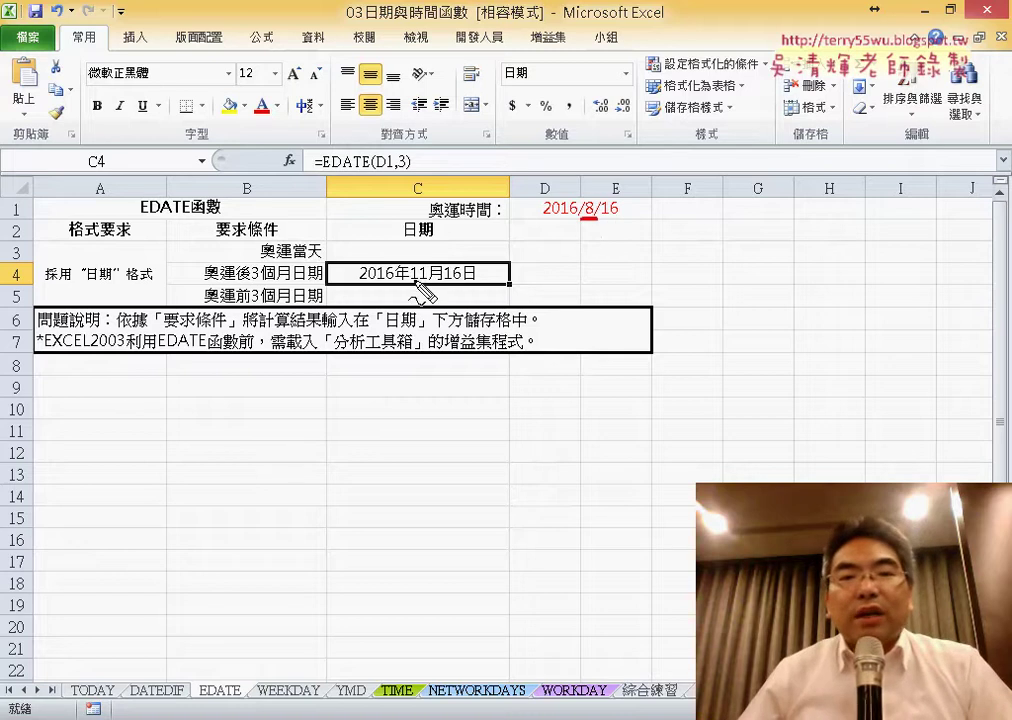
# - Mark the month 11, year 2016 and month 8 with the pen, then clear the ink
pyautogui.moveTo(427, 285)
pyautogui.mouseDown()
pyautogui.moveTo(425, 259)
pyautogui.moveTo(409, 262)
pyautogui.mouseUp()
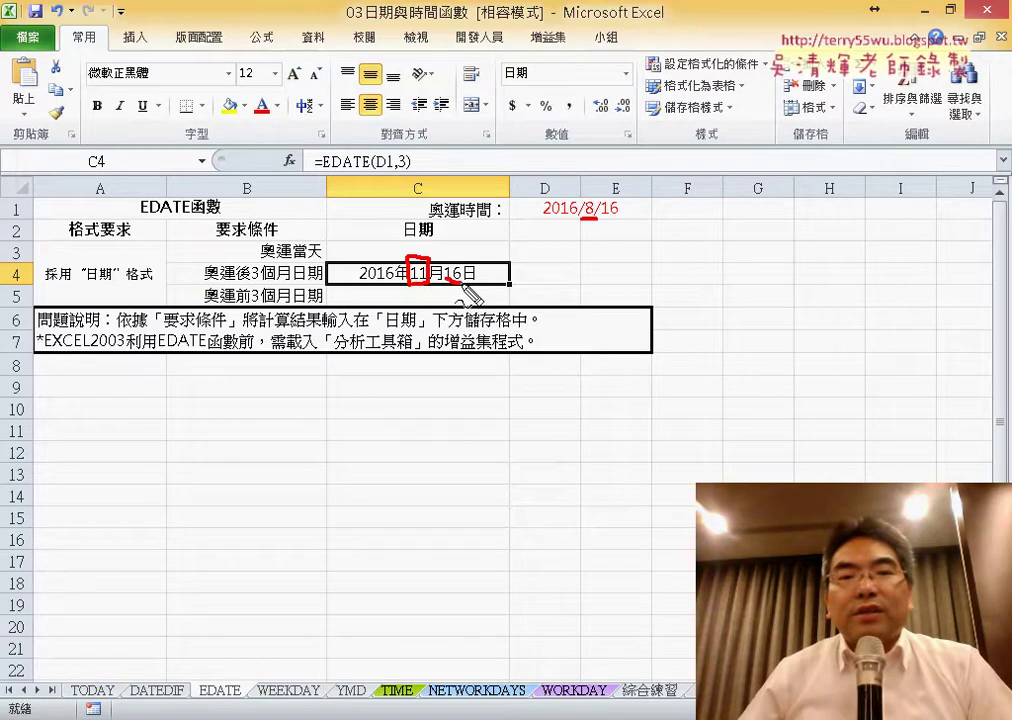
pyautogui.moveTo(358, 283); pyautogui.dragTo(382, 281)
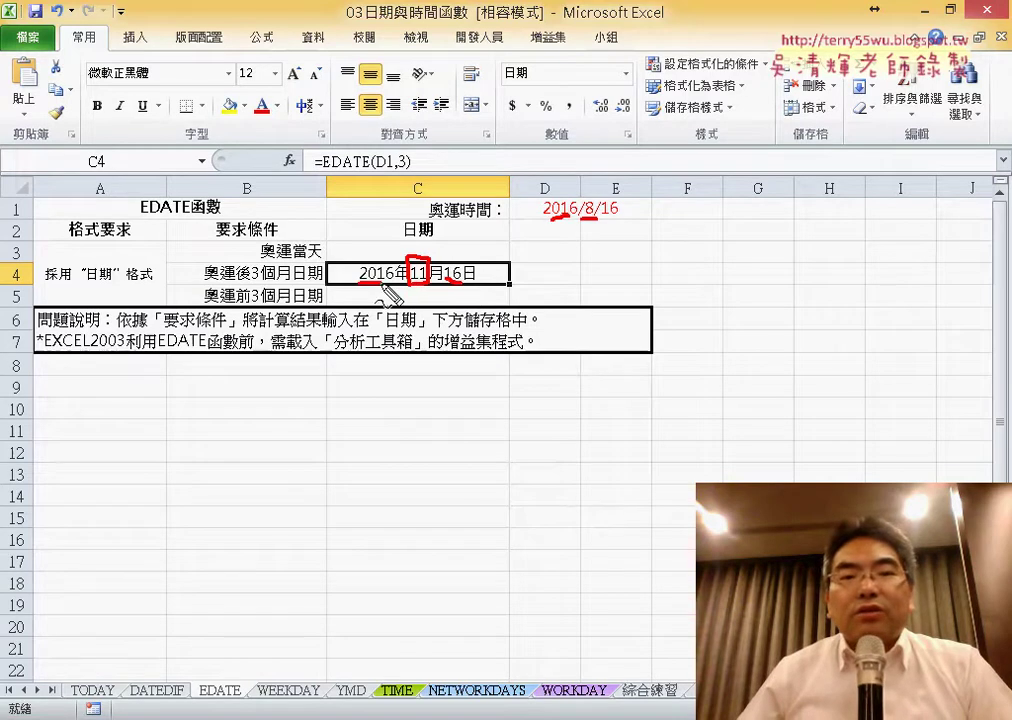
pyautogui.moveTo(583, 195); pyautogui.dragTo(600, 217)
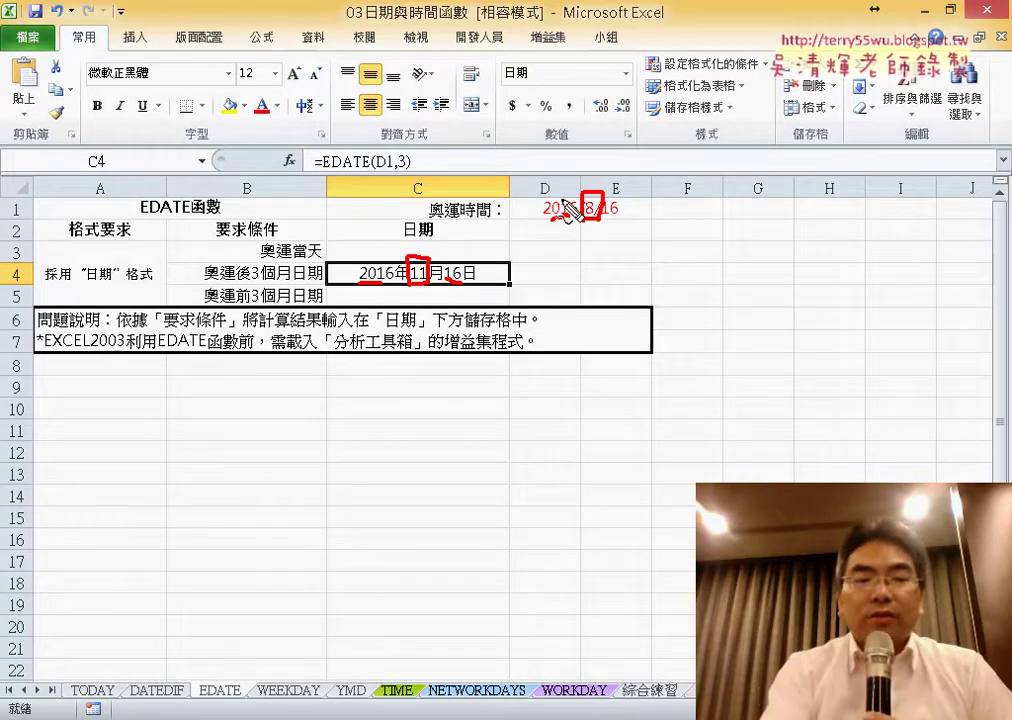
pyautogui.press('Escape')
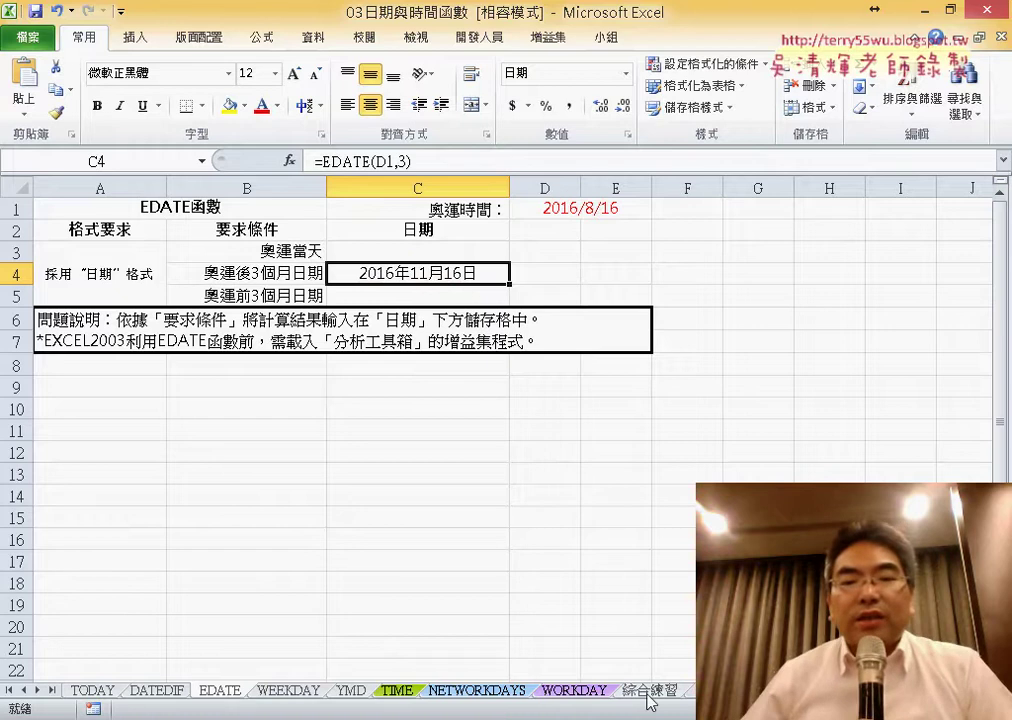
# - On the 綜合練習 sheet, select B2 under 二月
pyautogui.click(658, 692)
pyautogui.click(196, 234)
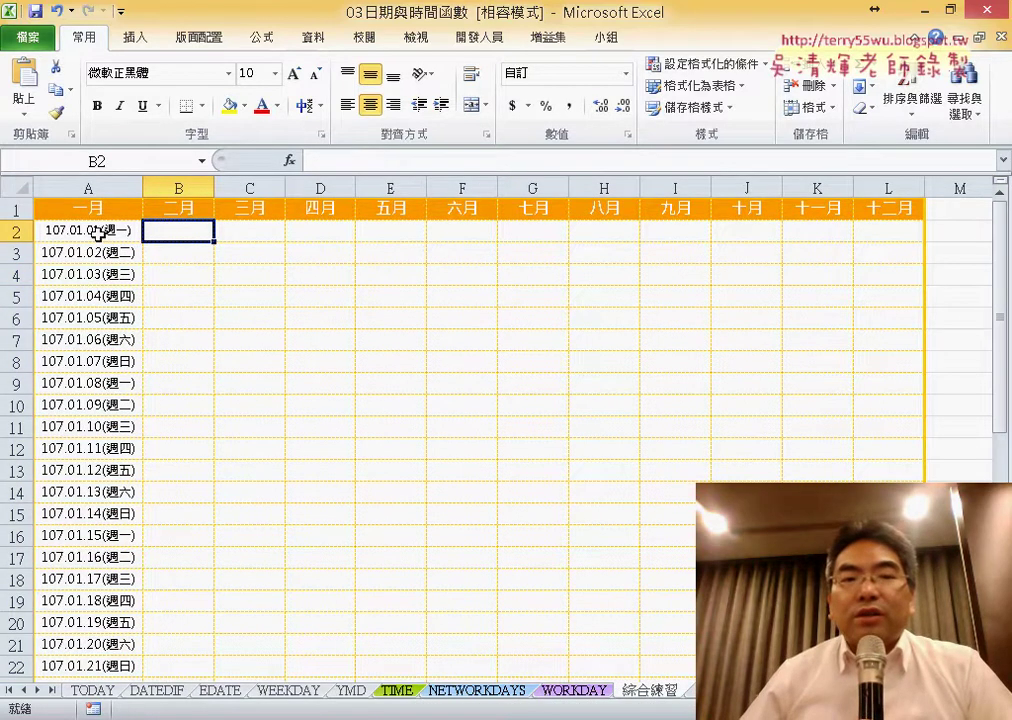
pyautogui.moveTo(173, 233); pyautogui.dragTo(867, 232)
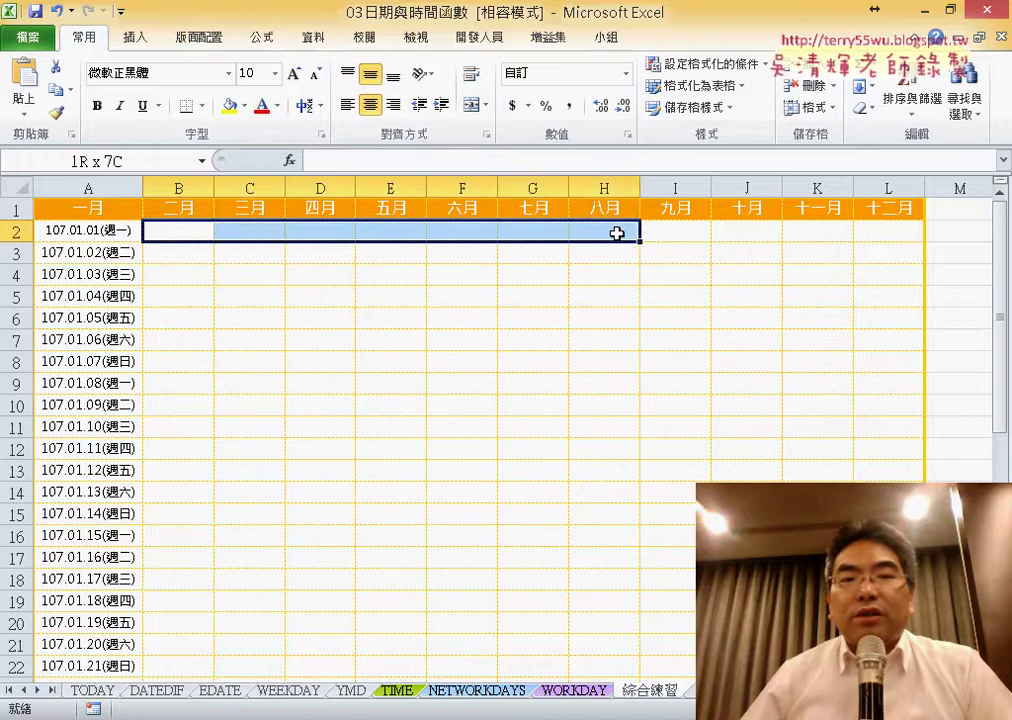
pyautogui.click(205, 232)
# - Insert =EDATE(A2,1) in B2, showing 107.02.01(週四)
pyautogui.click(289, 160)
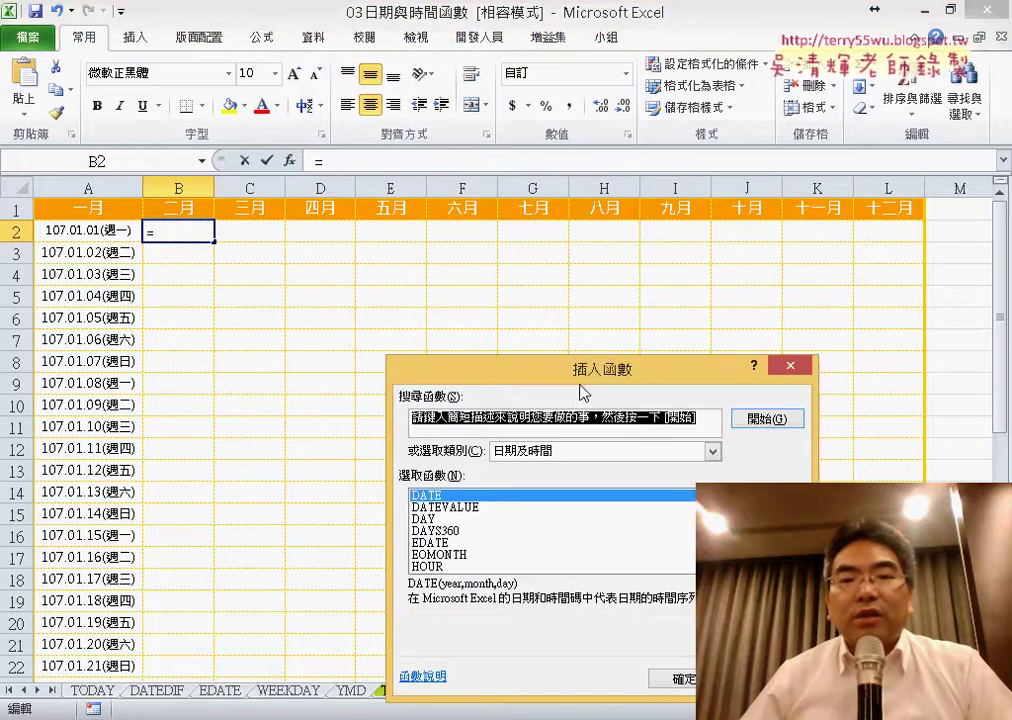
pyautogui.moveTo(581, 372); pyautogui.dragTo(588, 150)
pyautogui.doubleClick(470, 323)
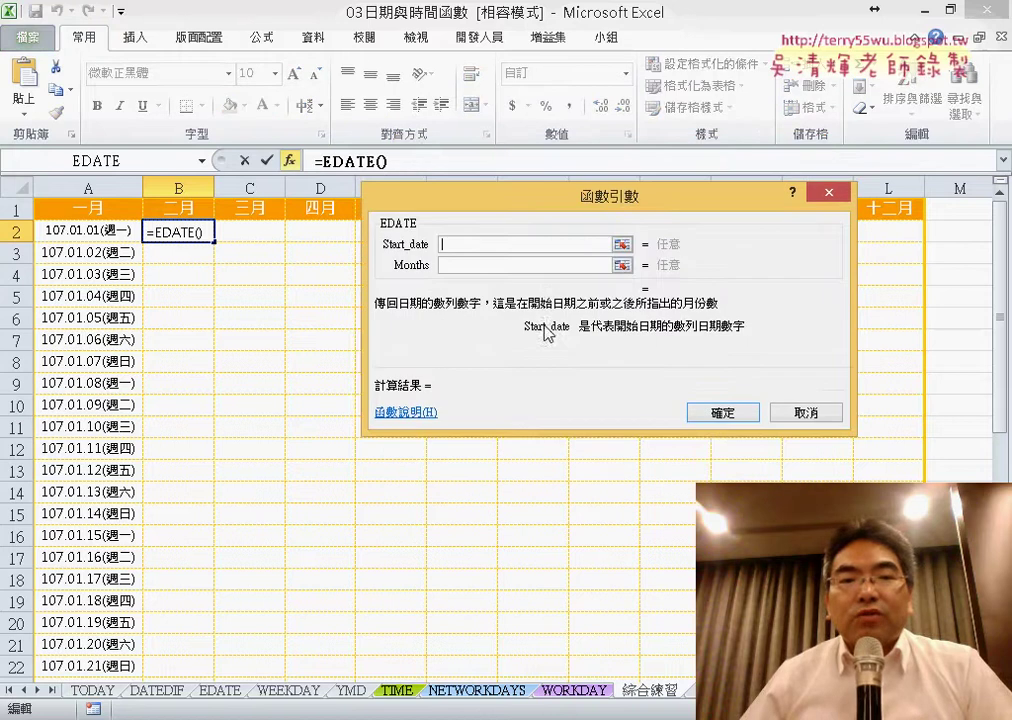
pyautogui.click(90, 231)
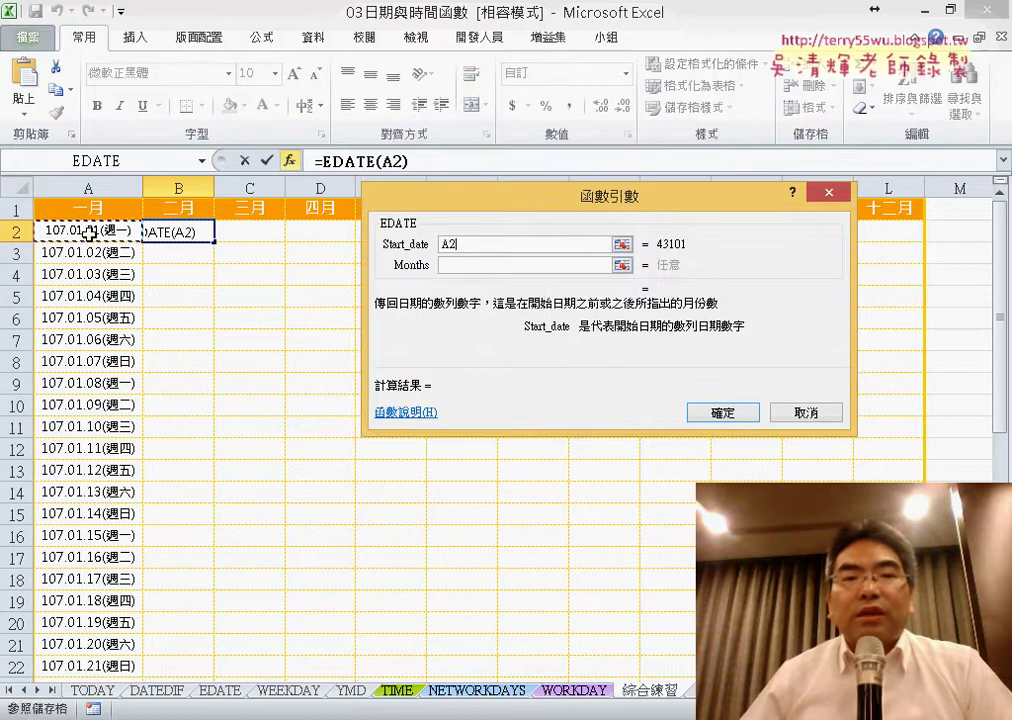
pyautogui.click(470, 266)
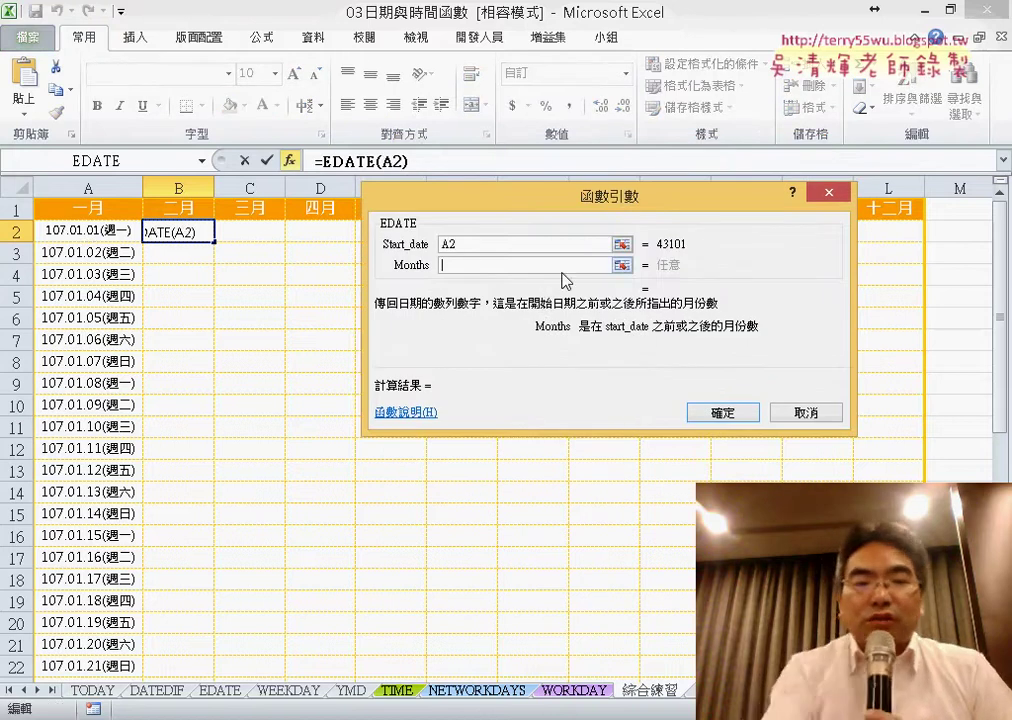
pyautogui.write('1')
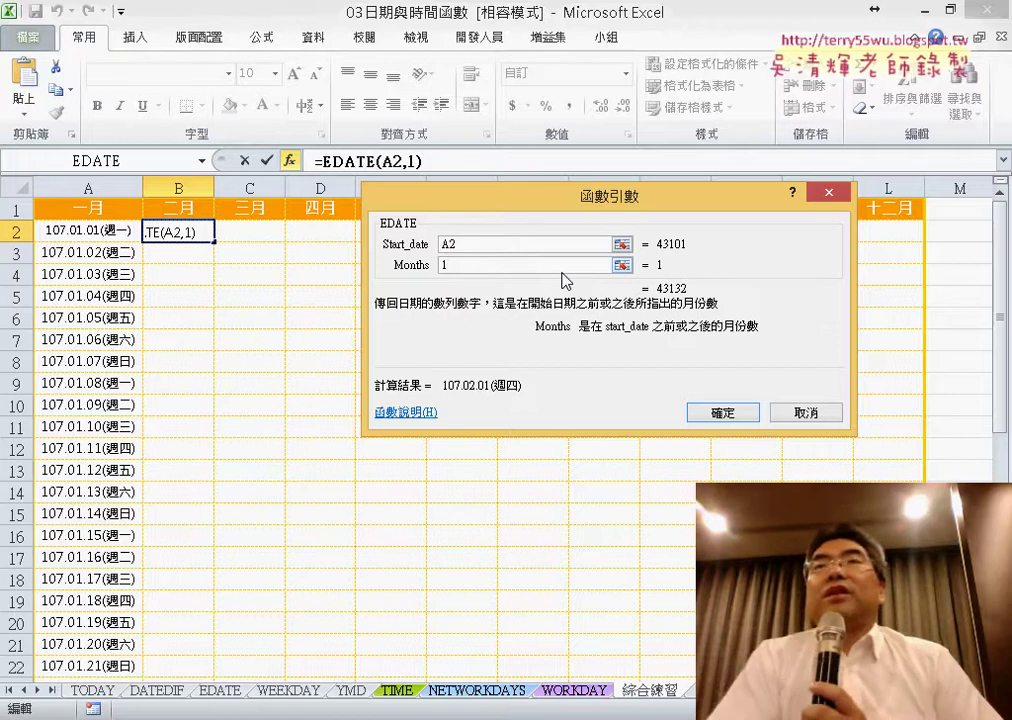
pyautogui.click(720, 411)
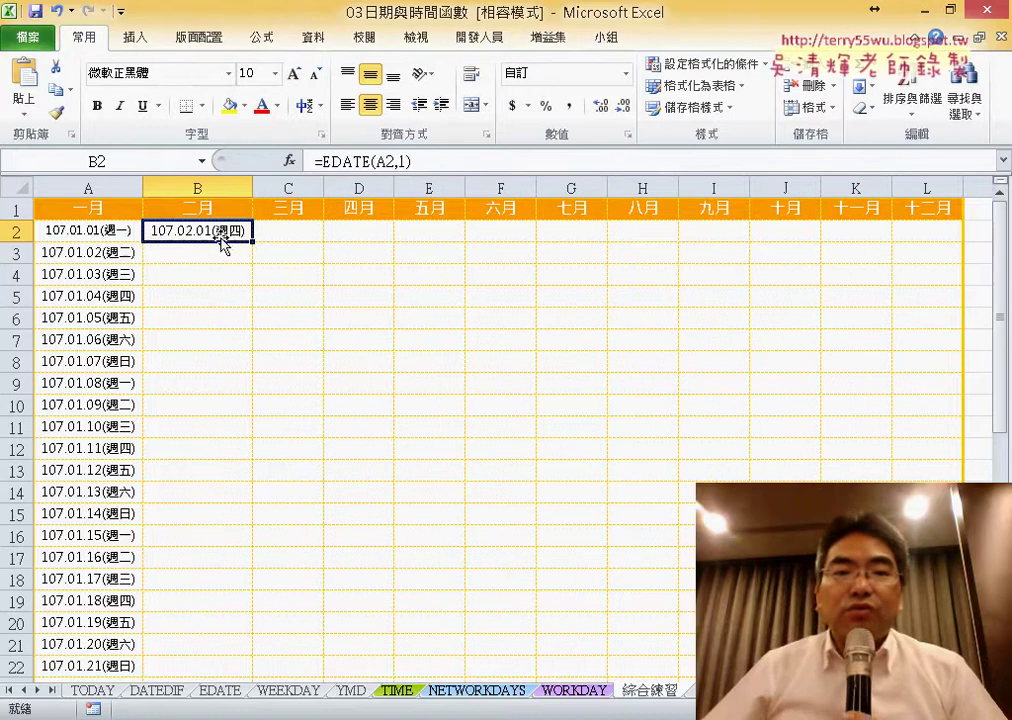
# - Widen column C and sketch arrows showing each month's start derives from the previous month
pyautogui.moveTo(324, 188); pyautogui.dragTo(348, 188)
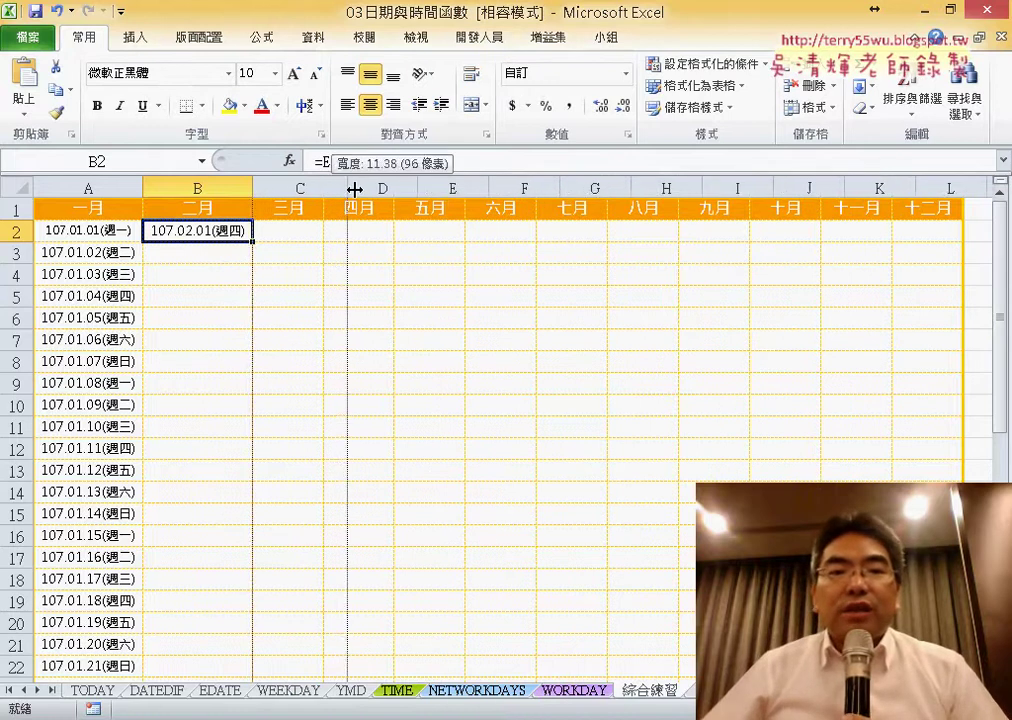
pyautogui.moveTo(253, 243)
pyautogui.mouseDown()
pyautogui.moveTo(339, 246)
pyautogui.moveTo(285, 247)
pyautogui.mouseUp()
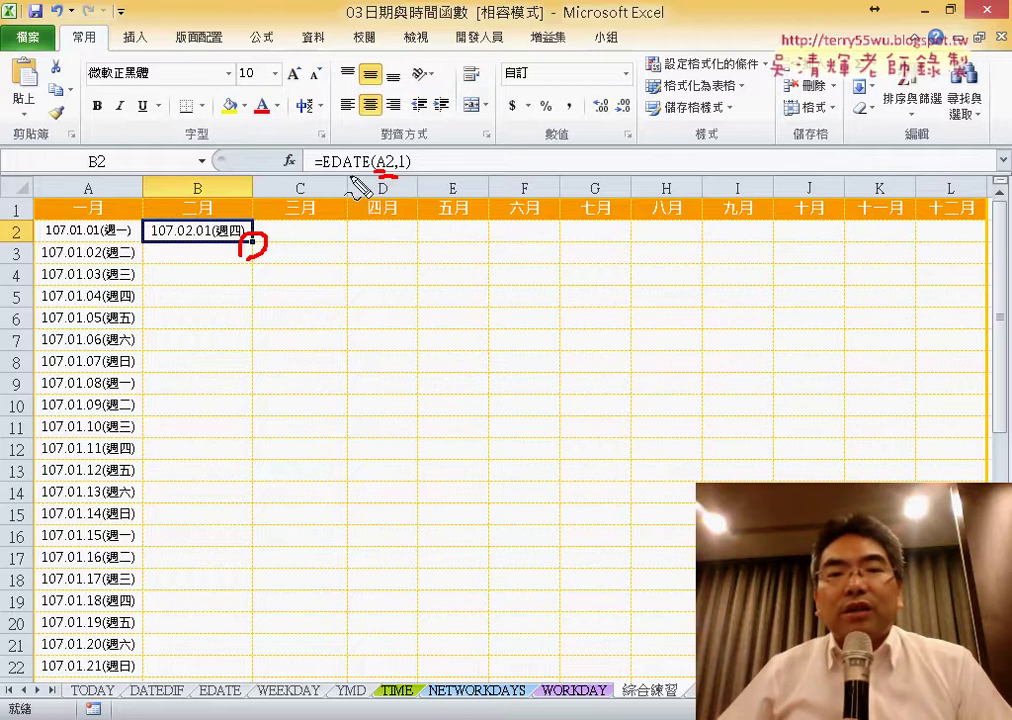
pyautogui.moveTo(197, 215)
pyautogui.mouseDown()
pyautogui.moveTo(92, 212)
pyautogui.moveTo(86, 248)
pyautogui.mouseUp()
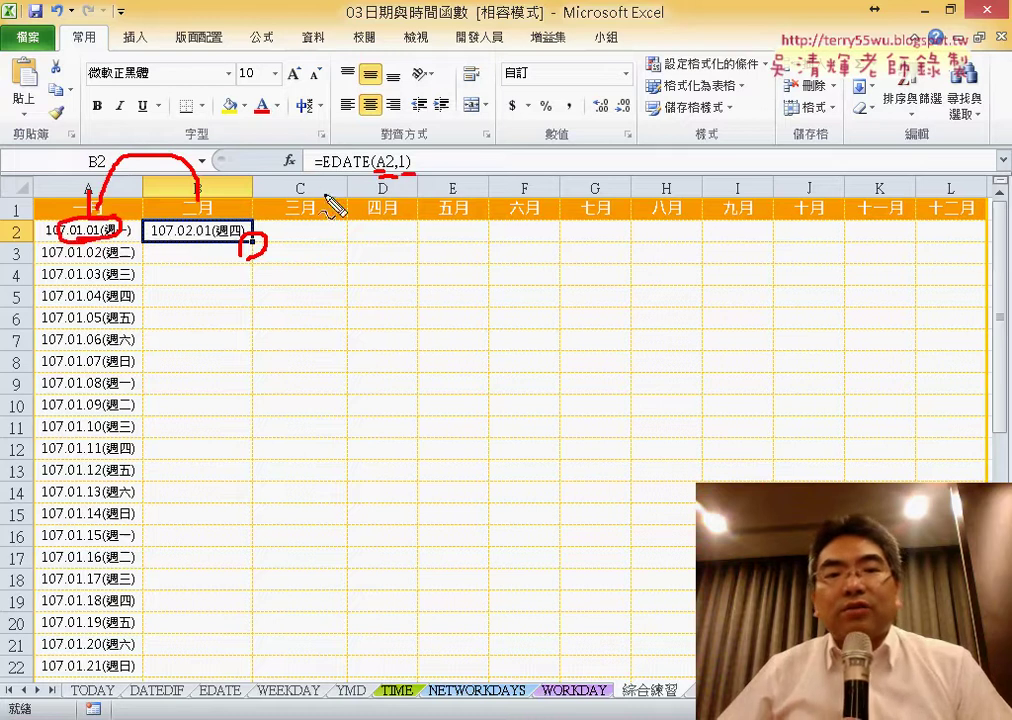
pyautogui.moveTo(316, 197)
pyautogui.mouseDown()
pyautogui.moveTo(222, 190)
pyautogui.moveTo(255, 205)
pyautogui.moveTo(395, 174)
pyautogui.mouseUp()
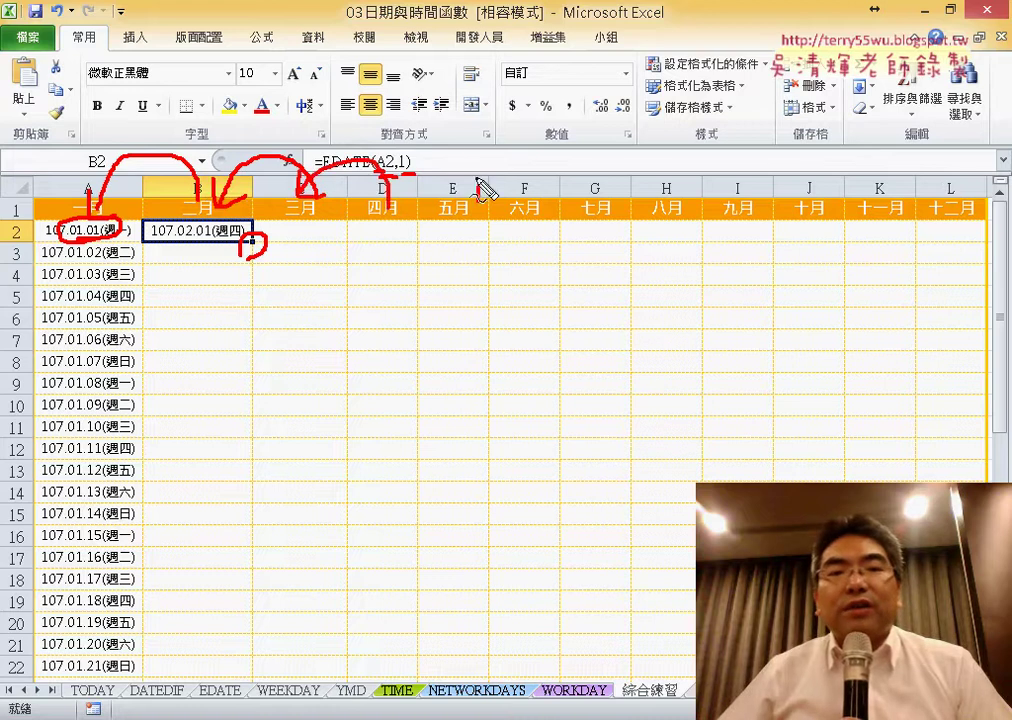
pyautogui.moveTo(484, 190); pyautogui.dragTo(390, 176)
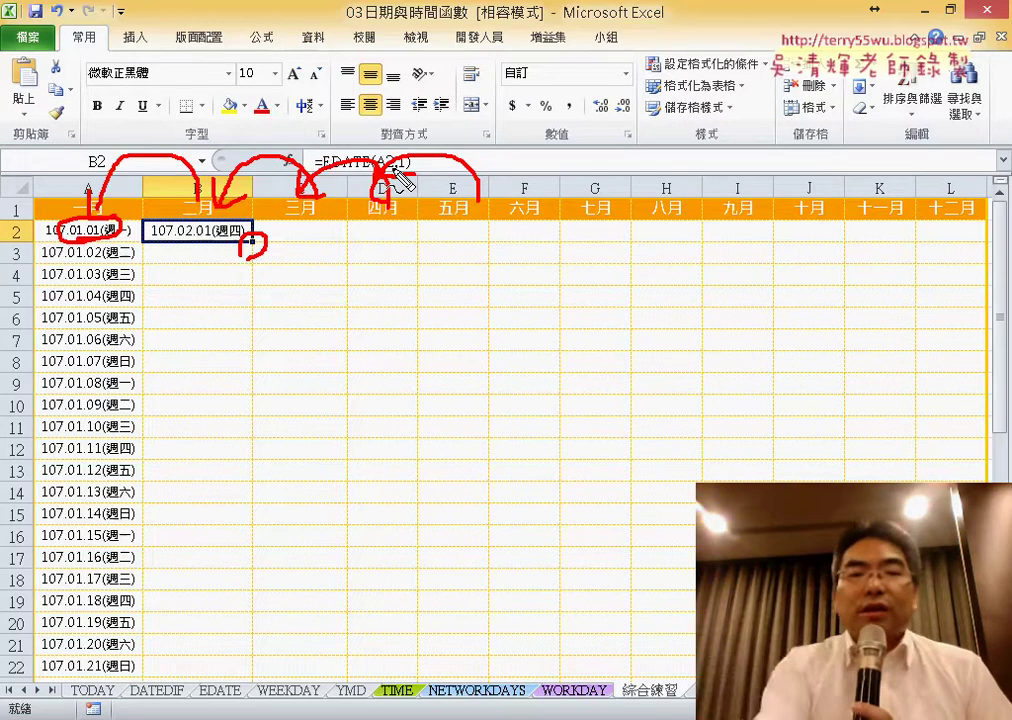
pyautogui.press('Escape')
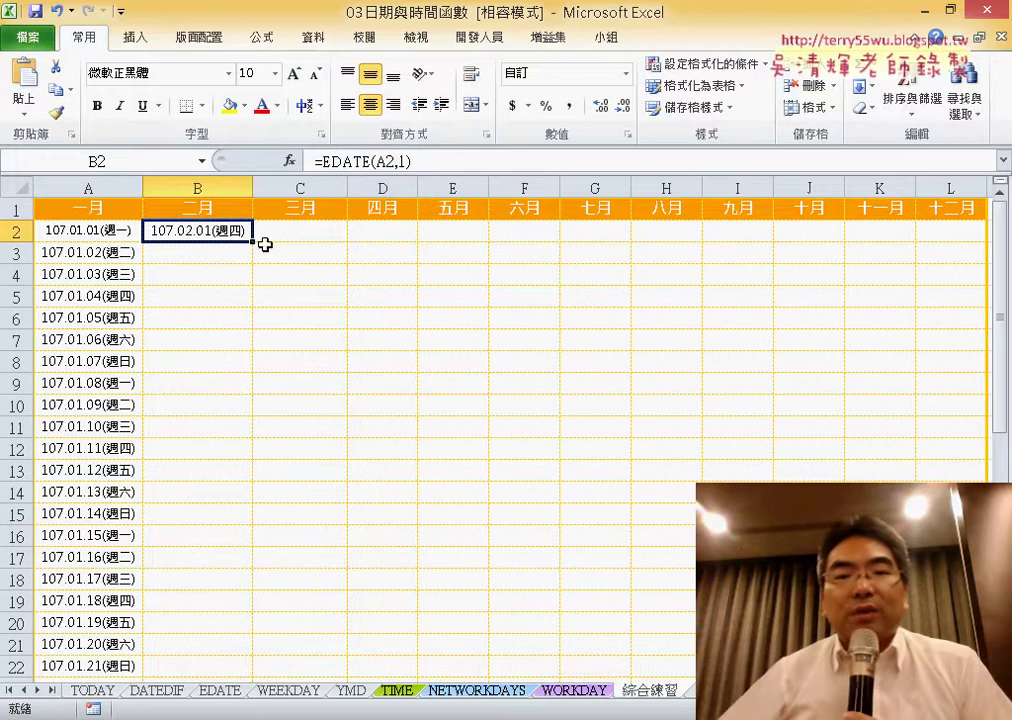
# - Copy B2's EDATE formula across to L2 and auto-fit widths, ending at 107.12.01(週六)
pyautogui.moveTo(253, 242)
pyautogui.mouseDown()
pyautogui.moveTo(1008, 246)
pyautogui.moveTo(777, 244)
pyautogui.mouseUp()
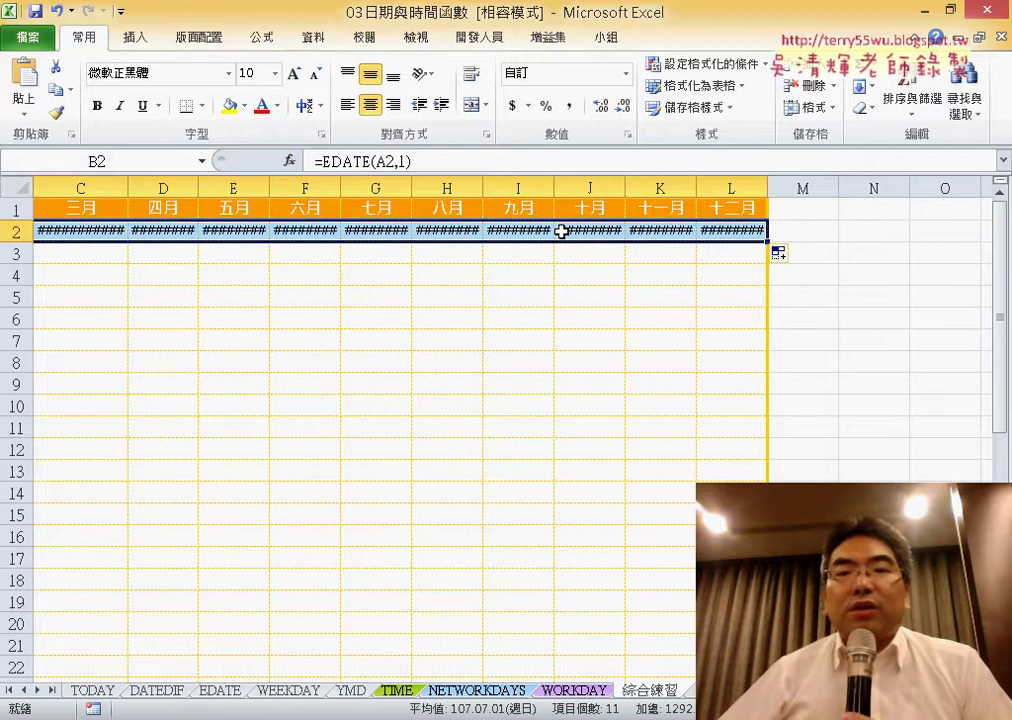
pyautogui.click(826, 119)
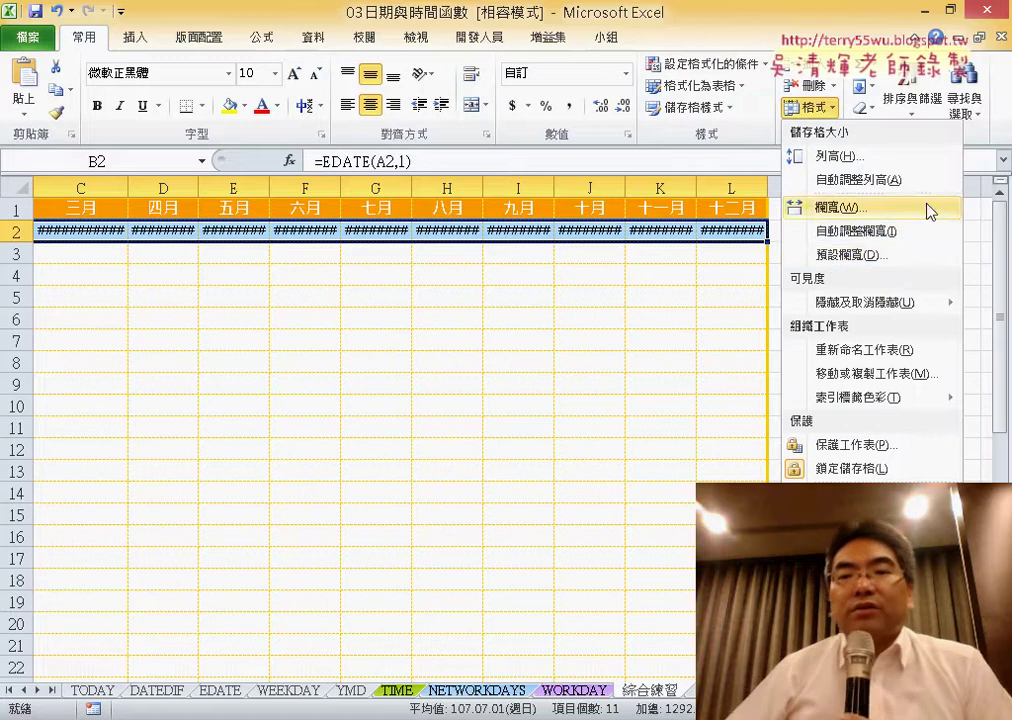
pyautogui.click(854, 233)
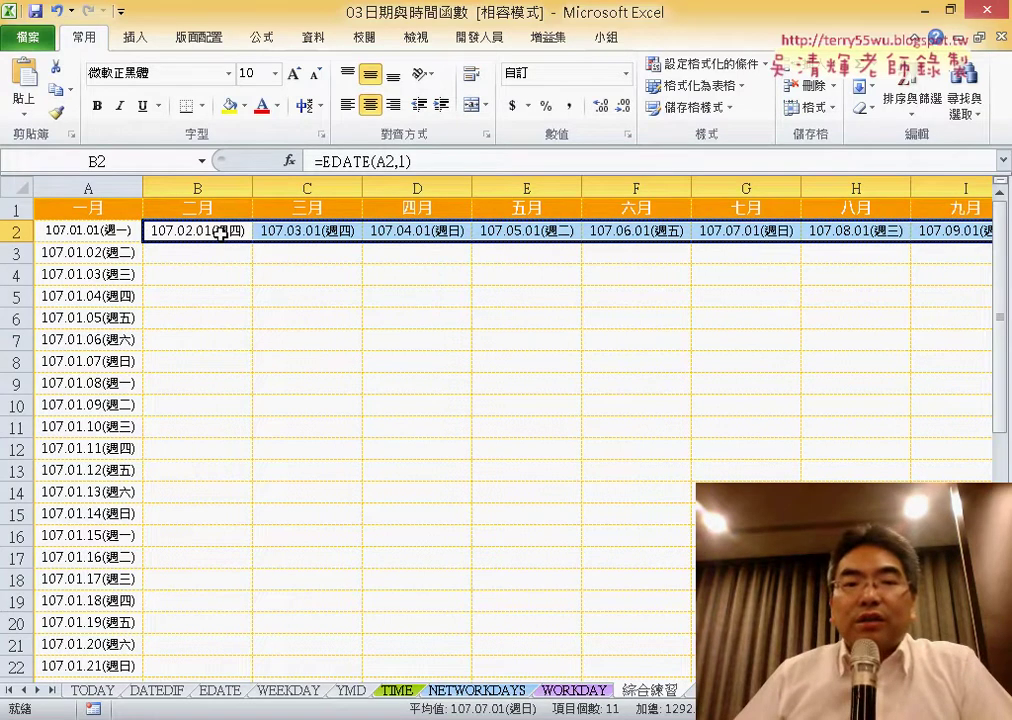
pyautogui.hscroll(5, 500, 400)
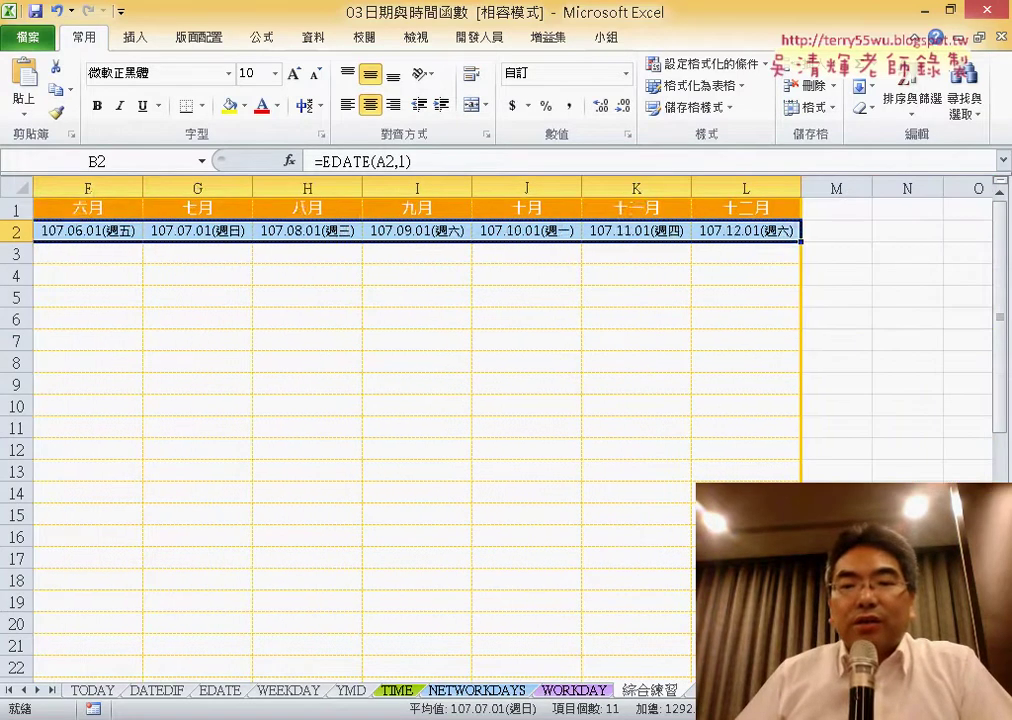
pyautogui.click(762, 233)
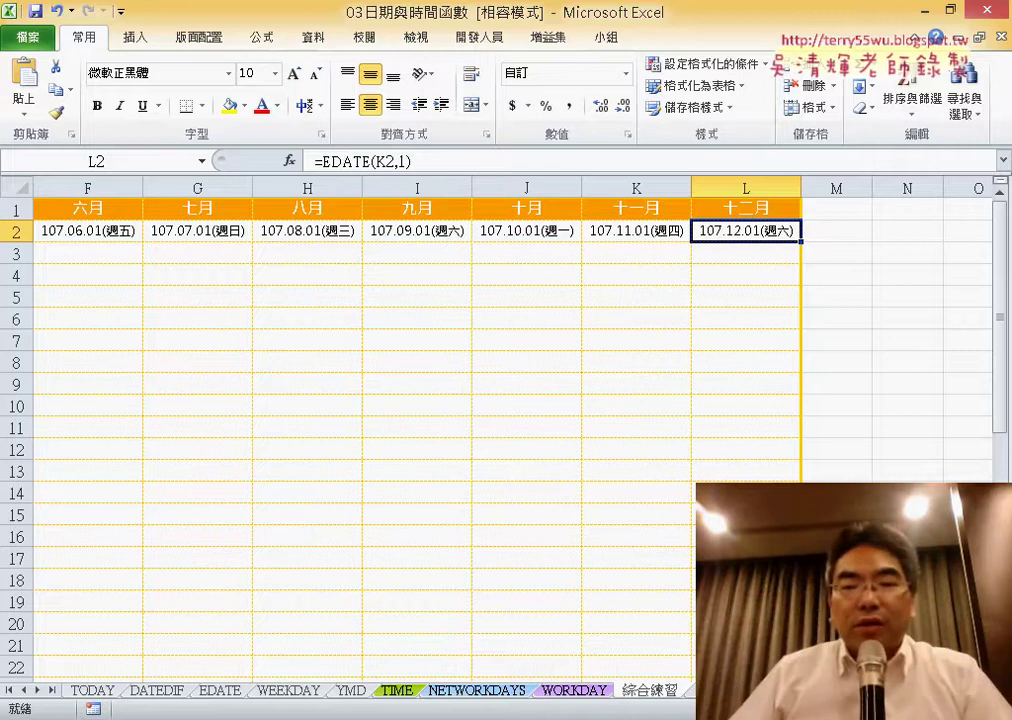
pyautogui.hscroll(-5, 244, 328)
# - Fill A3's =A2+1 formula over A3:L32 so every month column lists daily dates
pyautogui.click(117, 253)
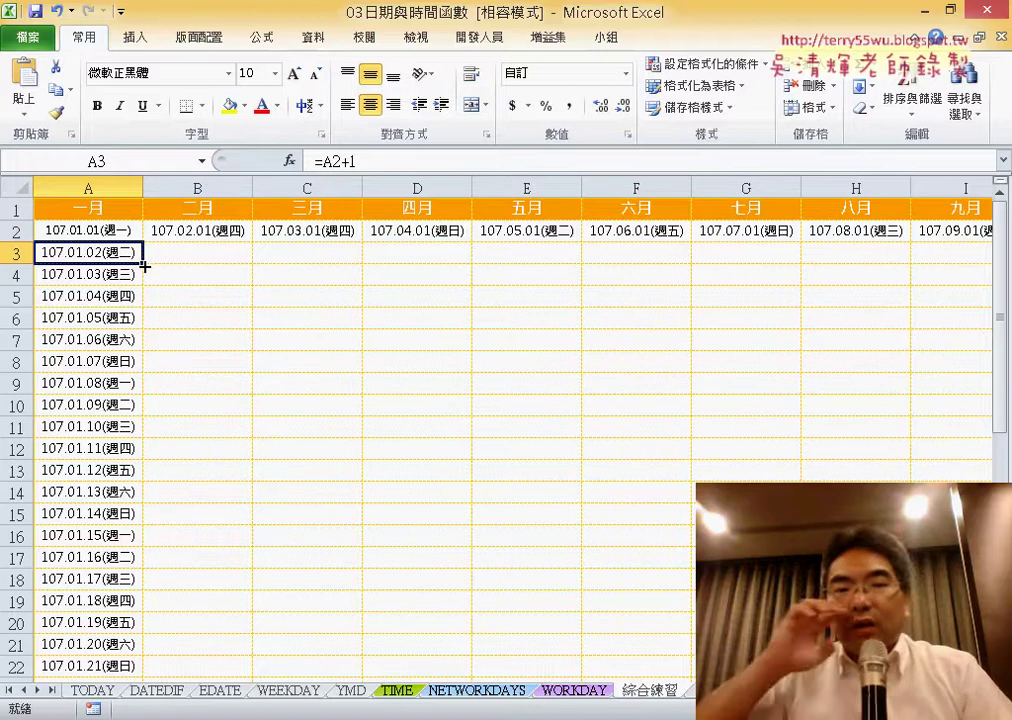
pyautogui.moveTo(145, 267)
pyautogui.mouseDown()
pyautogui.moveTo(153, 646)
pyautogui.moveTo(139, 648)
pyautogui.moveTo(905, 655)
pyautogui.mouseUp()
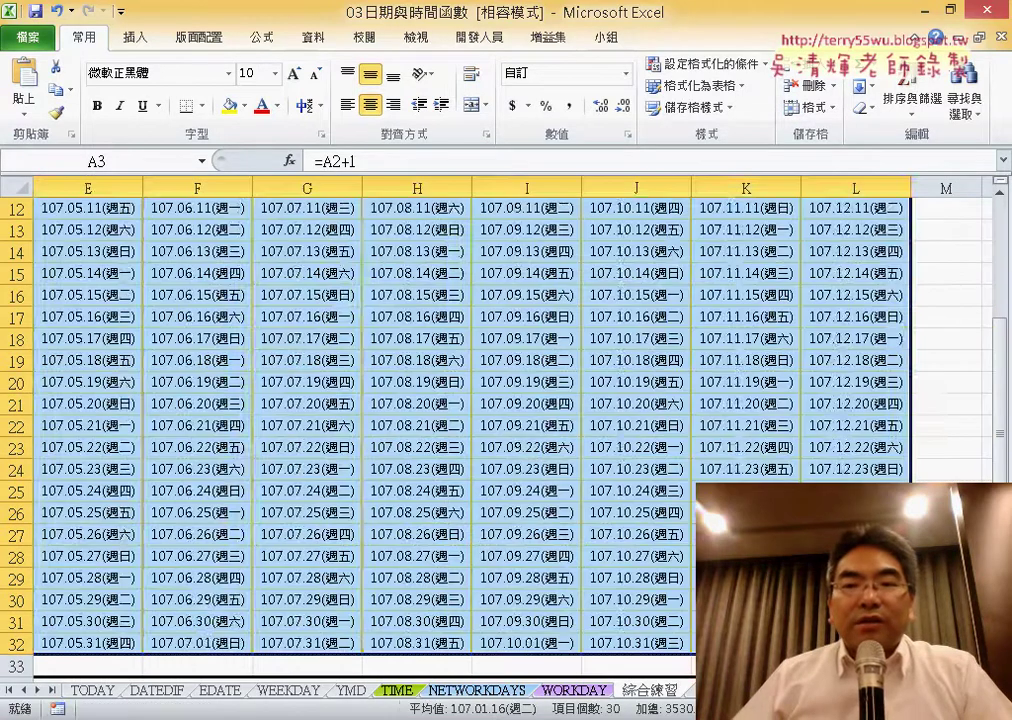
pyautogui.scroll(4, 552, 491)
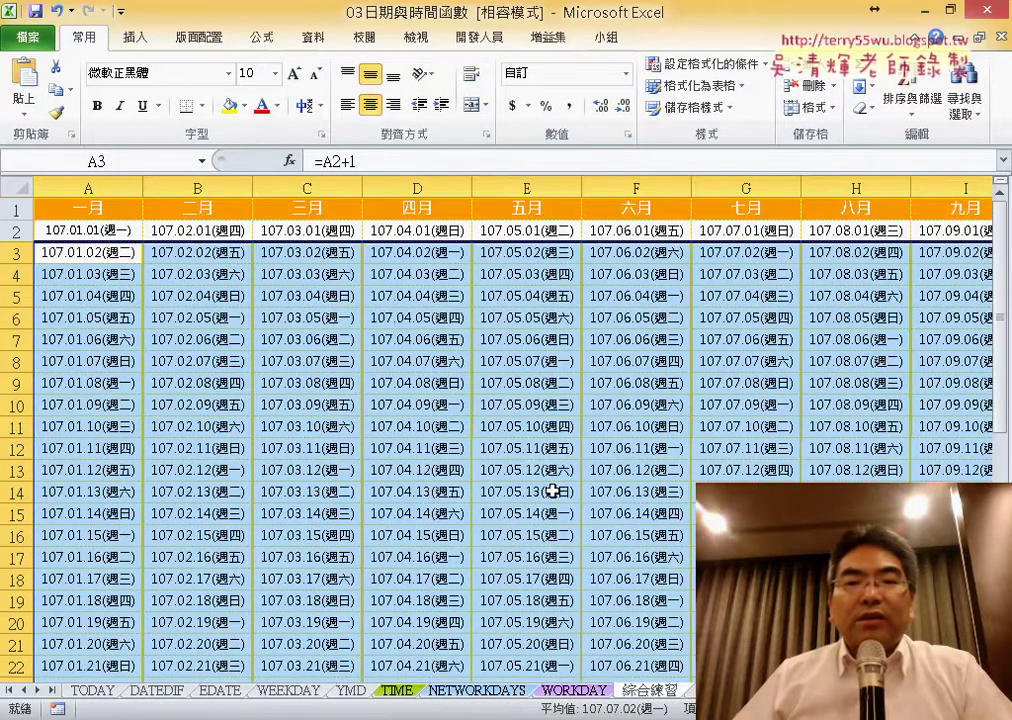
pyautogui.scroll(-3, 552, 491)
pyautogui.scroll(-2, 583, 447)
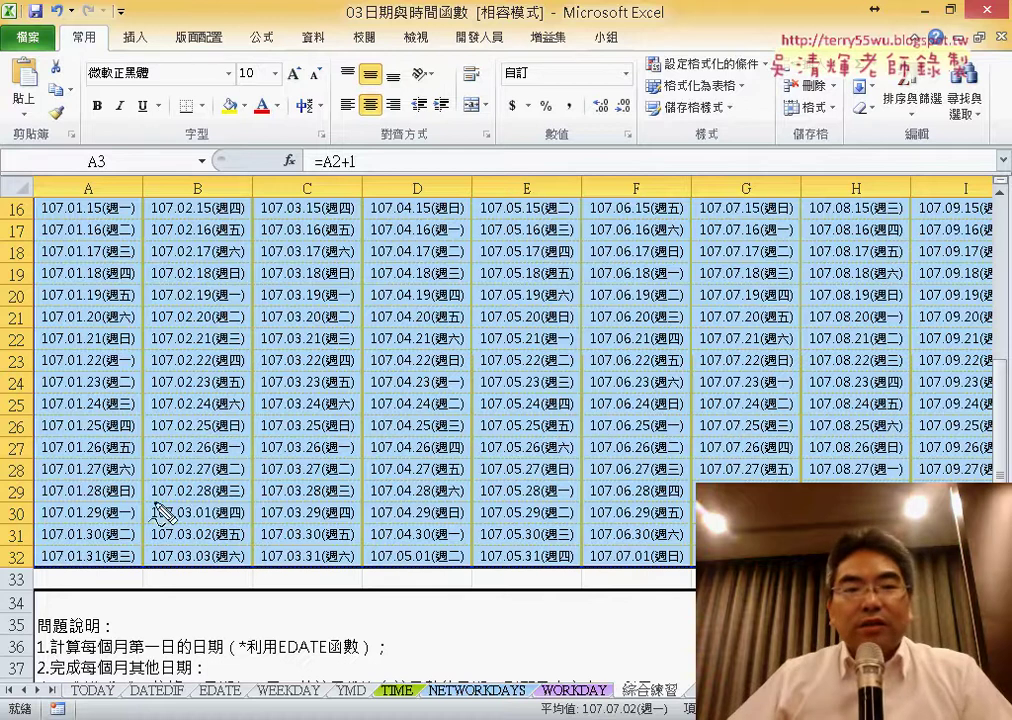
# - Circle the next-month dates spilling into February, April and June, then select B30:B32
pyautogui.moveTo(210, 574); pyautogui.dragTo(213, 580)
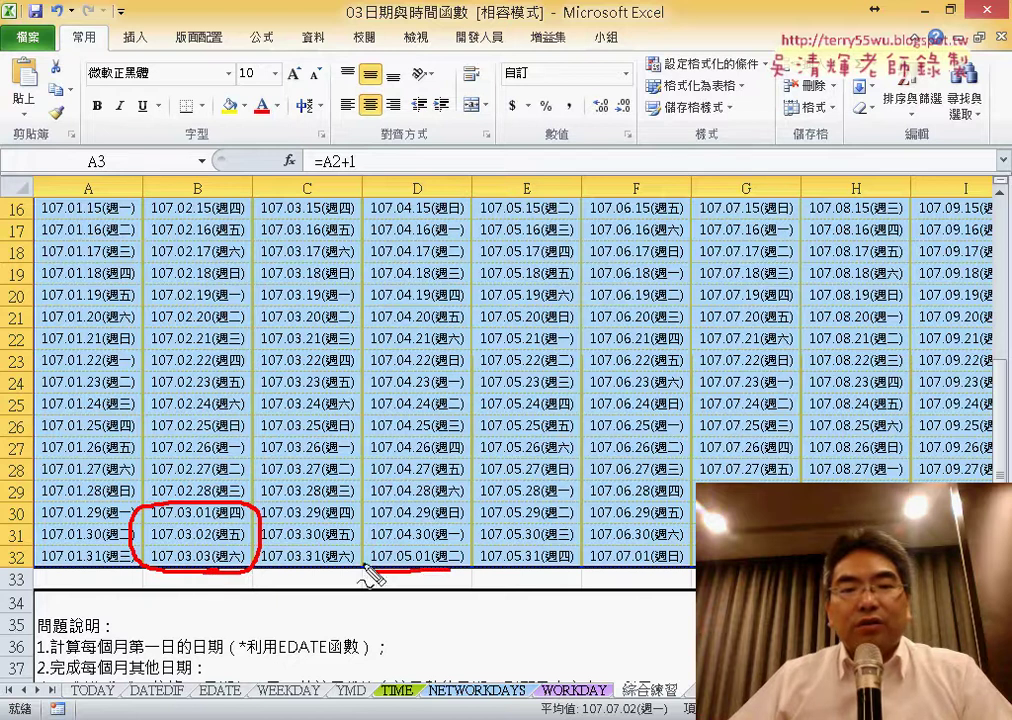
pyautogui.moveTo(463, 553); pyautogui.dragTo(440, 583)
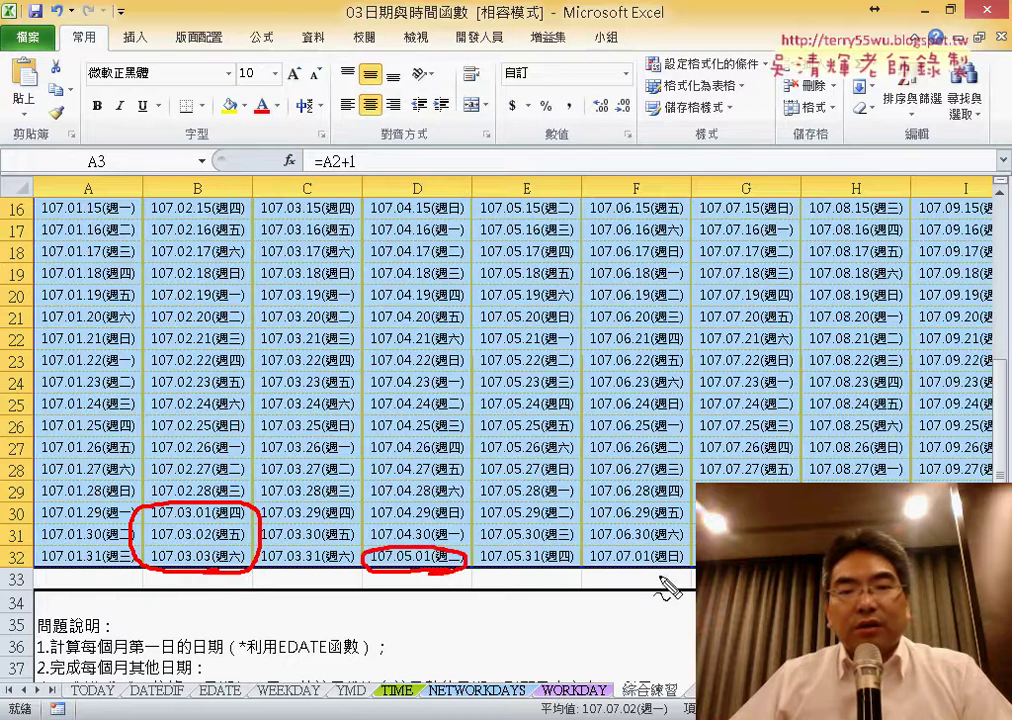
pyautogui.moveTo(682, 560); pyautogui.dragTo(664, 578)
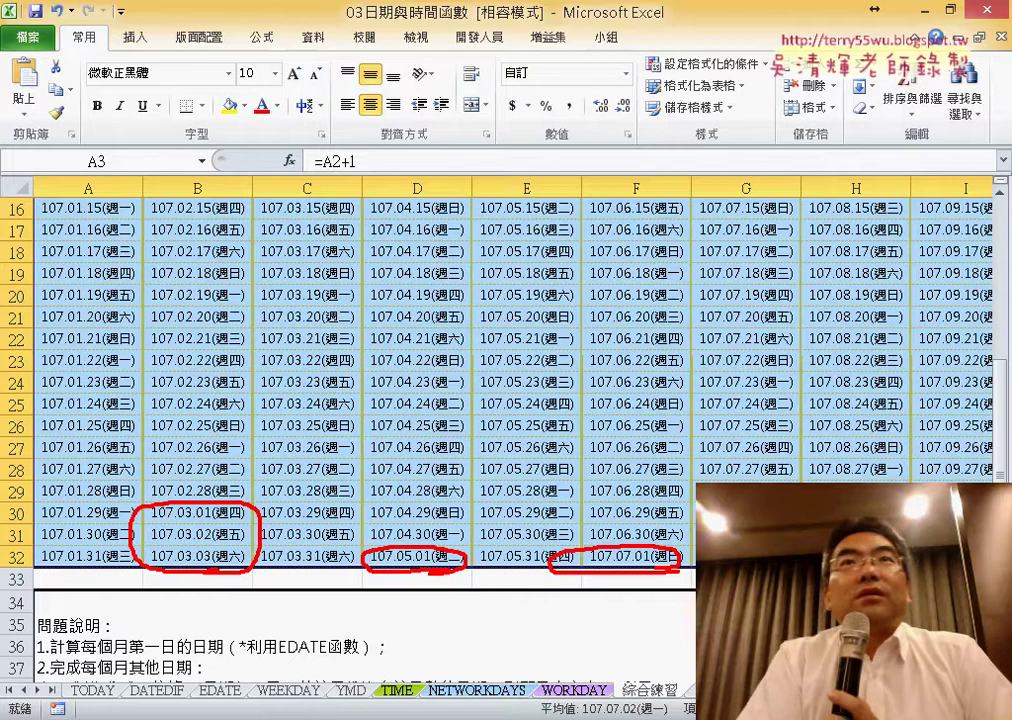
pyautogui.press('Escape')
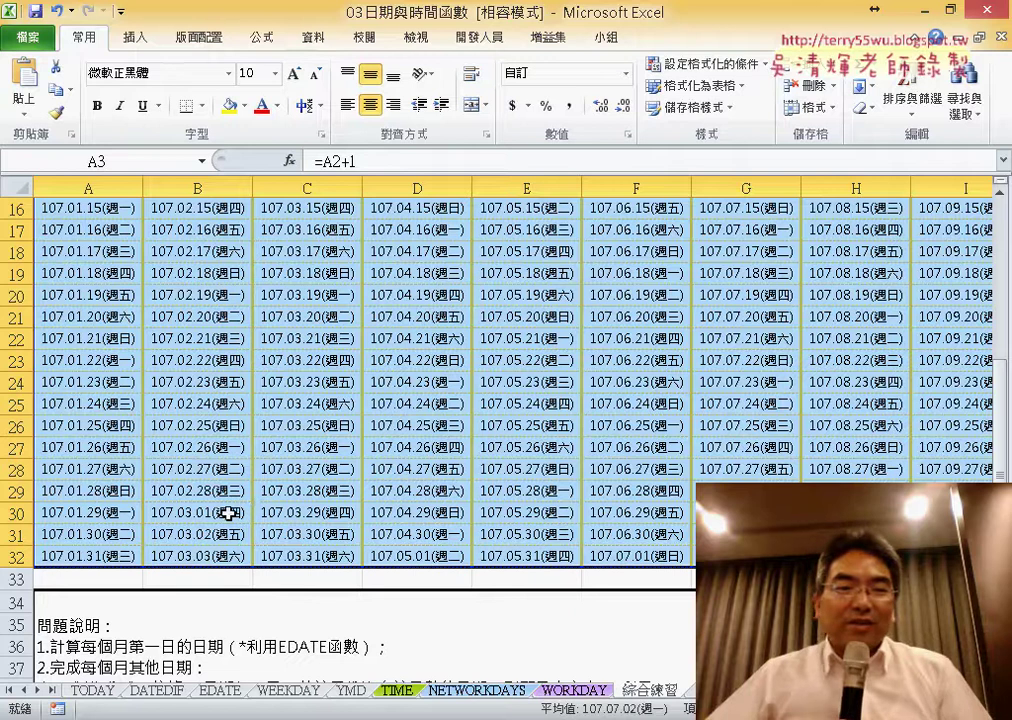
pyautogui.moveTo(228, 513); pyautogui.dragTo(228, 555)
# - Delete B30:B32 and D32, then undo to restore 107.03.01–107.03.03 and 107.05.01
pyautogui.press('Delete')
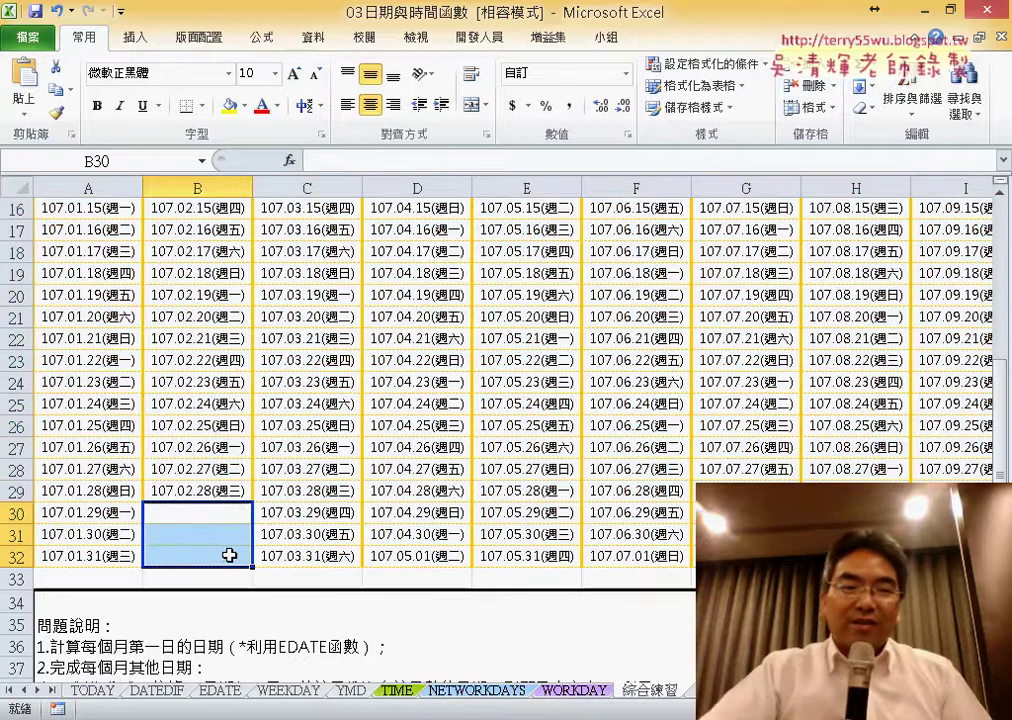
pyautogui.click(426, 555)
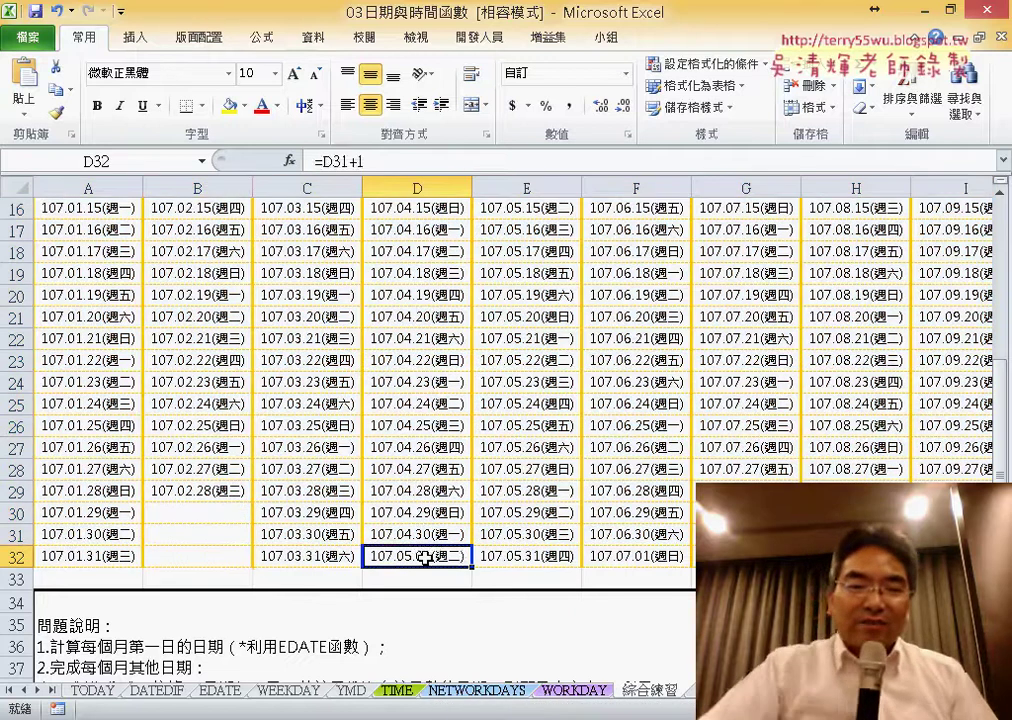
pyautogui.press('Delete')
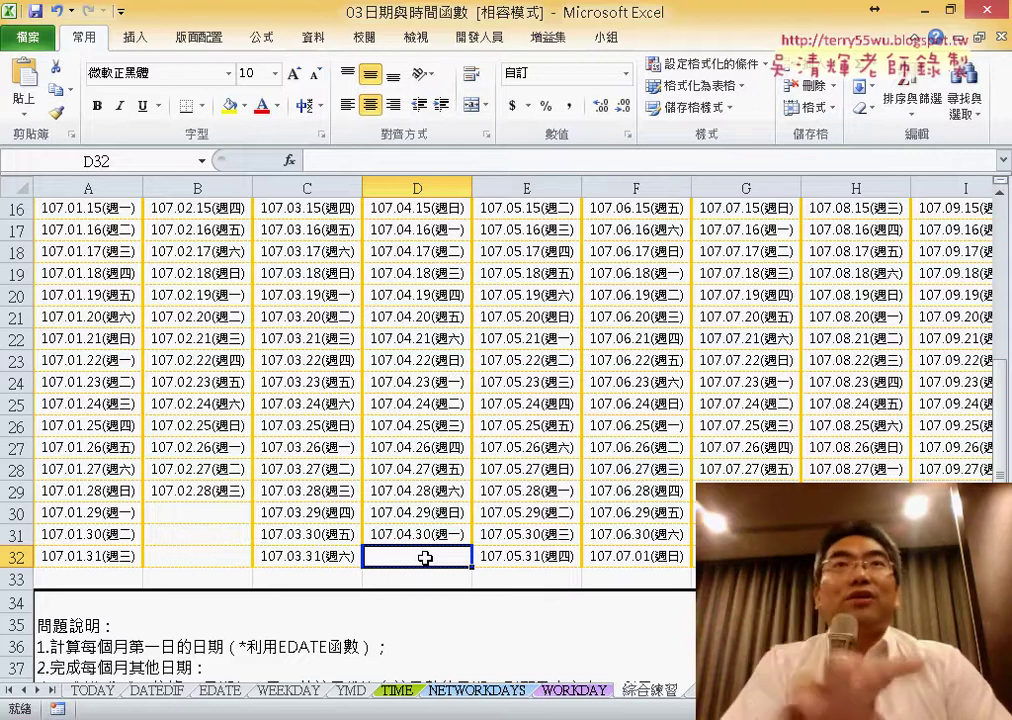
pyautogui.hotkey('ctrl', 'z')
pyautogui.hotkey('ctrl', 'z')
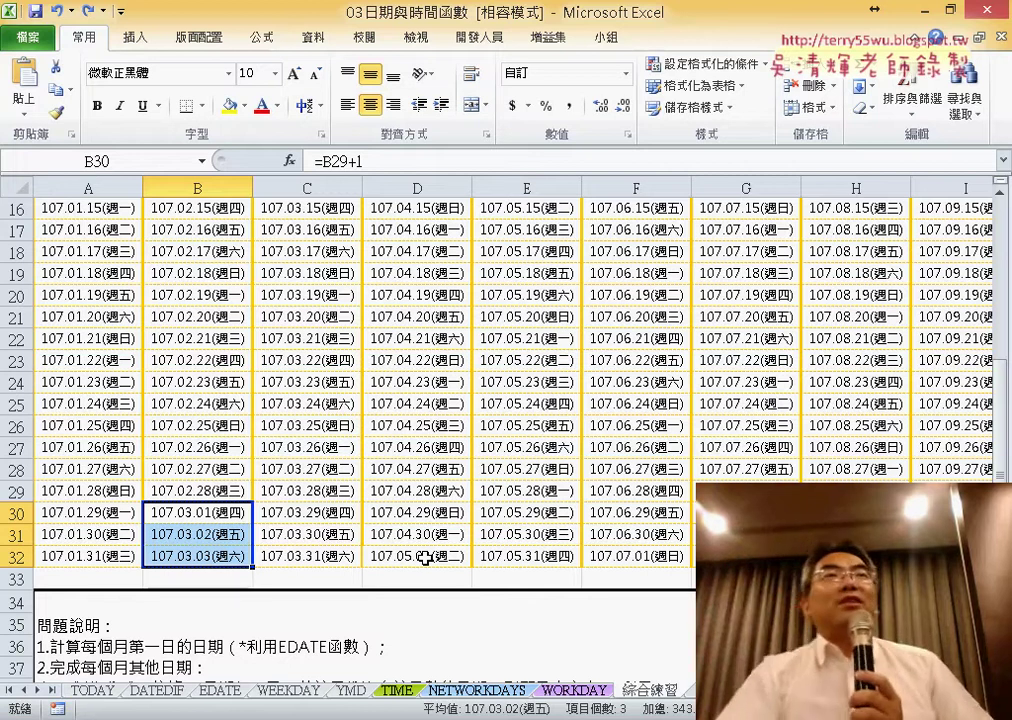
pyautogui.scroll(4, 377, 384)
pyautogui.scroll(1, 298, 284)
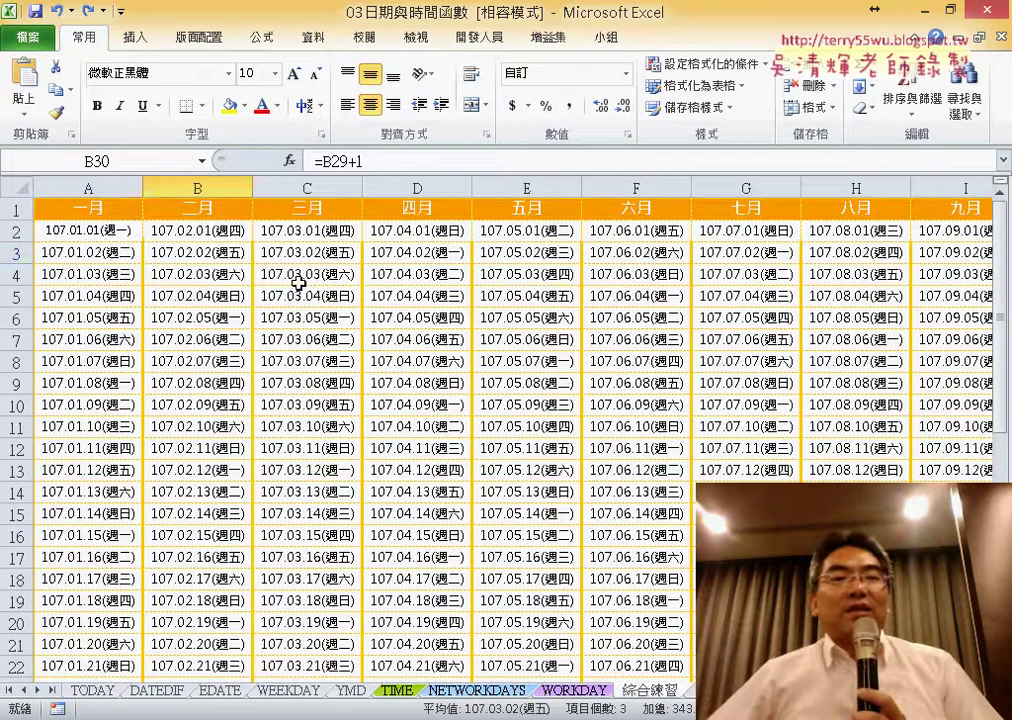
# - Cut A2+1 out of A3's formula and start an empty IF function from the 邏輯 category
pyautogui.click(108, 254)
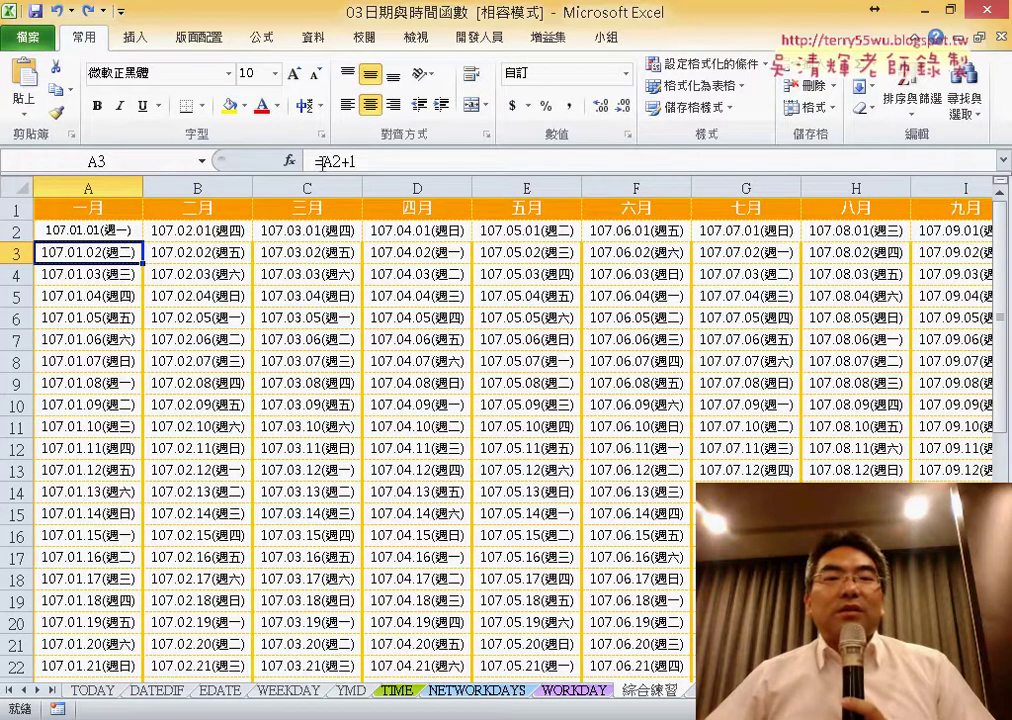
pyautogui.click(325, 162)
pyautogui.rightClick(337, 168)
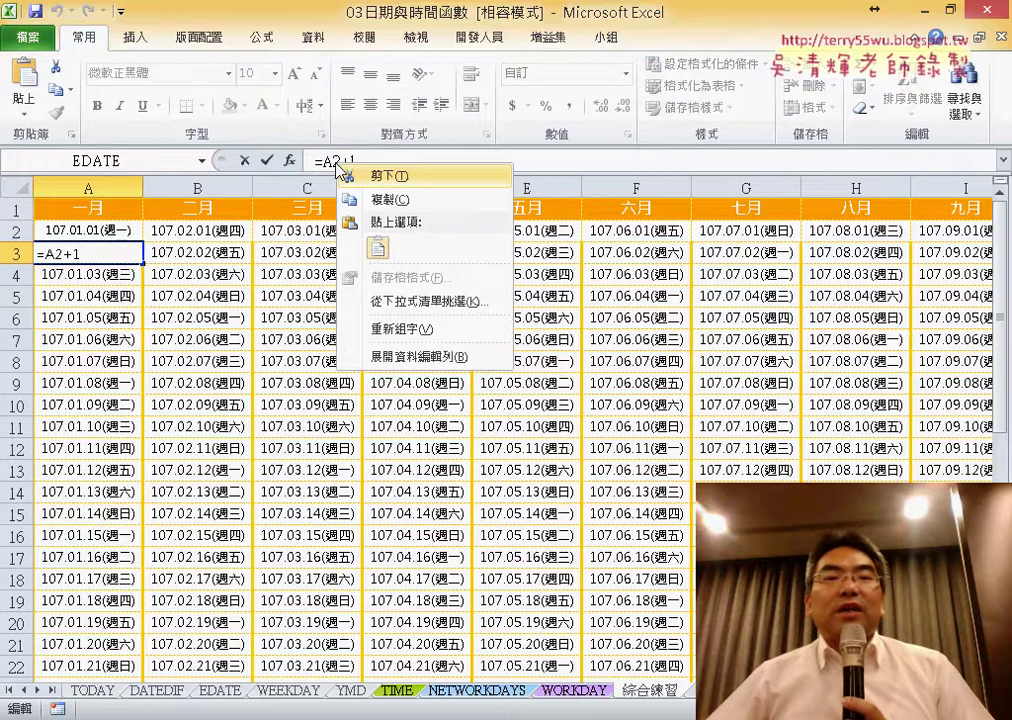
pyautogui.click(386, 177)
pyautogui.click(289, 160)
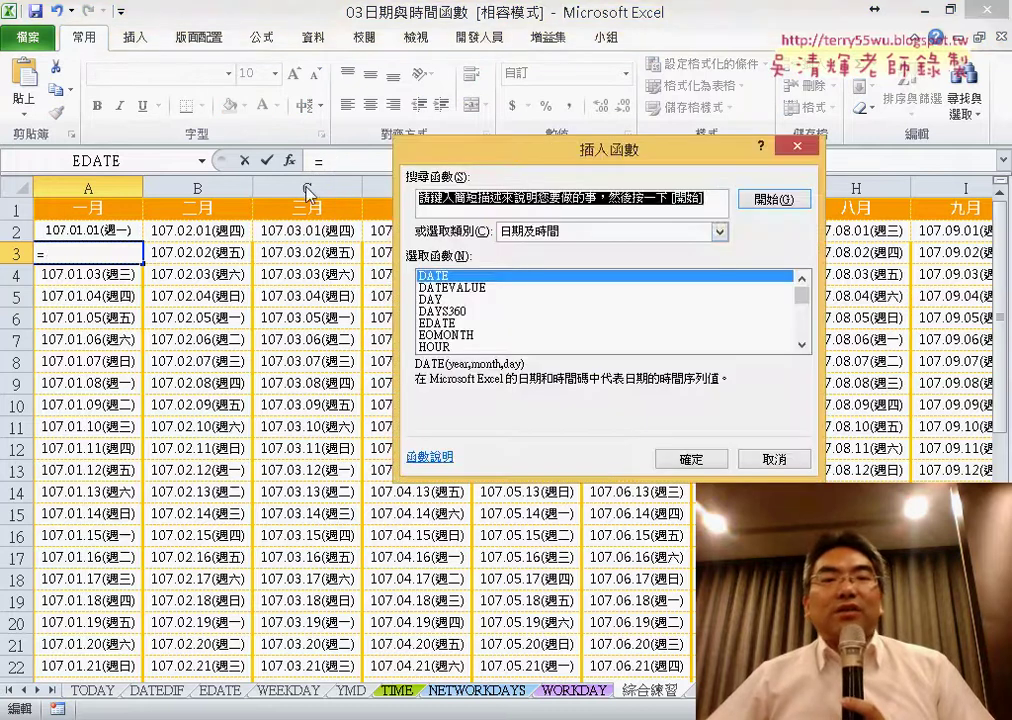
pyautogui.click(600, 231)
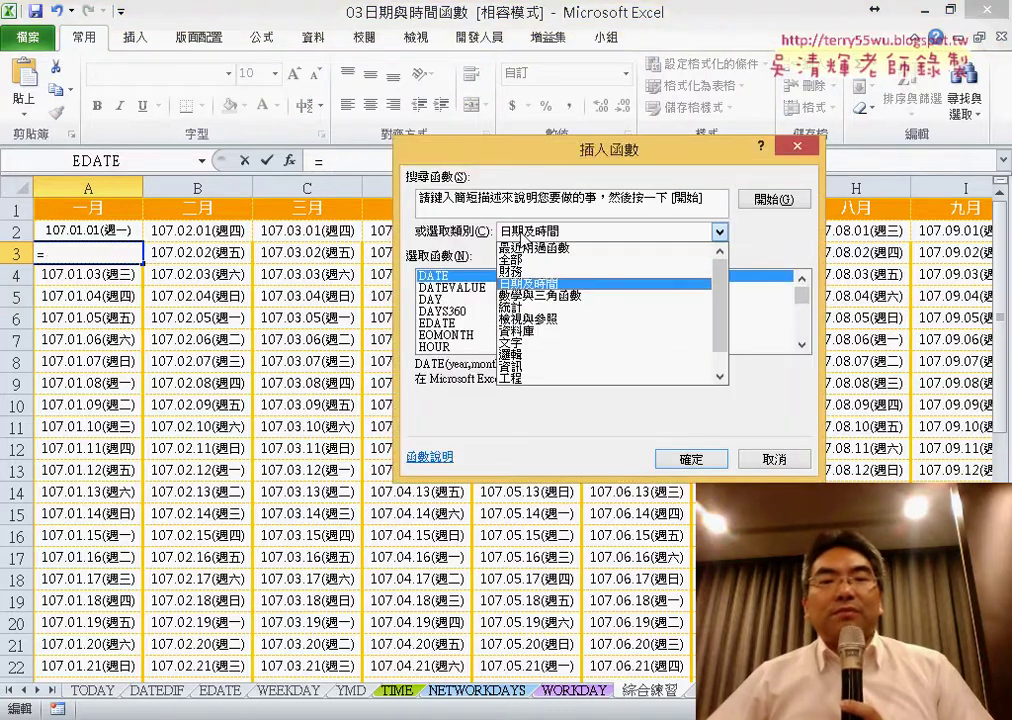
pyautogui.click(560, 357)
pyautogui.doubleClick(446, 300)
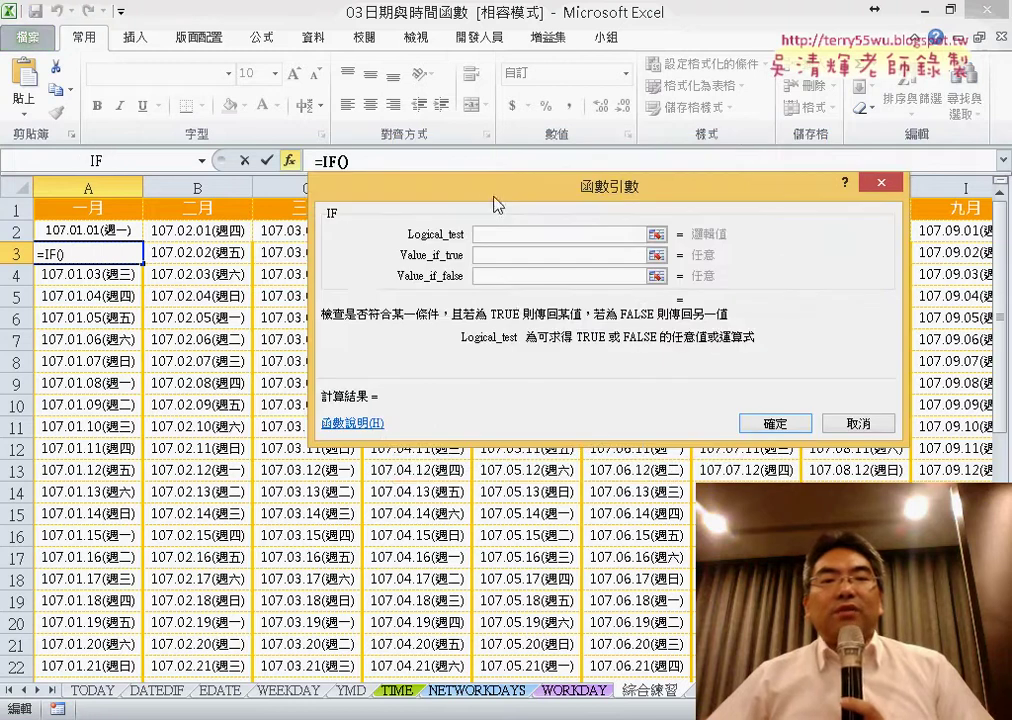
# - Enter IF arguments month(A2)<>month(A2+1), "" and A2+1, and confirm the formula in A3
pyautogui.moveTo(497, 204); pyautogui.dragTo(271, 296)
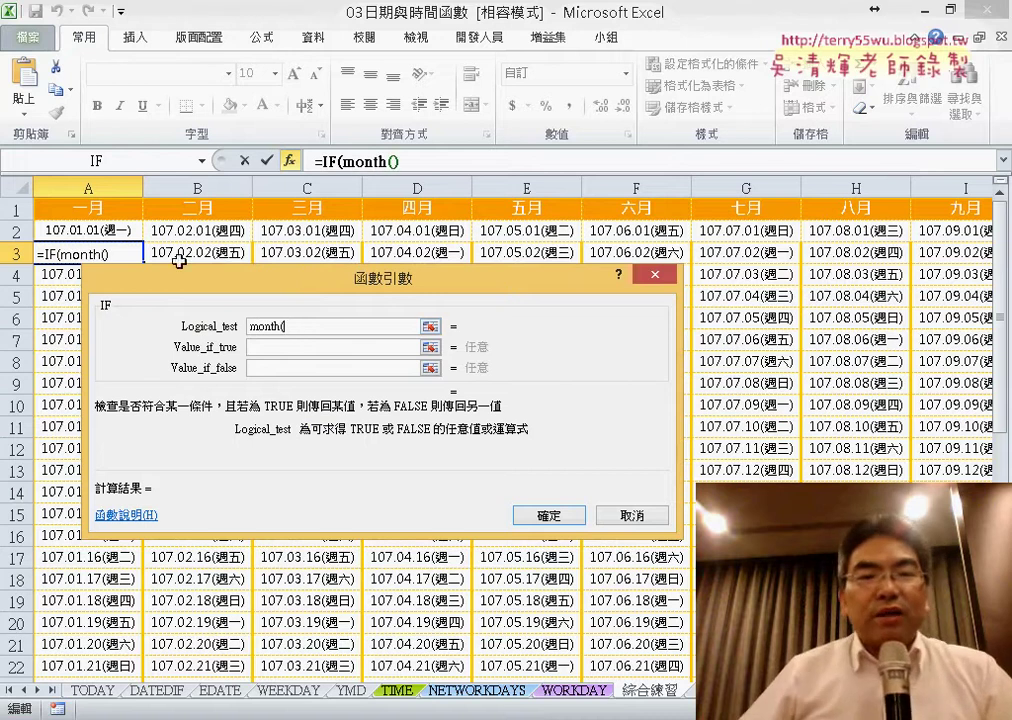
pyautogui.click(107, 231)
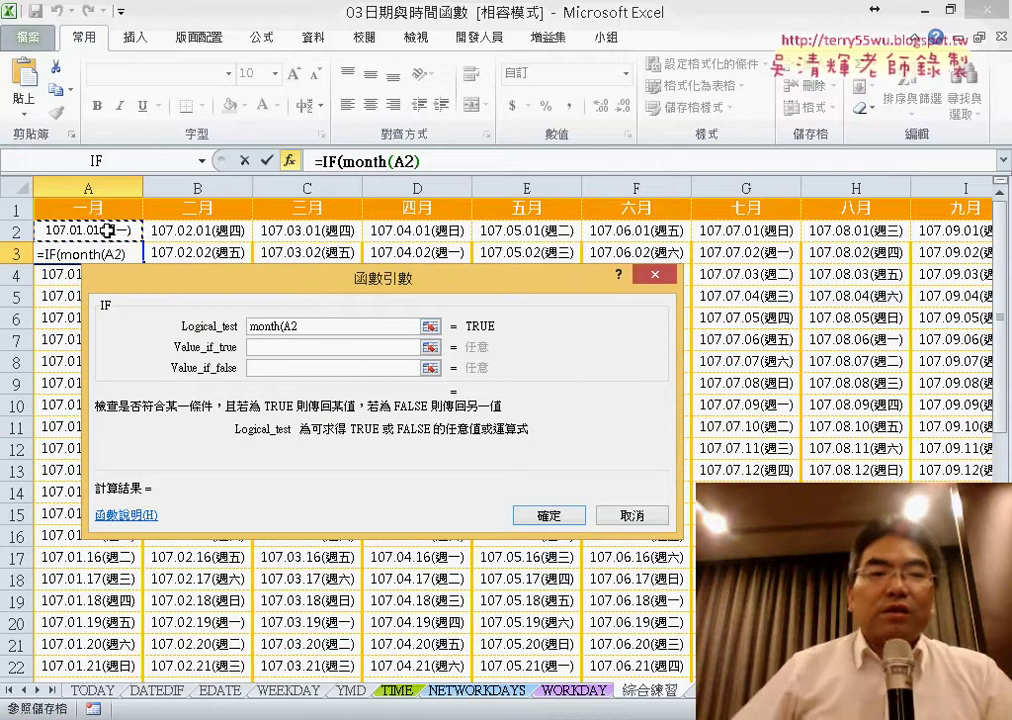
pyautogui.write(')')
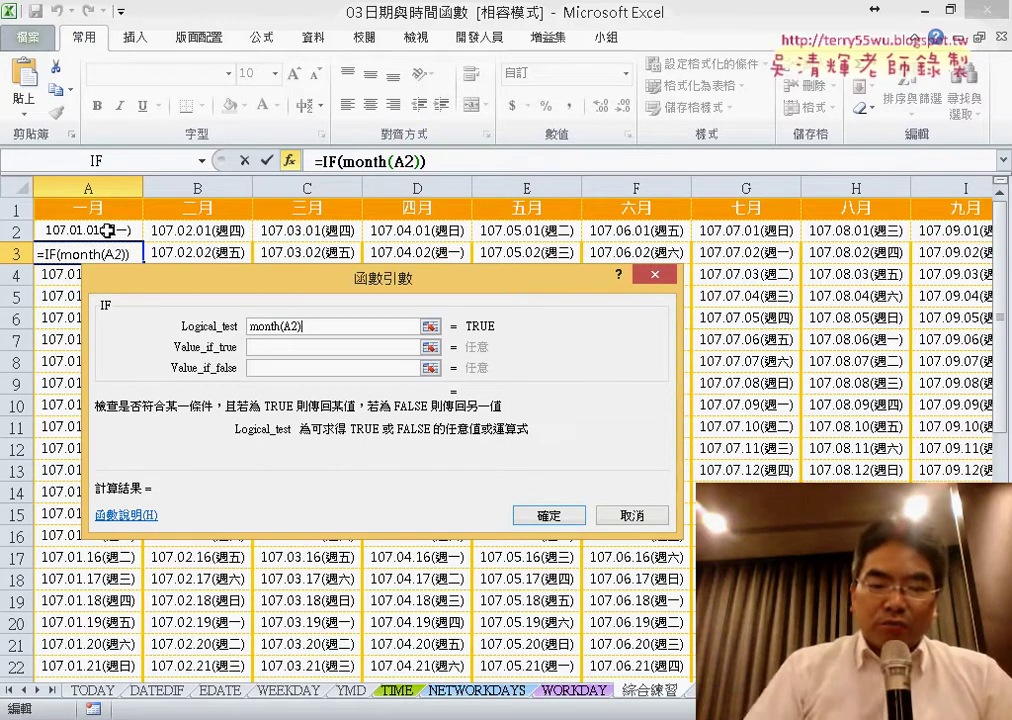
pyautogui.write('<>')
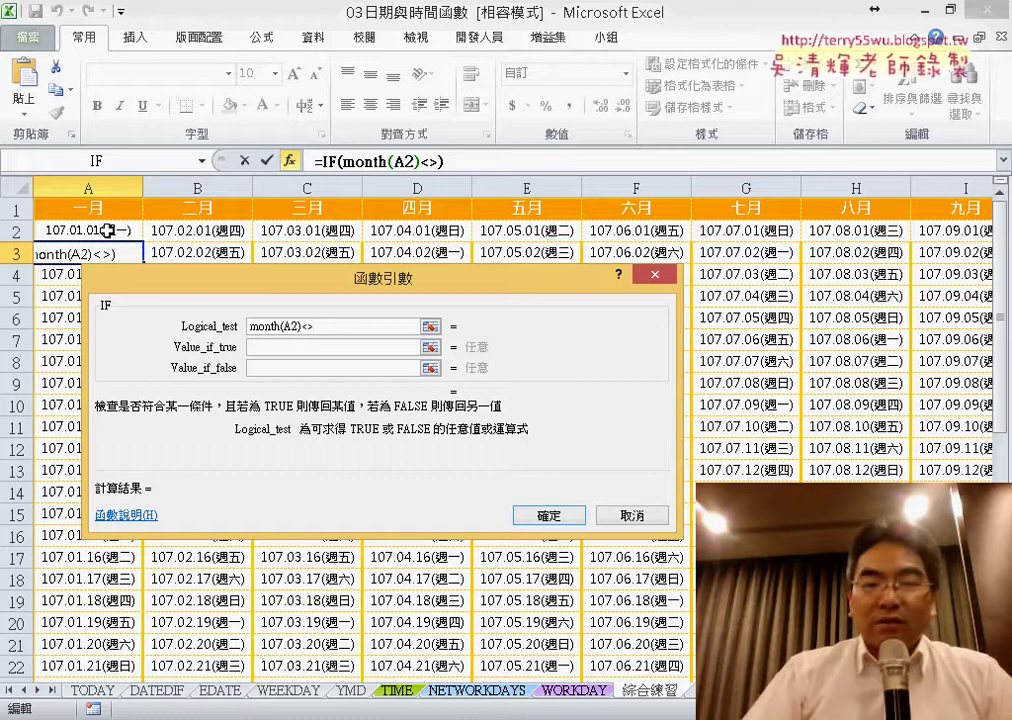
pyautogui.write('mont')
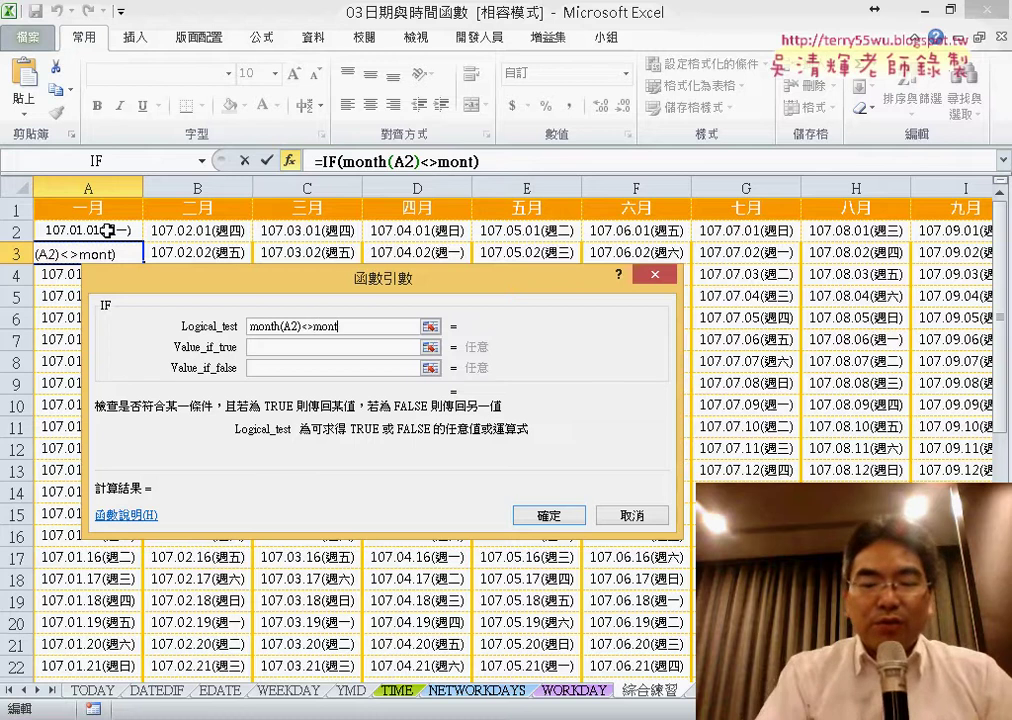
pyautogui.write('h(')
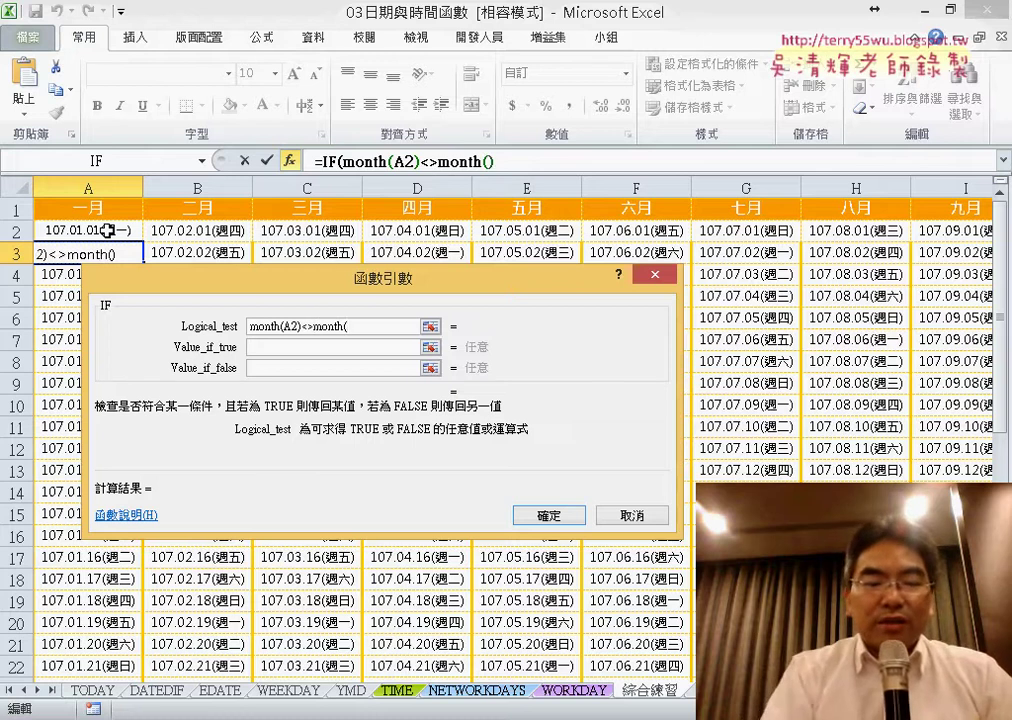
pyautogui.write('A2')
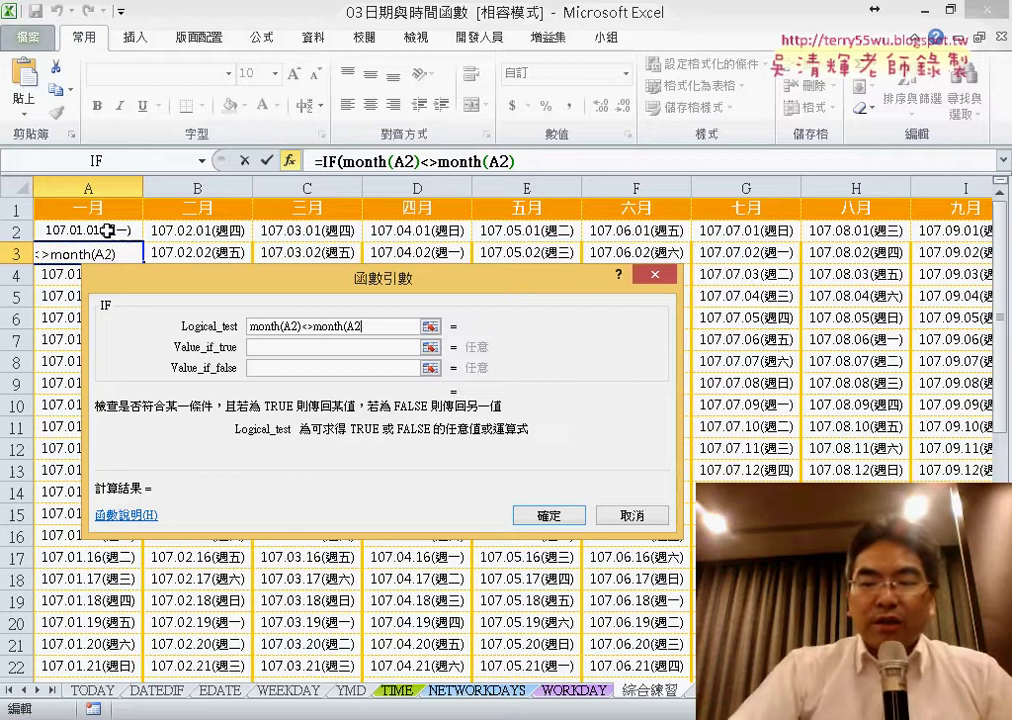
pyautogui.write('+1')
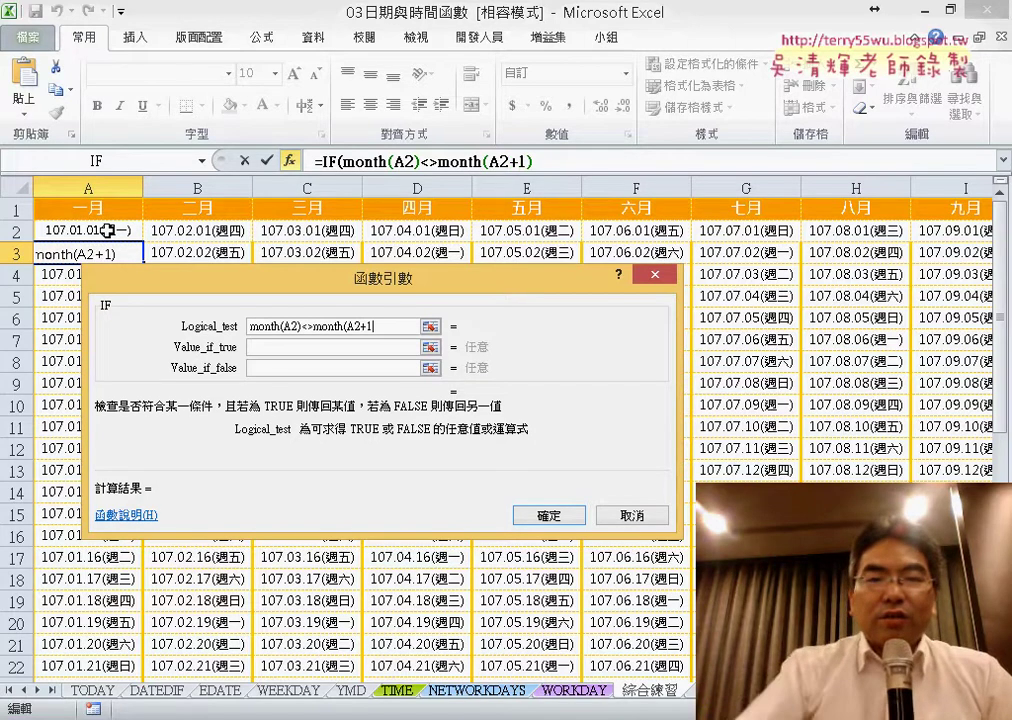
pyautogui.write(')')
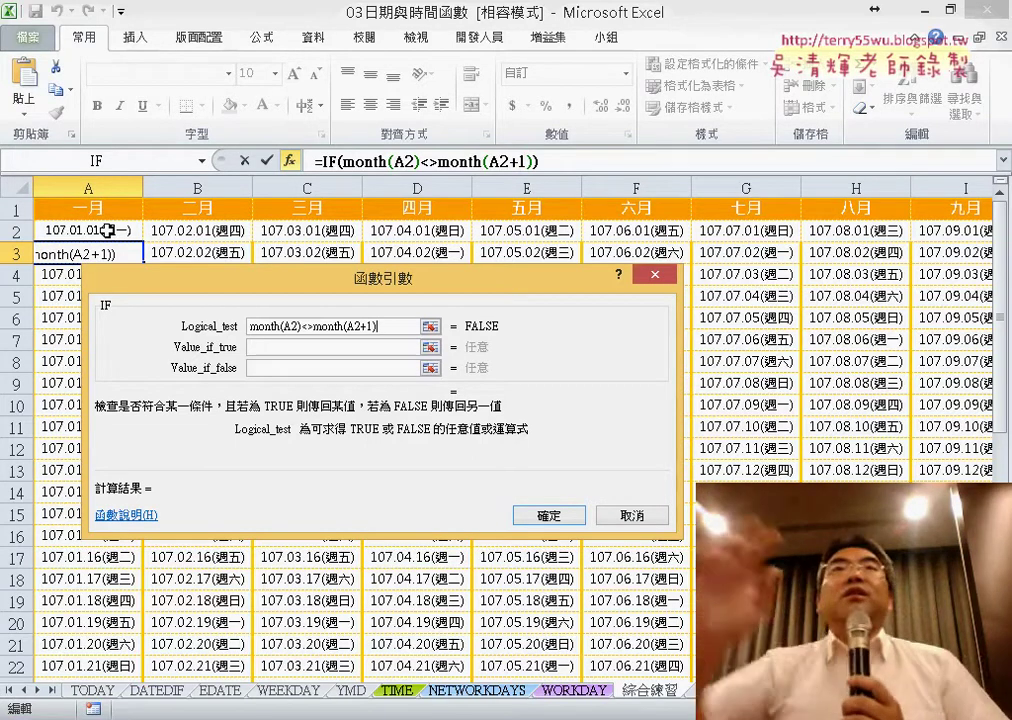
pyautogui.press('Tab')
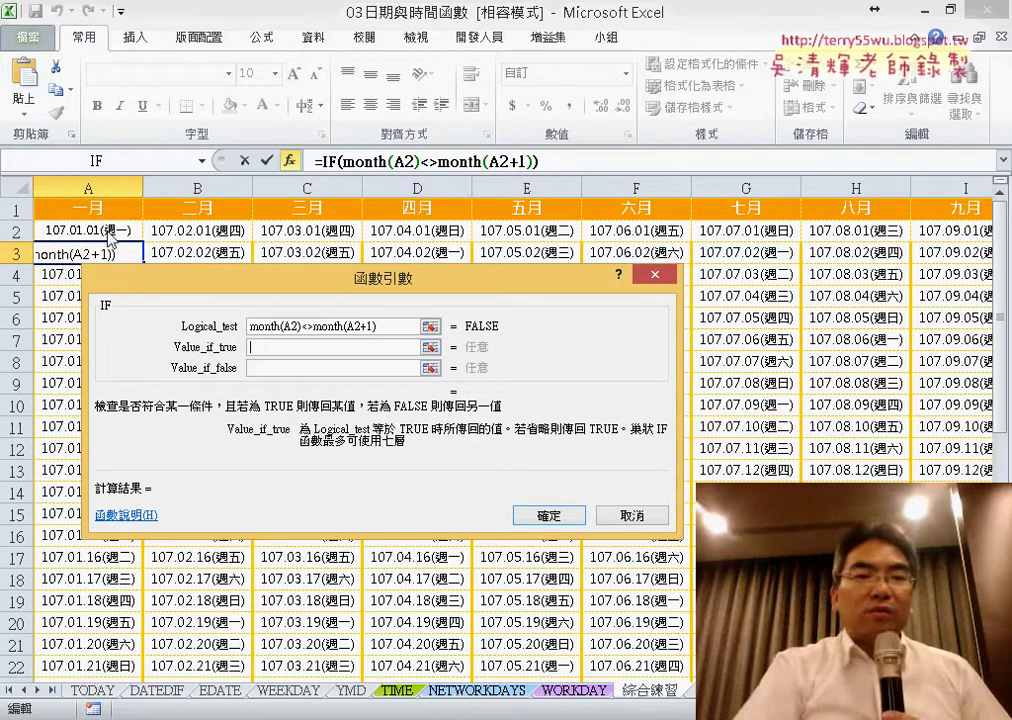
pyautogui.write('""')
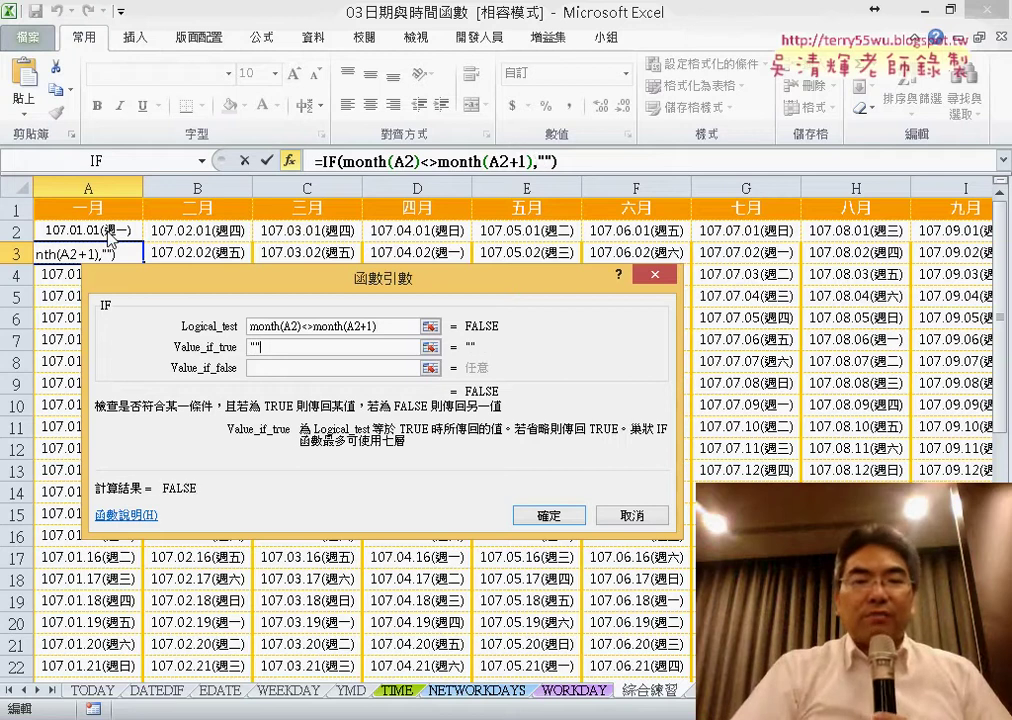
pyautogui.press('Tab')
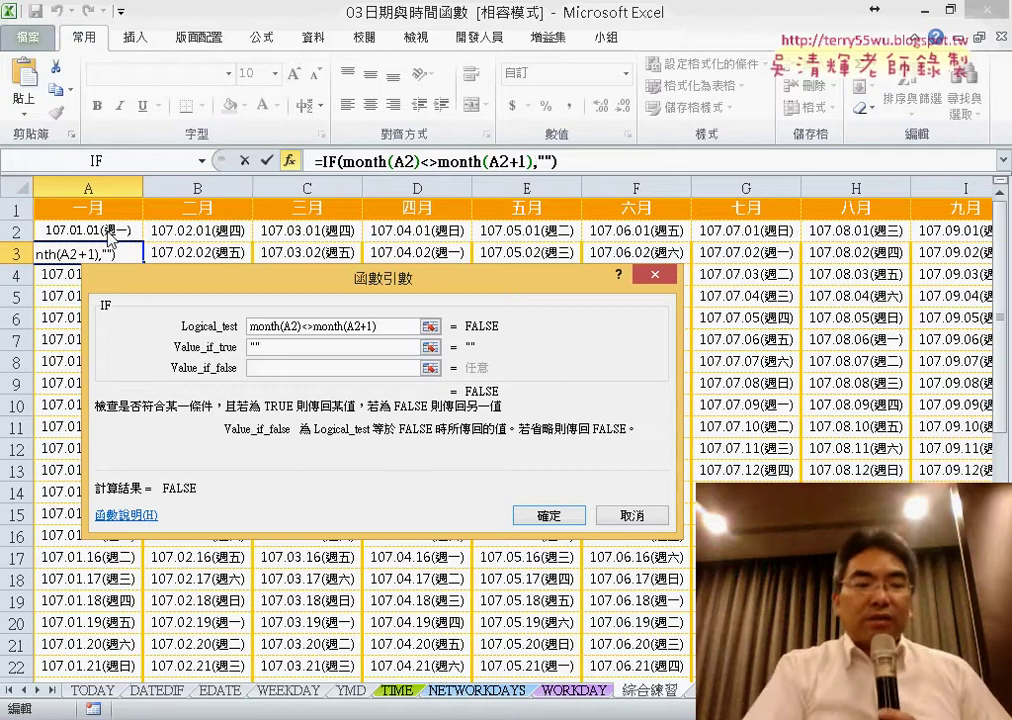
pyautogui.write('A2')
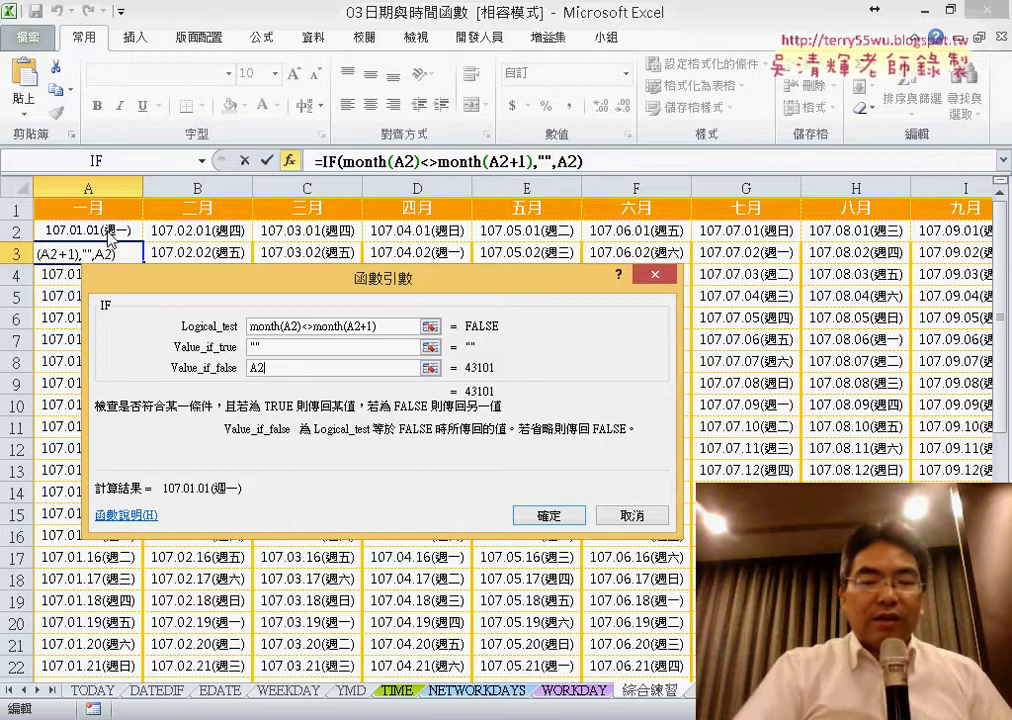
pyautogui.write('+1')
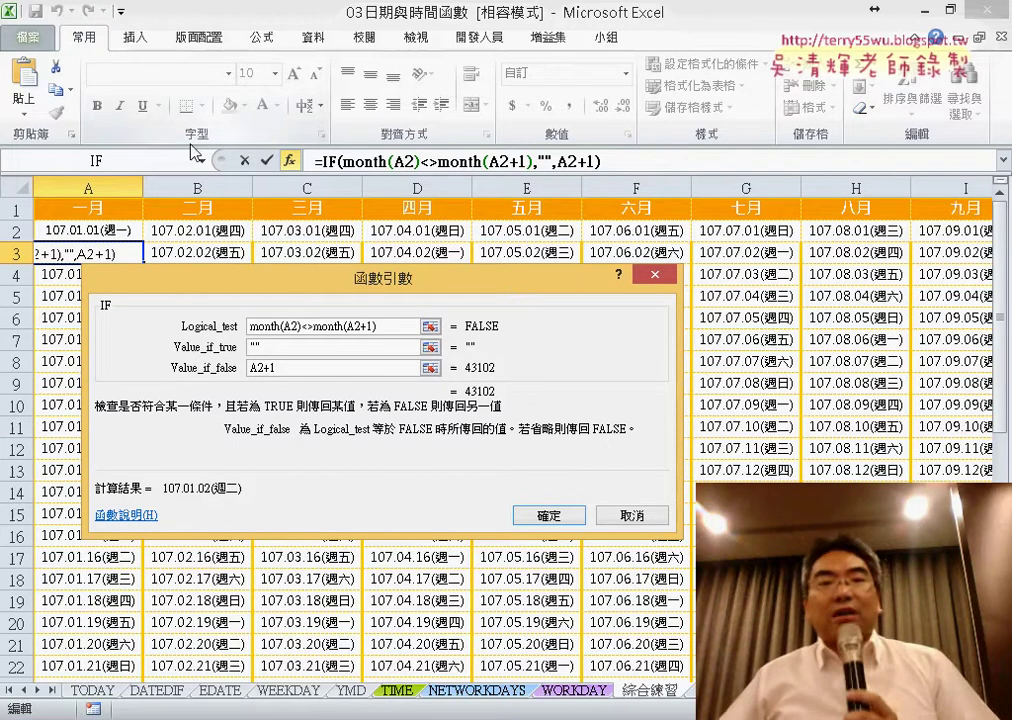
pyautogui.click(548, 515)
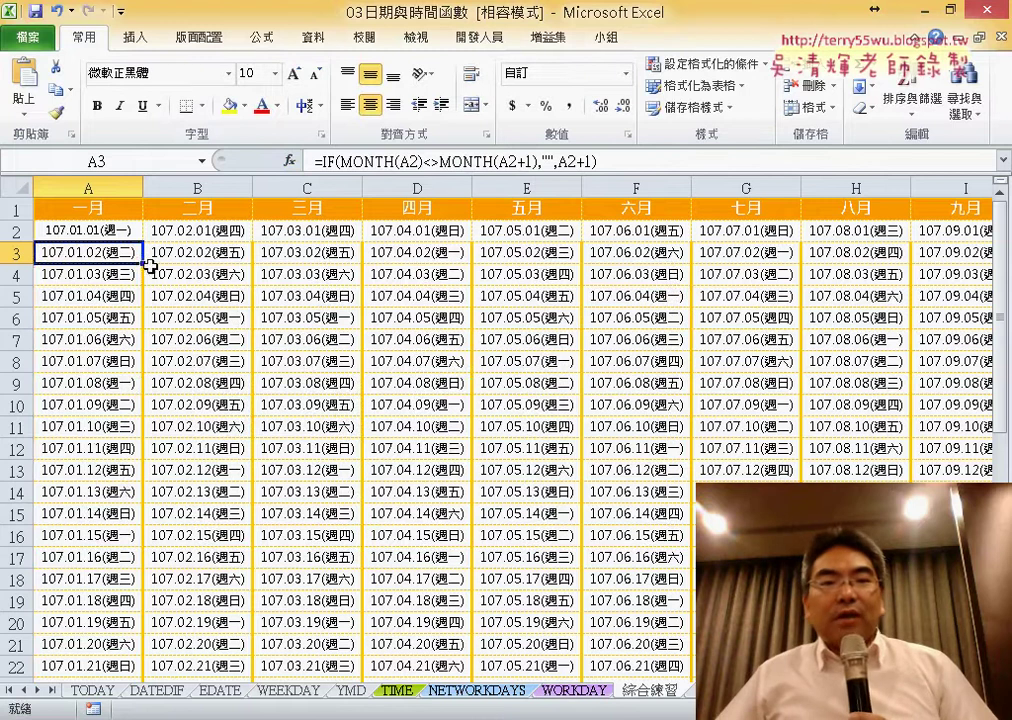
# - Fill A3's IF formula down to A32 and across into column B, then reselect A3
pyautogui.moveTo(150, 265); pyautogui.dragTo(145, 660)
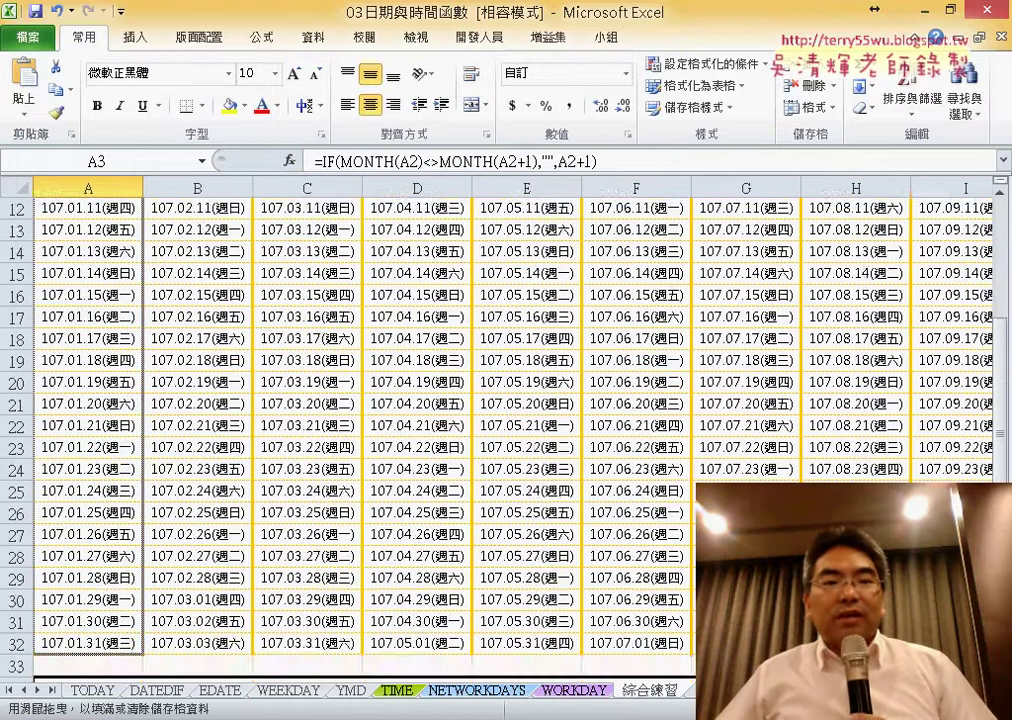
pyautogui.moveTo(144, 658); pyautogui.dragTo(250, 655)
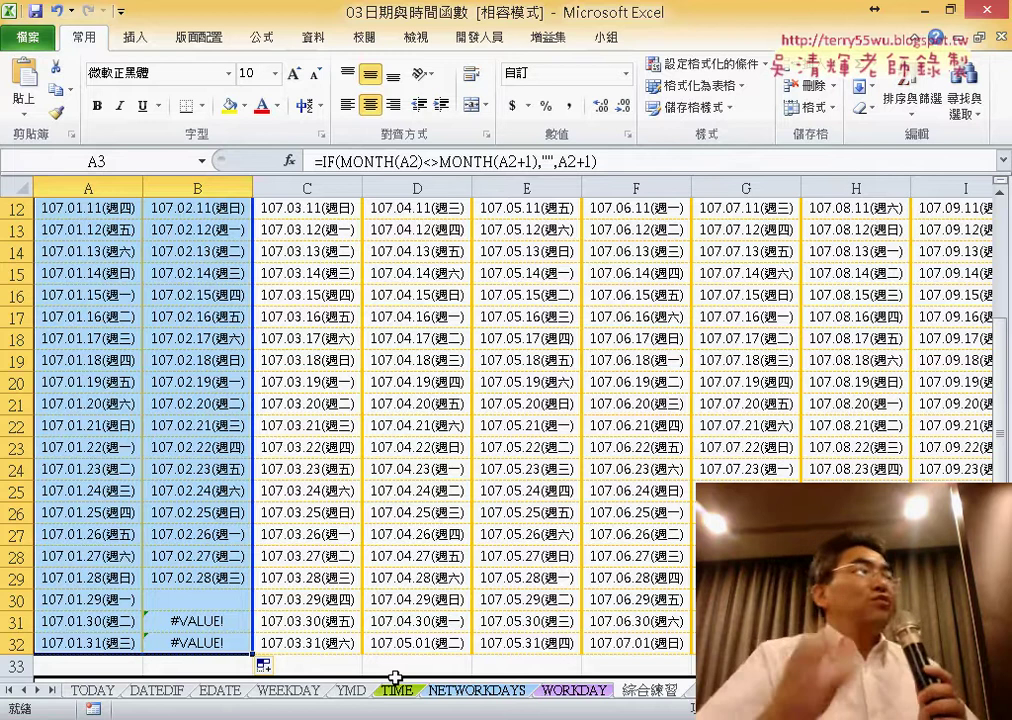
pyautogui.scroll(1, 395, 637)
pyautogui.scroll(3, 226, 434)
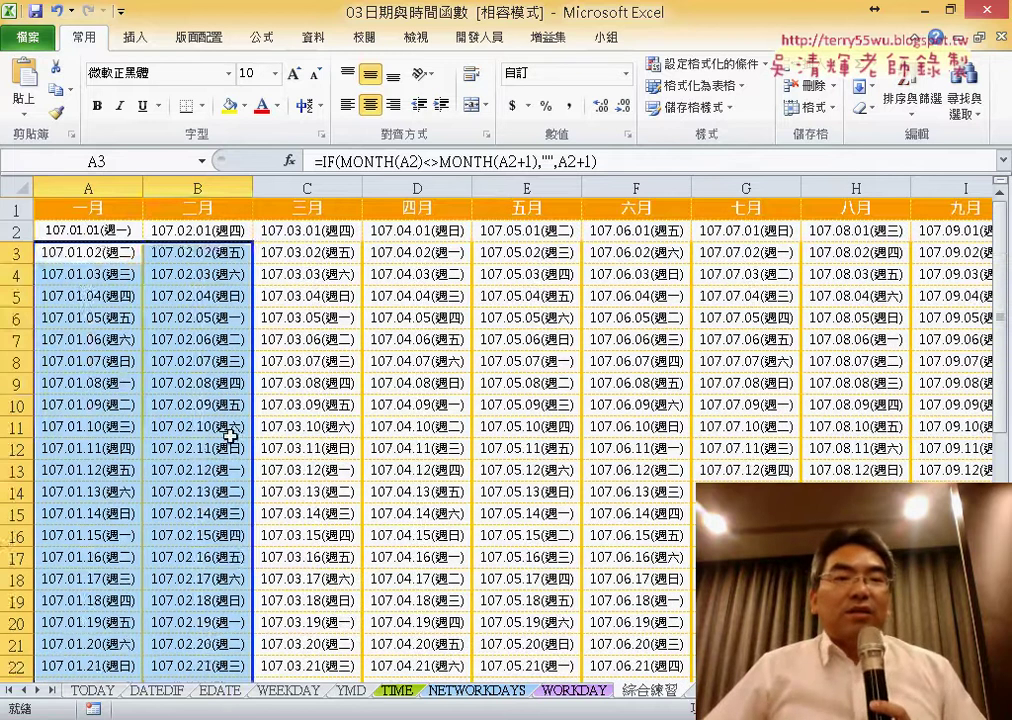
pyautogui.click(105, 252)
# - Wrap A3's IF(MONTH…) formula in IFERROR with "" as the error value
pyautogui.moveTo(318, 161); pyautogui.dragTo(572, 163)
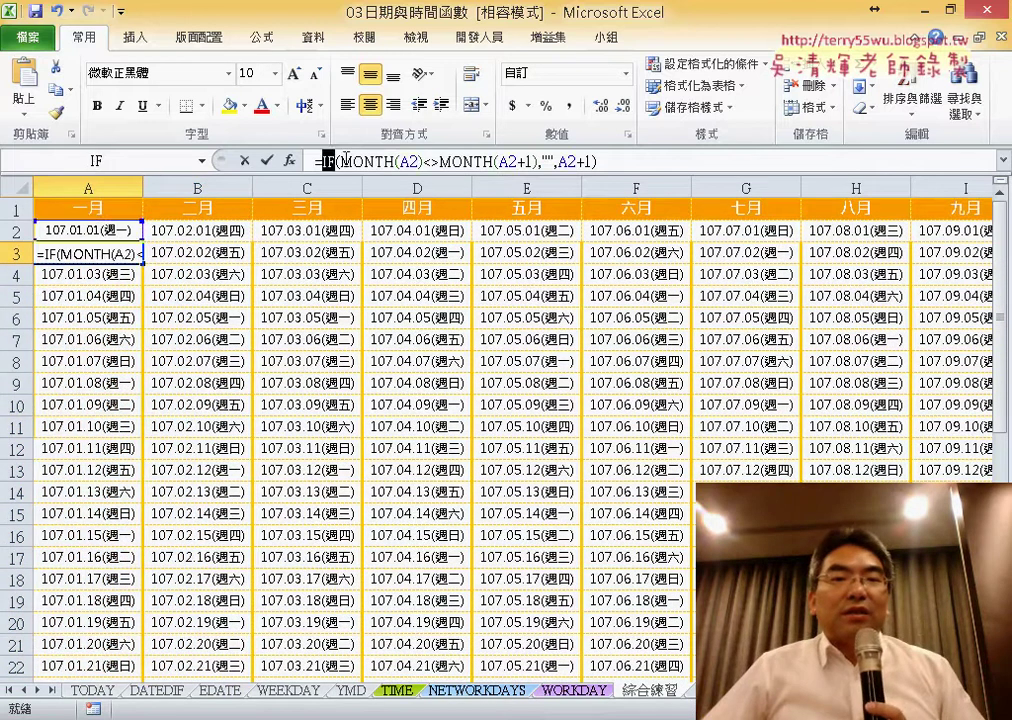
pyautogui.rightClick(548, 165)
pyautogui.click(598, 178)
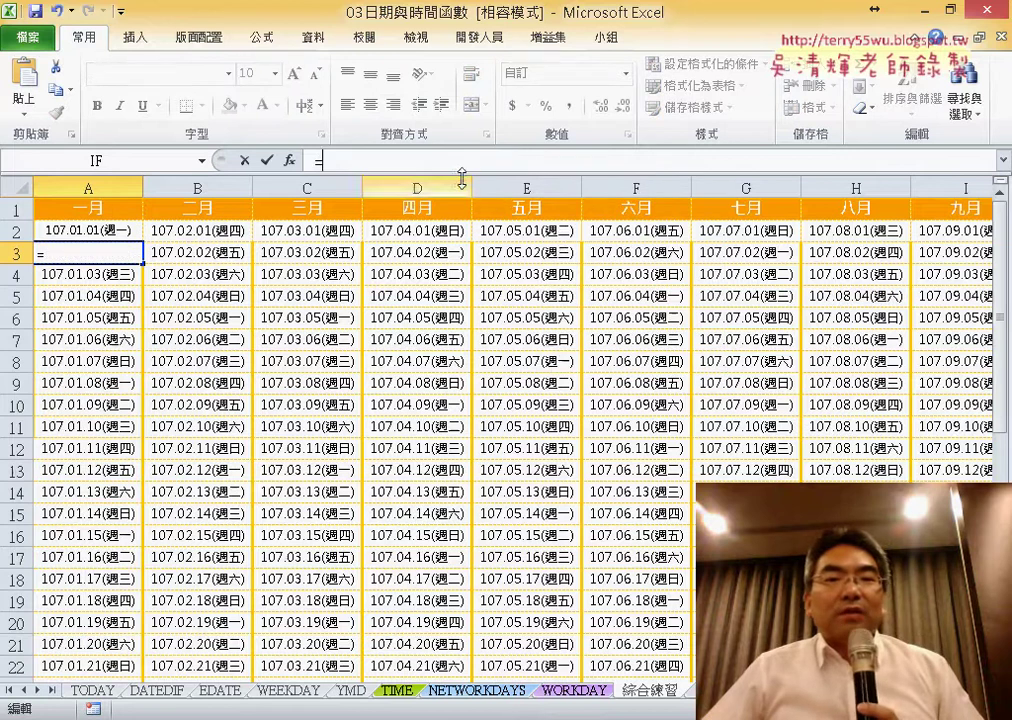
pyautogui.click(289, 160)
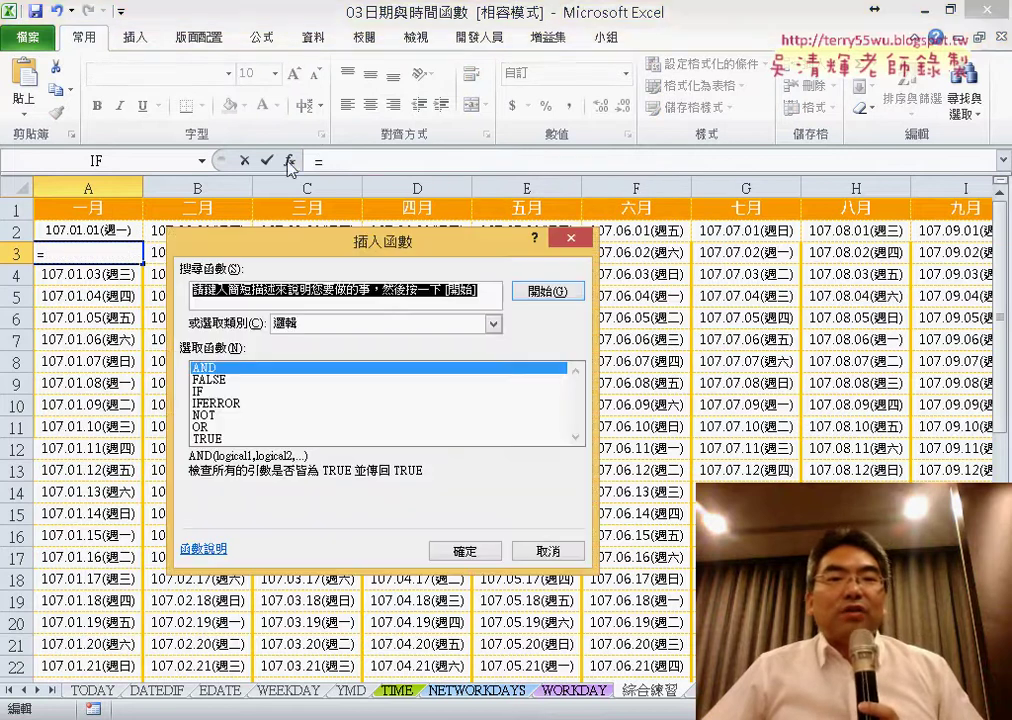
pyautogui.click(239, 403)
pyautogui.doubleClick(262, 406)
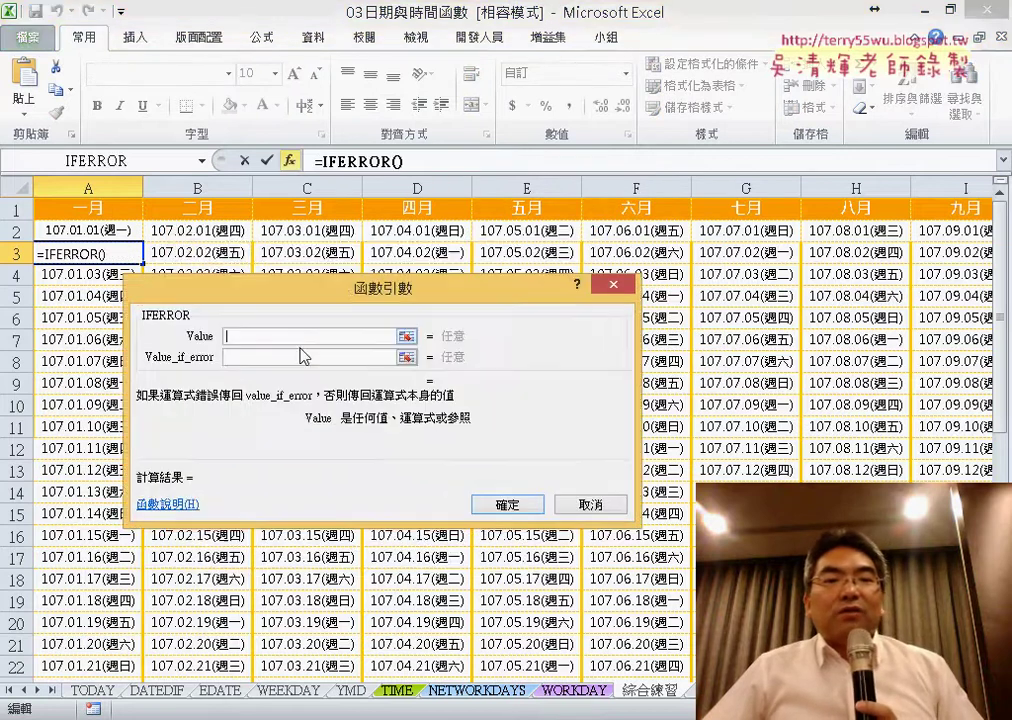
pyautogui.rightClick(276, 338)
pyautogui.click(310, 395)
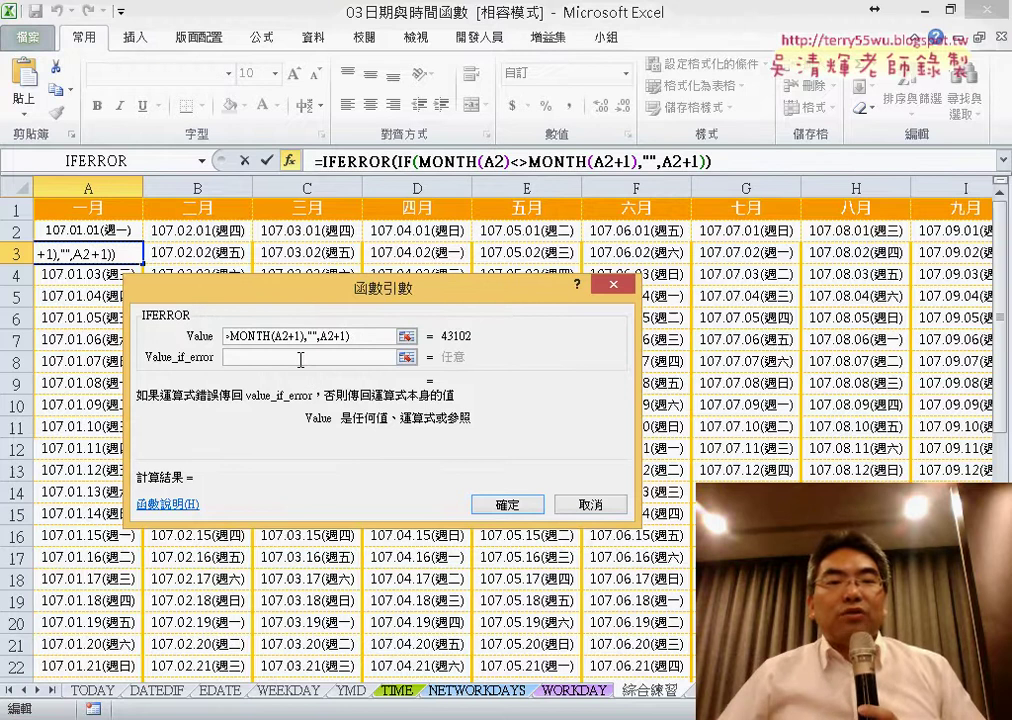
pyautogui.click(300, 360)
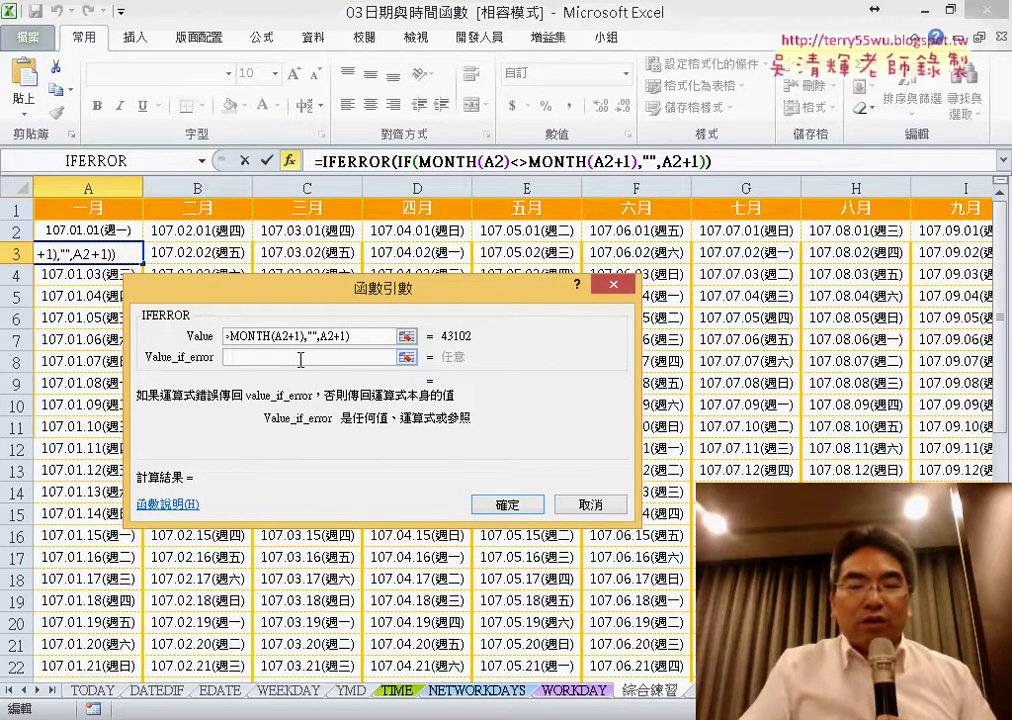
pyautogui.write('""')
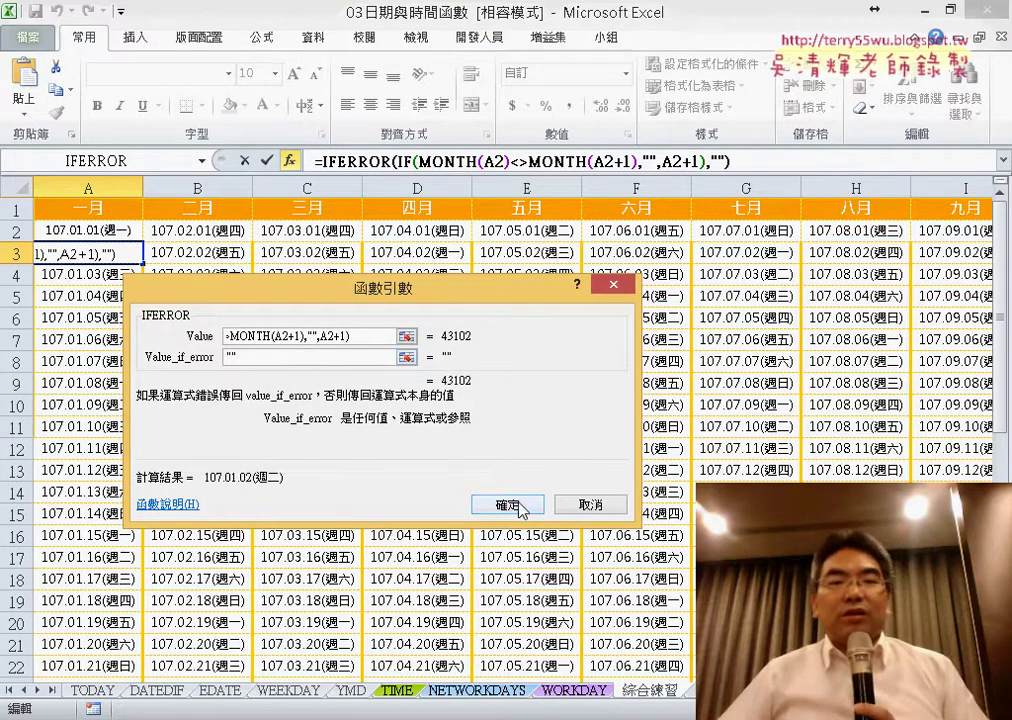
pyautogui.click(519, 507)
# - Fill the IFERROR formula from A3 through A3:L32 across all twelve months
pyautogui.moveTo(143, 263)
pyautogui.mouseDown()
pyautogui.moveTo(165, 469)
pyautogui.moveTo(150, 665)
pyautogui.moveTo(143, 651)
pyautogui.moveTo(240, 655)
pyautogui.mouseUp()
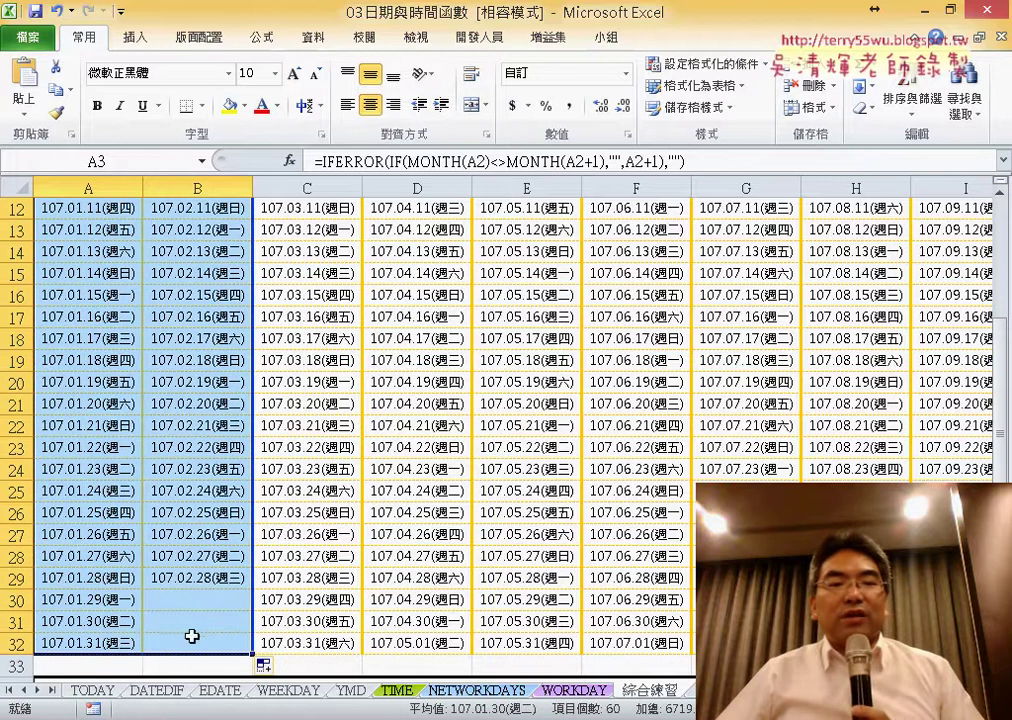
pyautogui.moveTo(254, 655); pyautogui.dragTo(910, 655)
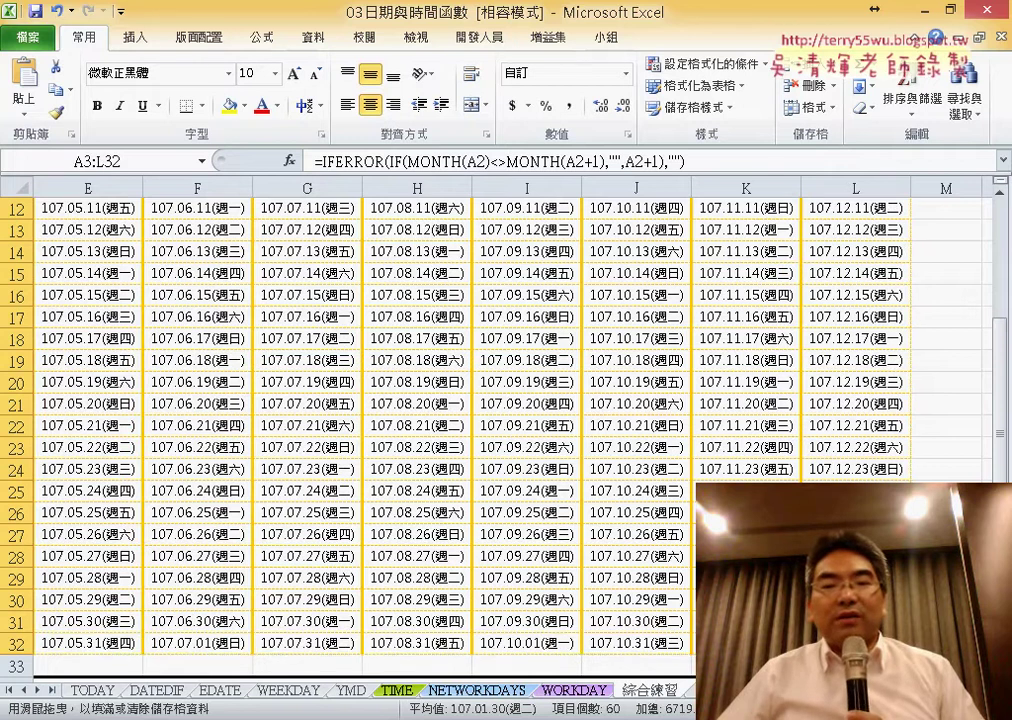
pyautogui.moveTo(910, 655); pyautogui.dragTo(910, 655)
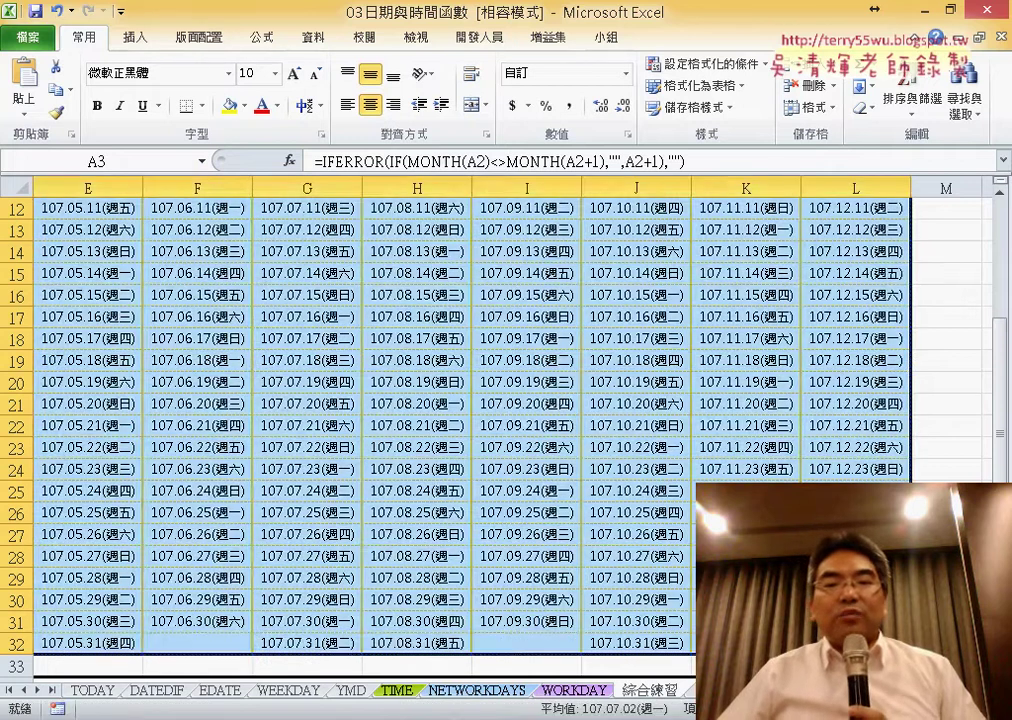
pyautogui.hscroll(-3, 595, 617)
pyautogui.hscroll(-1, 595, 617)
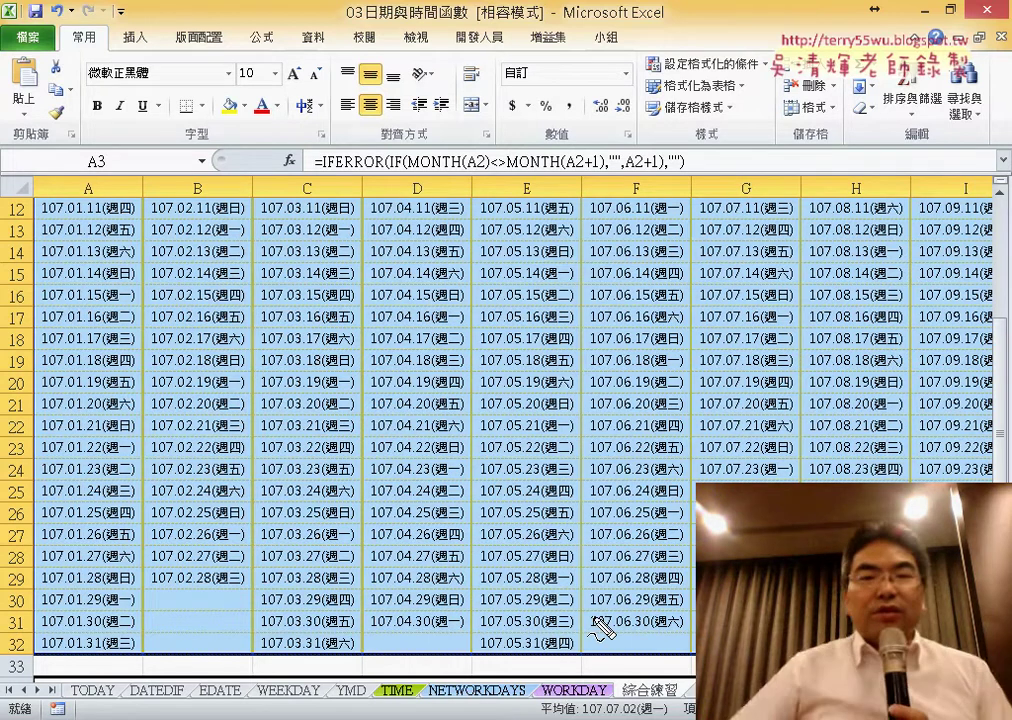
# - Highlight MONTH(A2) and IFERROR( in the formula, then switch to the PowerPoint slides
pyautogui.moveTo(410, 172); pyautogui.dragTo(493, 172)
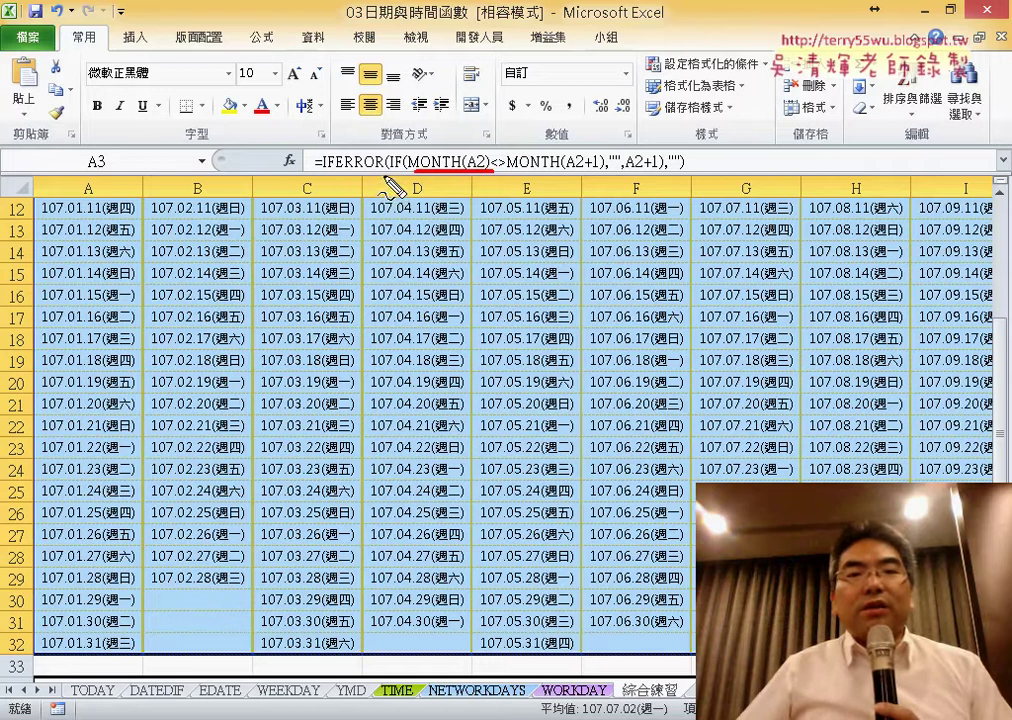
pyautogui.moveTo(385, 172); pyautogui.dragTo(314, 172)
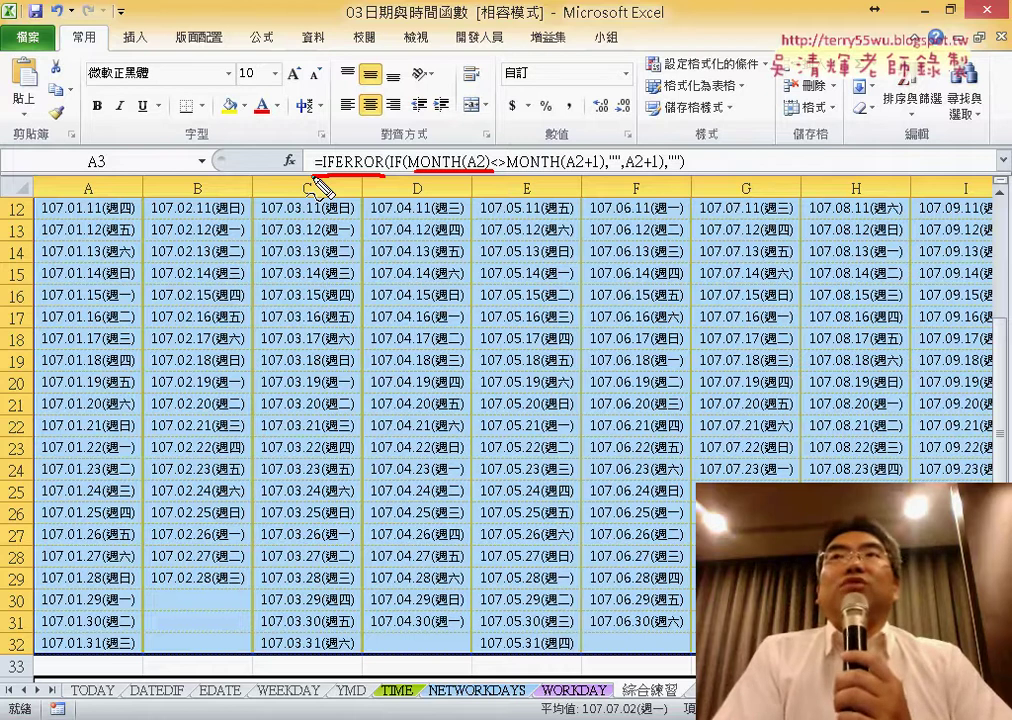
pyautogui.press('Escape')
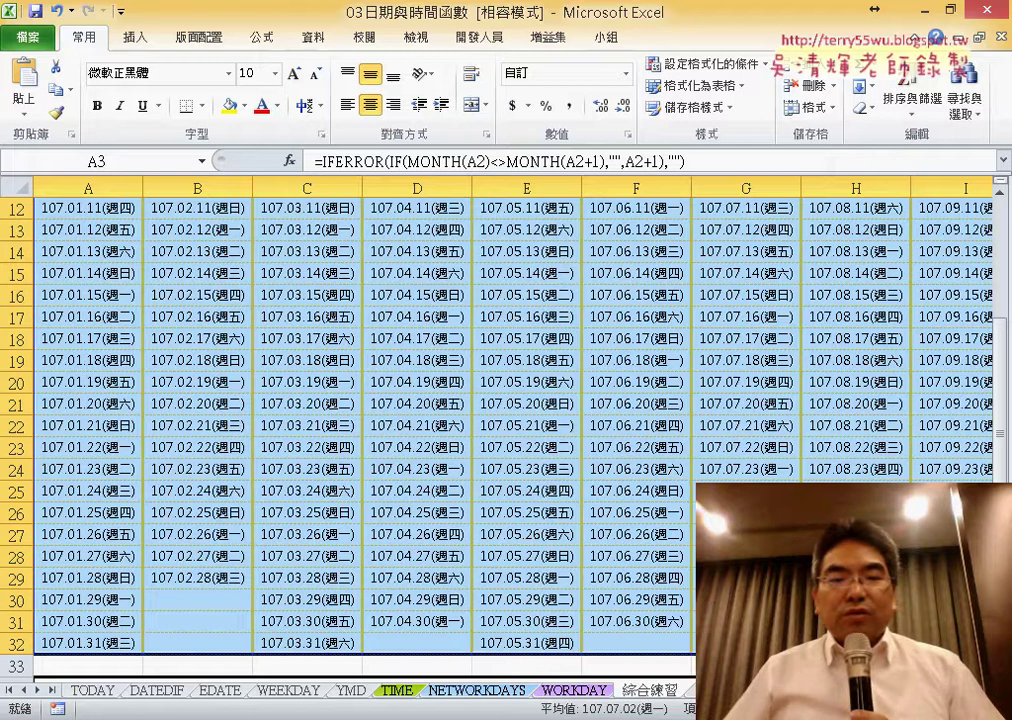
pyautogui.hotkey('alt', 'Tab')
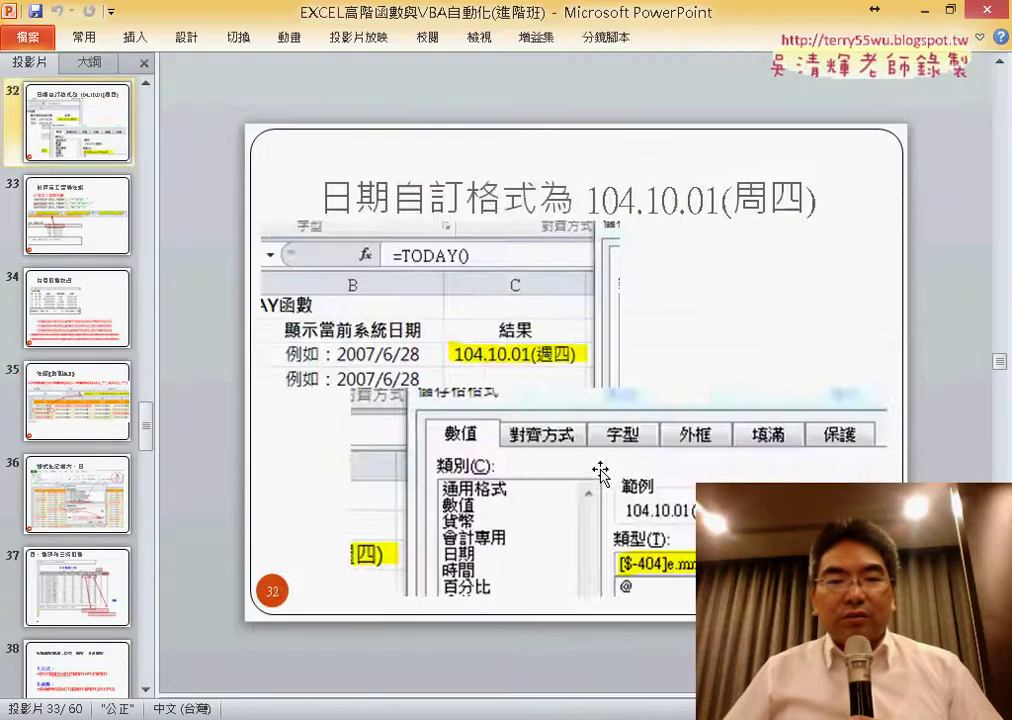
# - Advance the slides to slide 36, 格式化星期六、日, on weekend conditional formatting
pyautogui.press('pagedown')
pyautogui.press('pagedown')
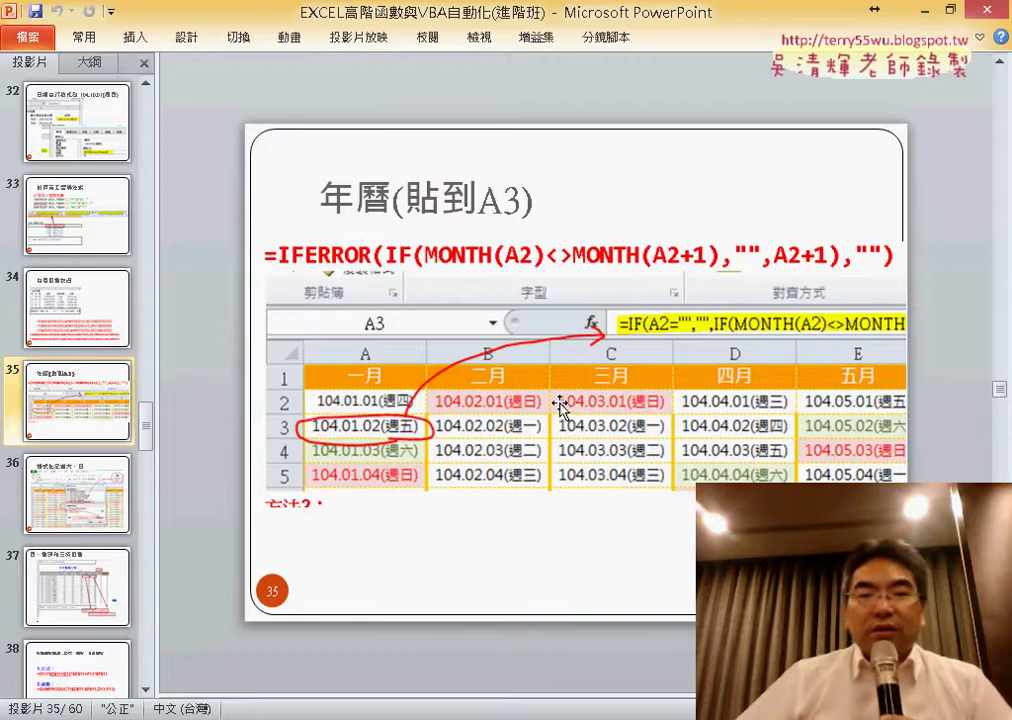
pyautogui.scroll(-1, 561, 408)
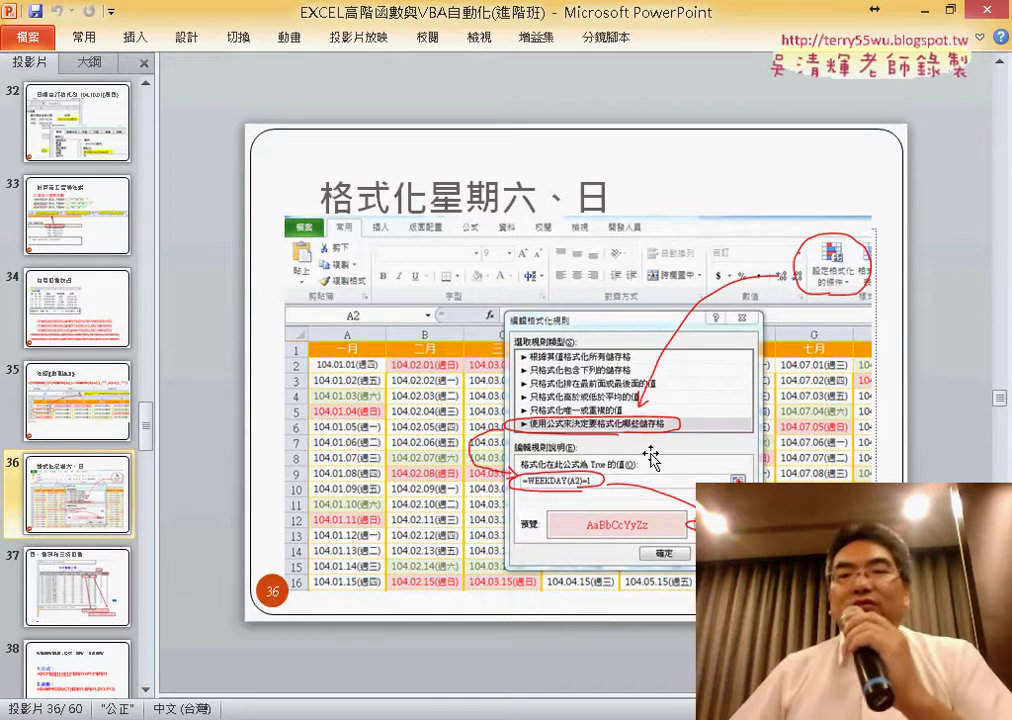
# - Return to Excel and select the calendar dates A2:L32 using Ctrl+Shift+Right and Ctrl+Shift+Down
pyautogui.click(923, 9)
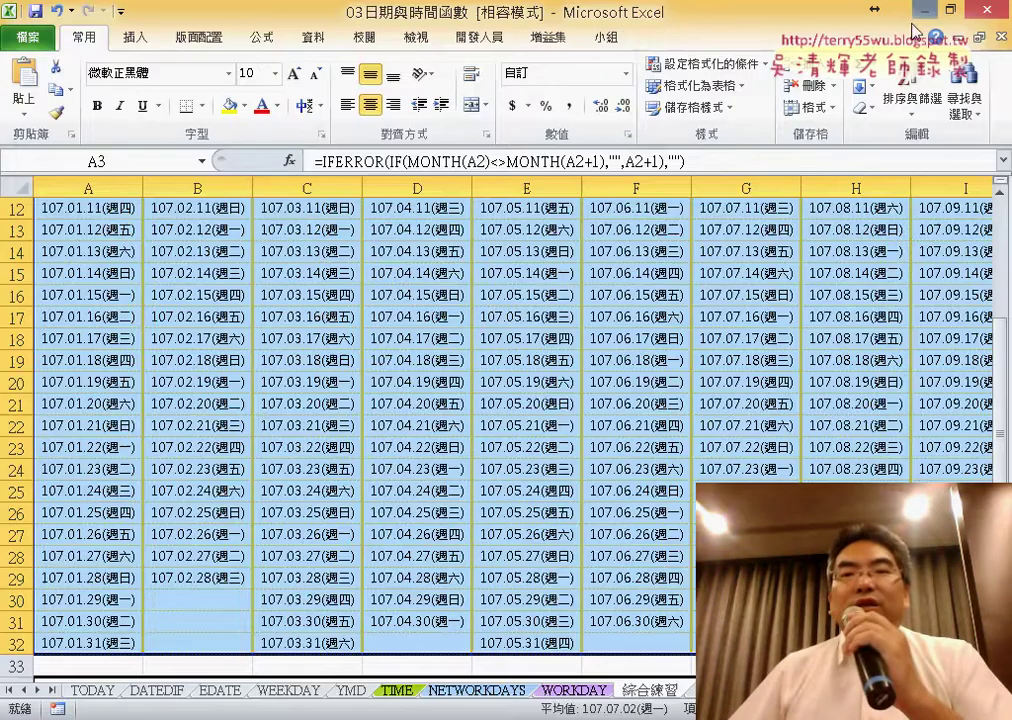
pyautogui.scroll(4, 750, 230)
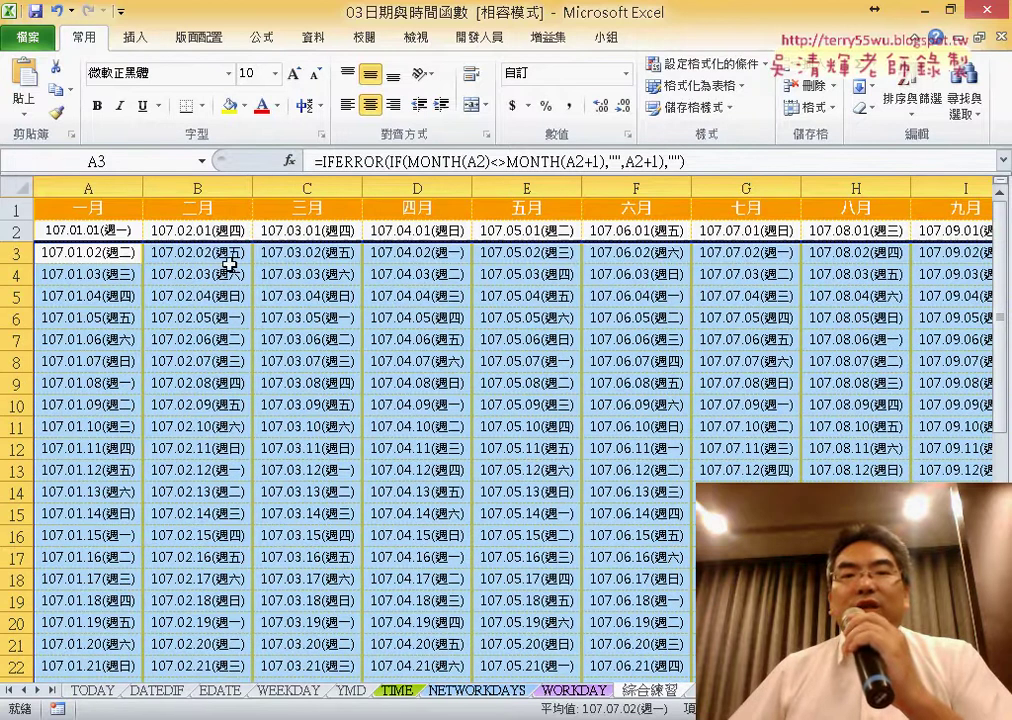
pyautogui.click(84, 232)
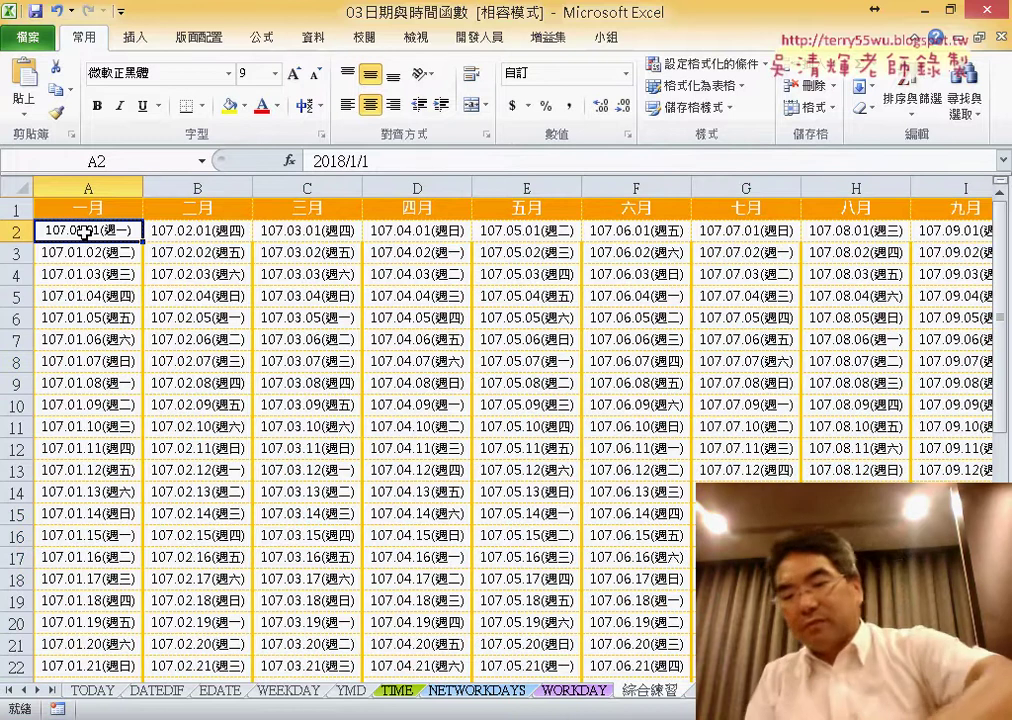
pyautogui.hotkey('ctrl', 'shift', 'Right')
pyautogui.hotkey('ctrl', 'shift', 'Down')
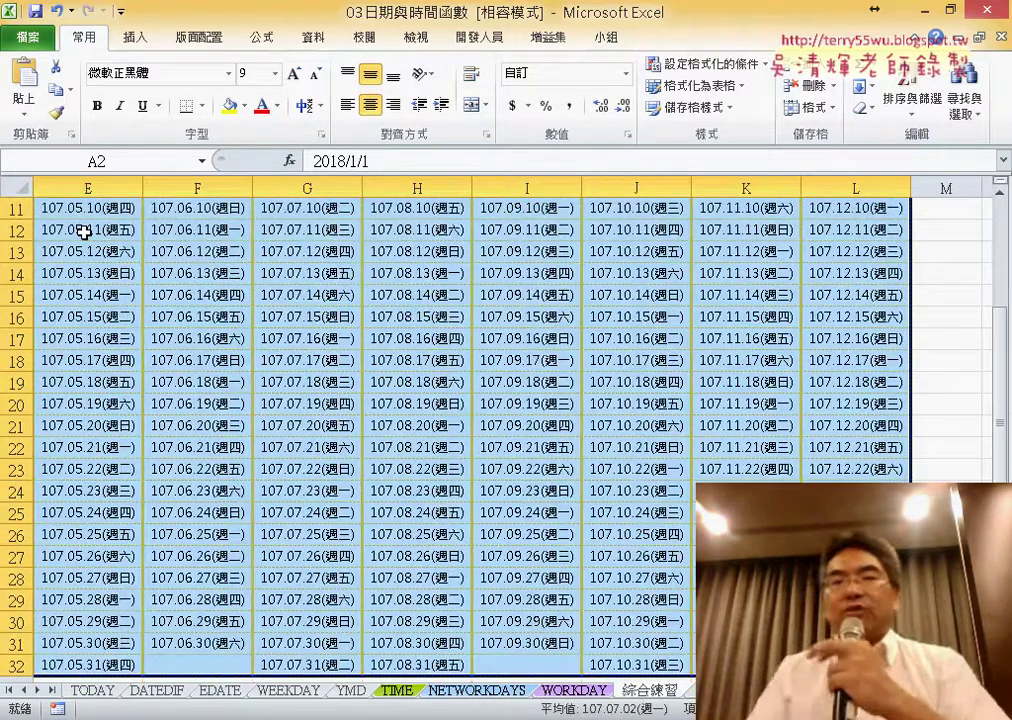
pyautogui.scroll(3, 85, 232)
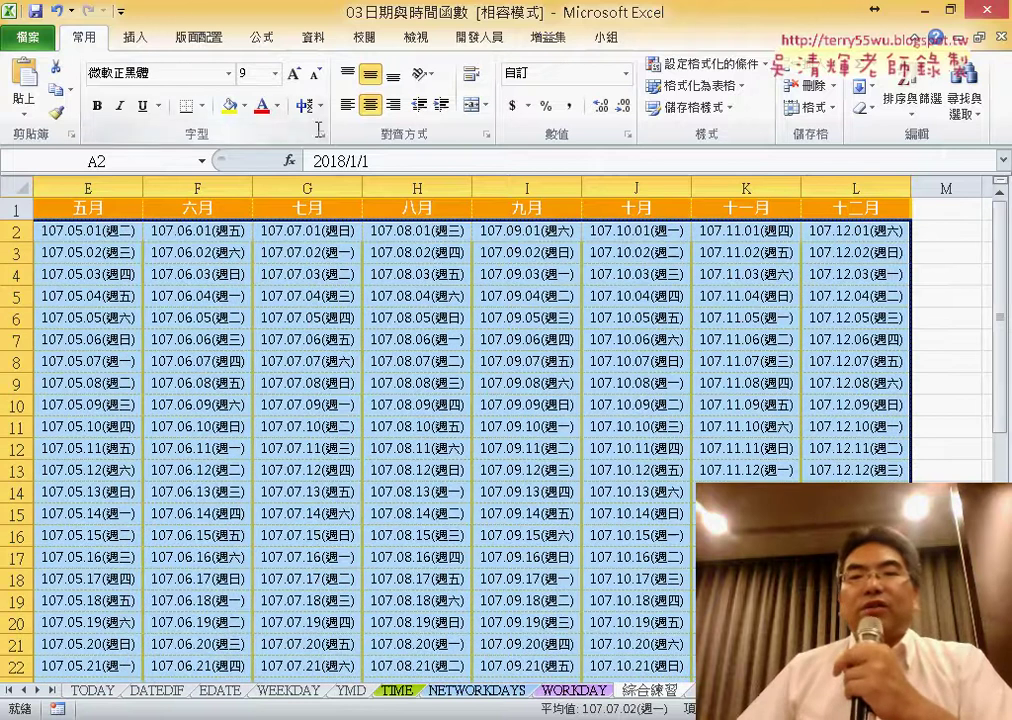
pyautogui.hotkey('ctrl', 'BackSpace')
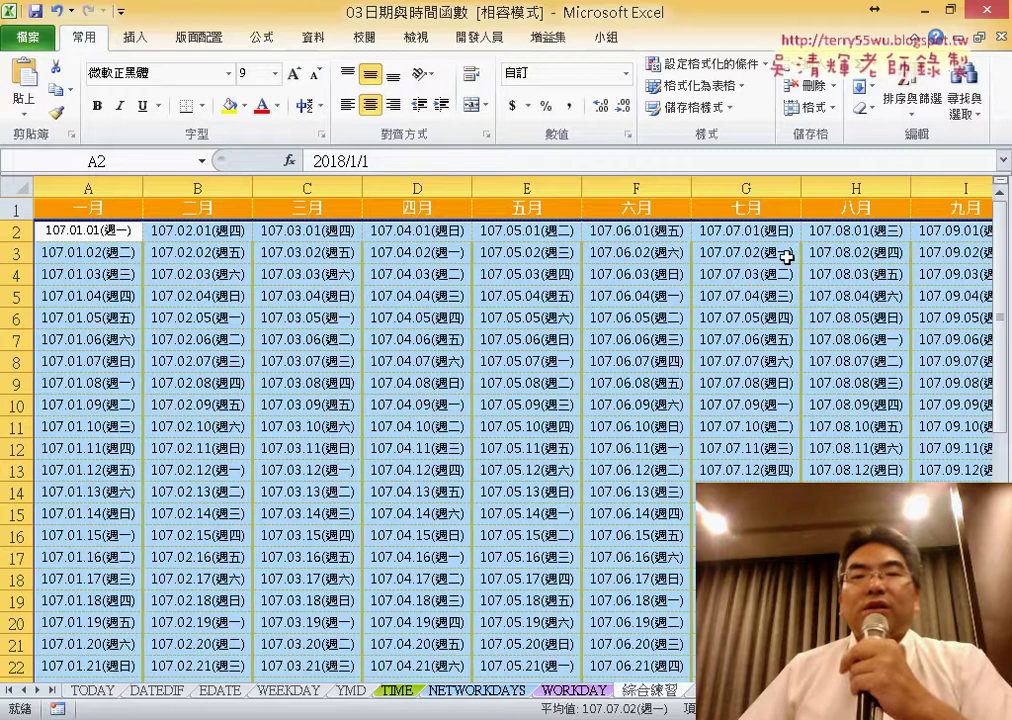
pyautogui.click(77, 231)
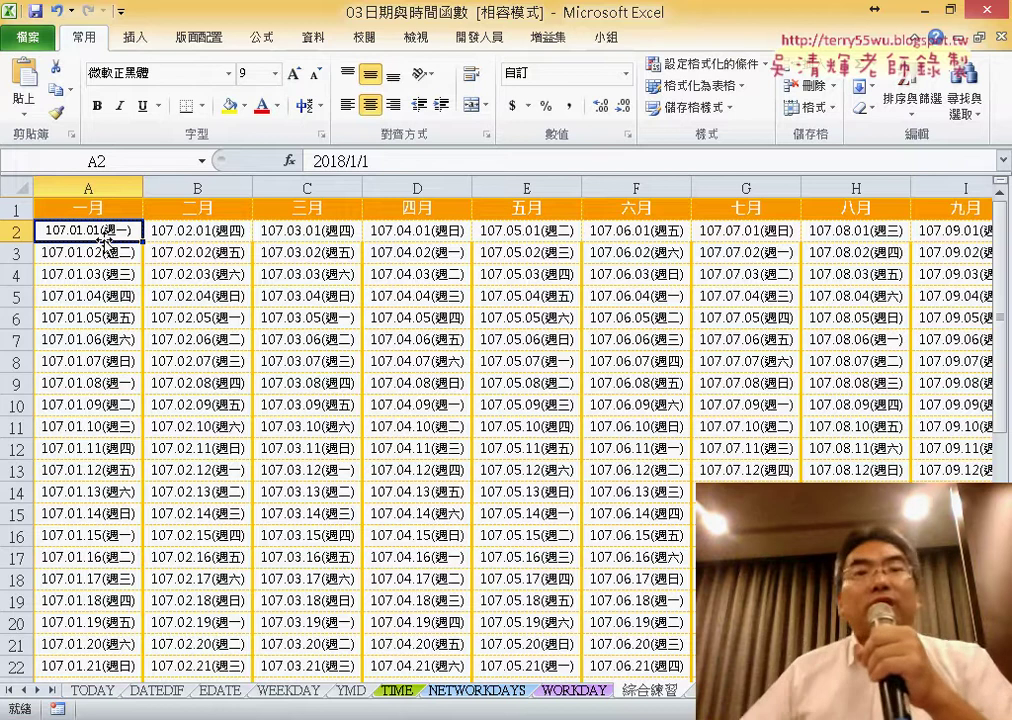
pyautogui.moveTo(93, 236)
pyautogui.mouseDown()
pyautogui.moveTo(1007, 246)
pyautogui.moveTo(391, 260)
pyautogui.moveTo(3, 165)
pyautogui.moveTo(40, 170)
pyautogui.mouseUp()
pyautogui.click(97, 229)
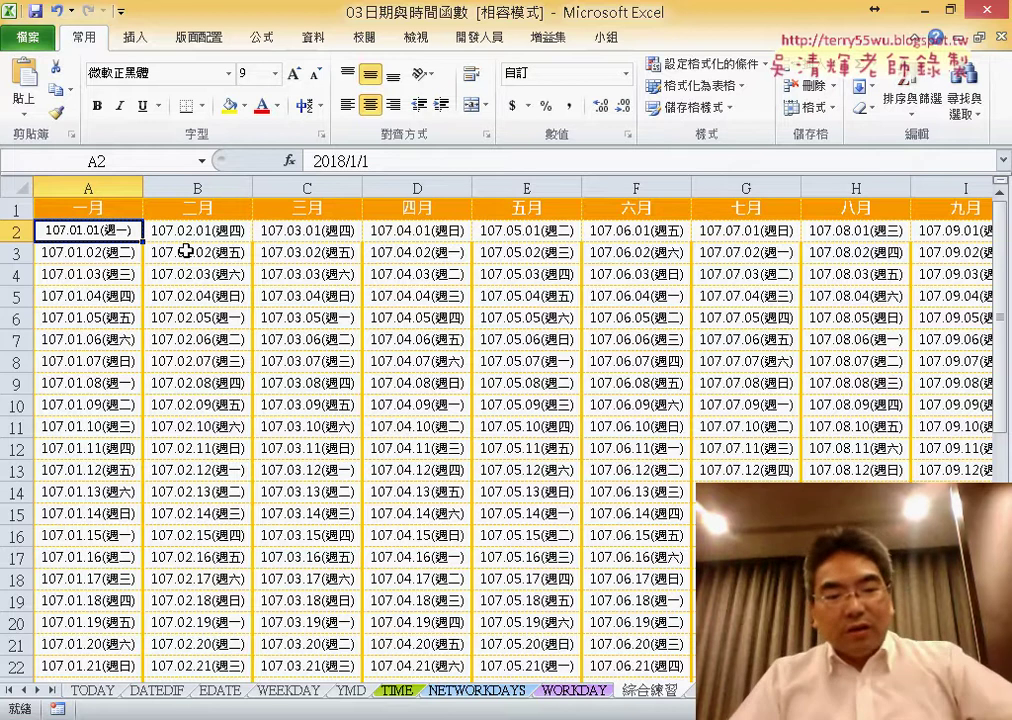
pyautogui.hotkey('ctrl', 'shift', 'Right')
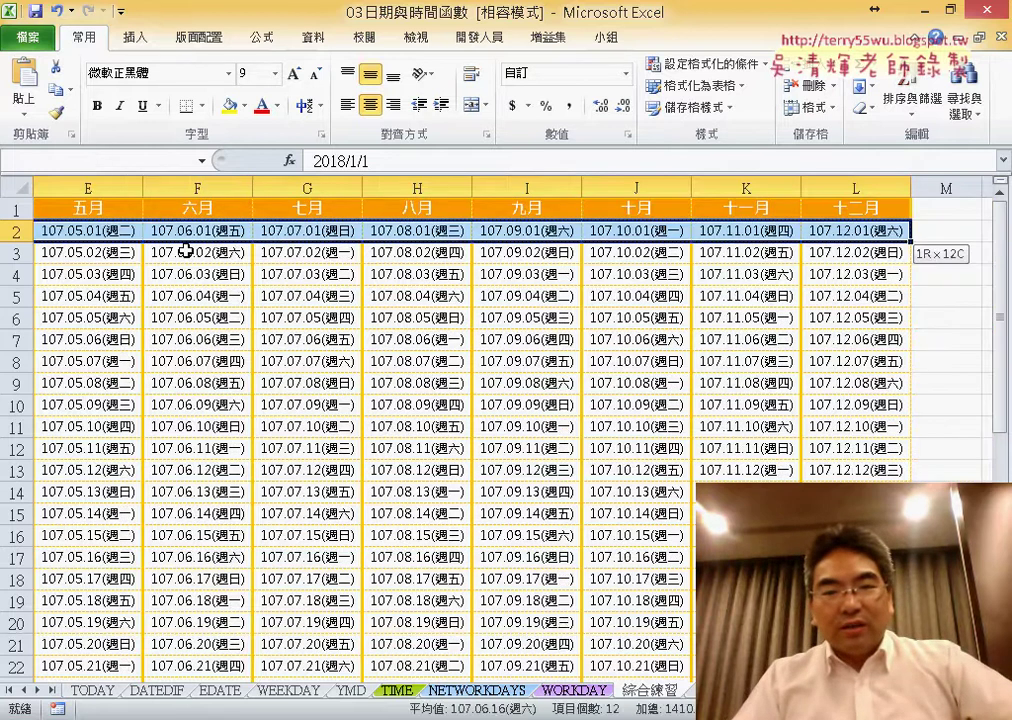
pyautogui.hotkey('ctrl', 'shift', 'Down')
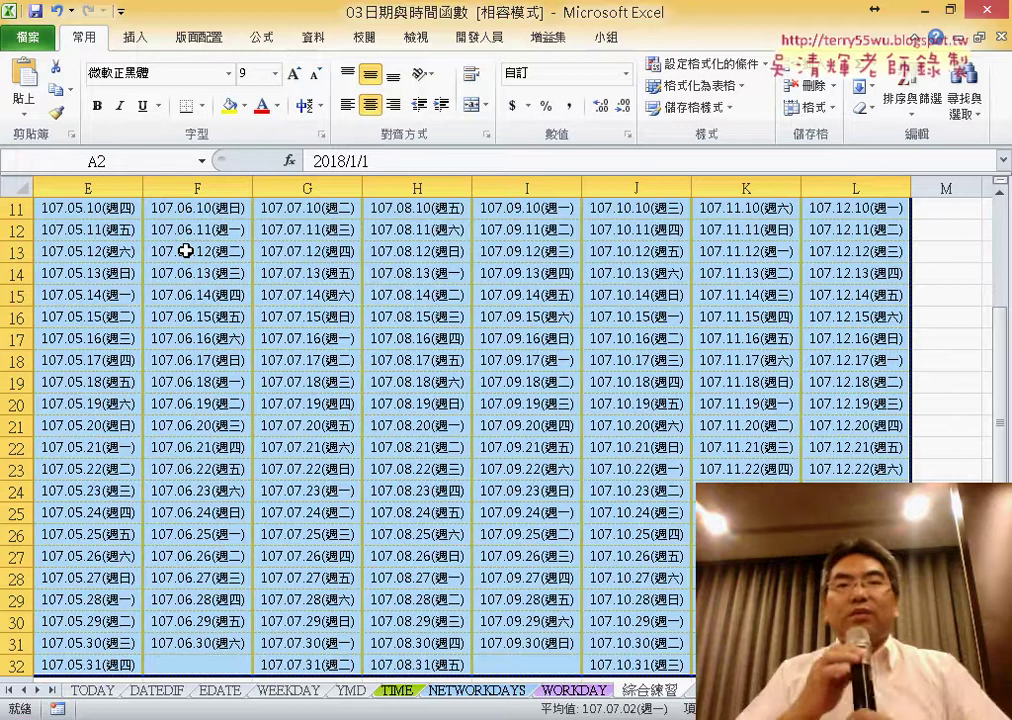
# - Open a New Formatting Rule from Conditional Formatting and preview each rule type
pyautogui.click(677, 73)
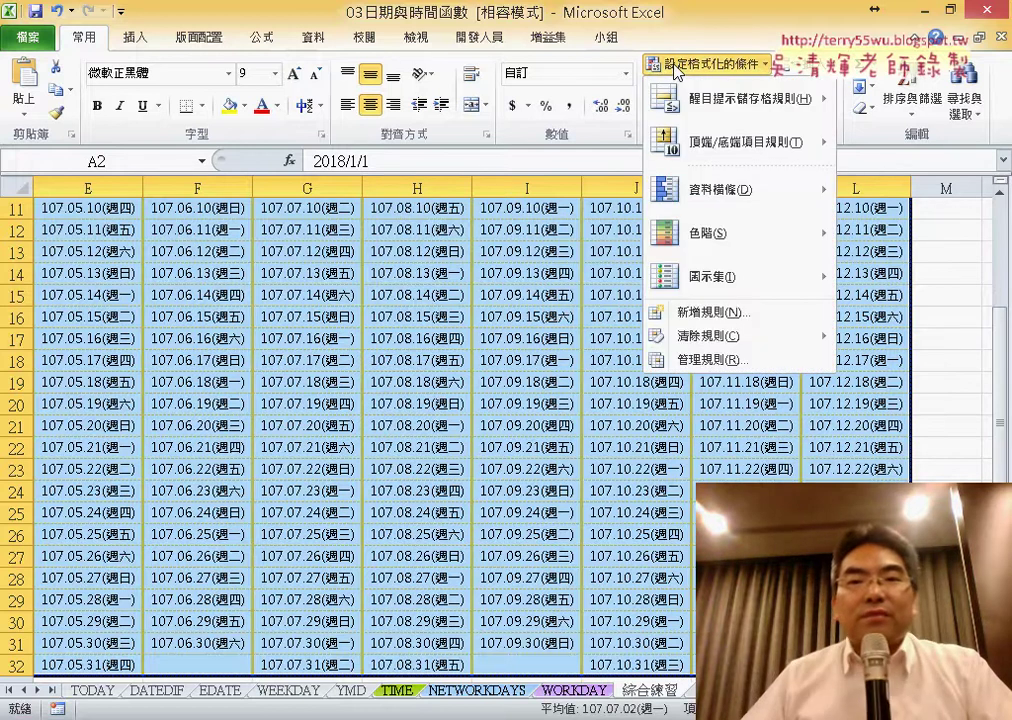
pyautogui.click(718, 322)
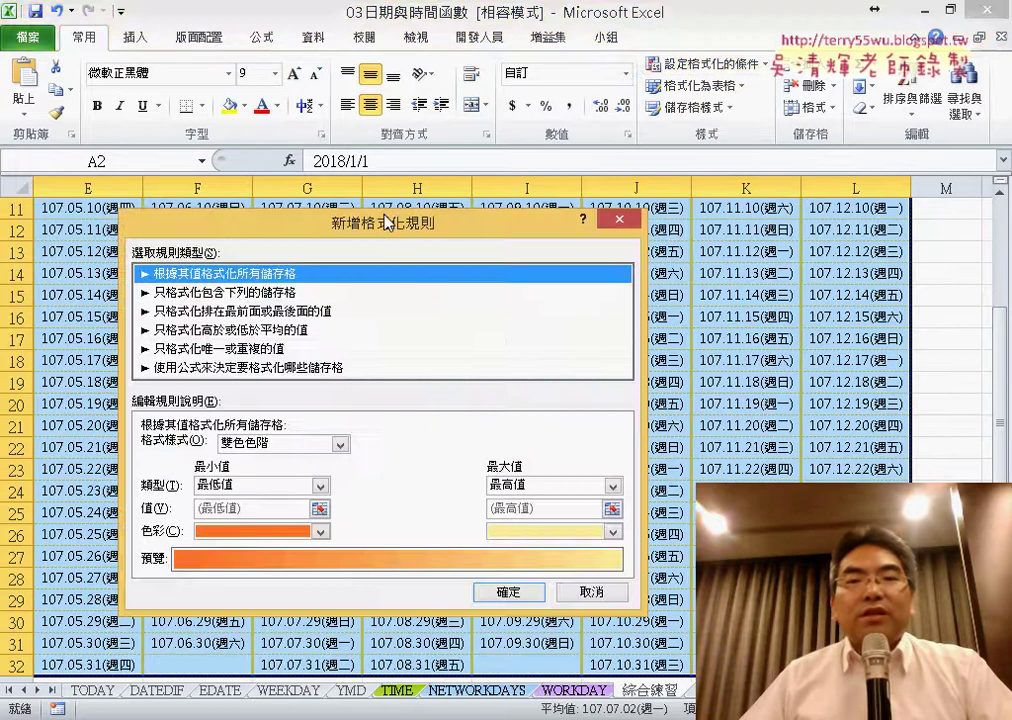
pyautogui.moveTo(383, 221); pyautogui.dragTo(485, 82)
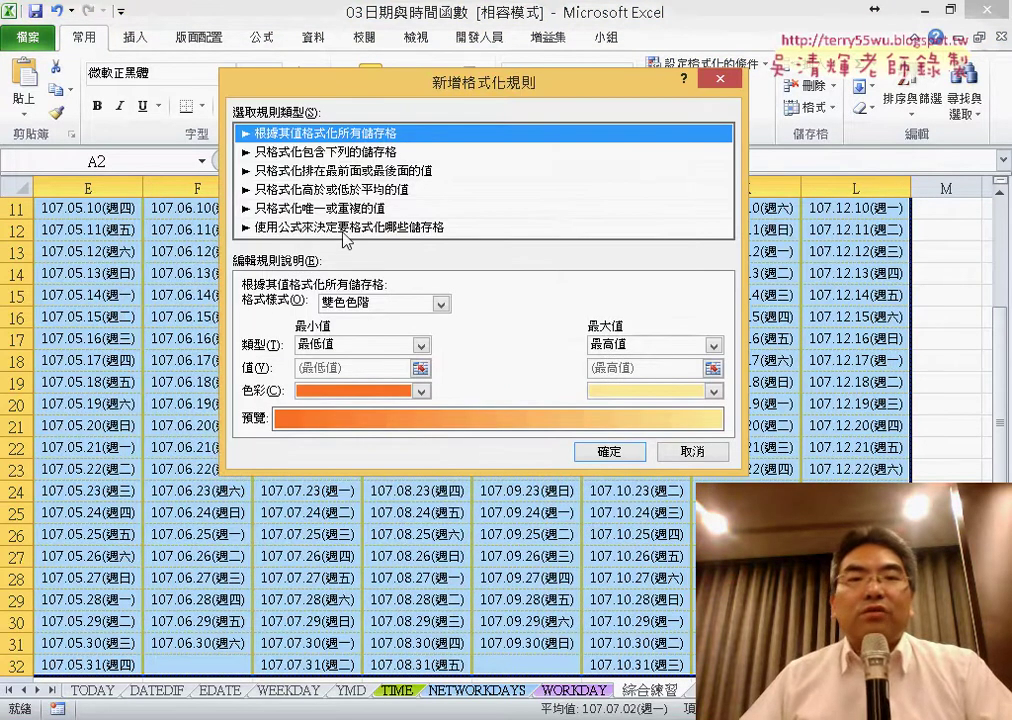
pyautogui.click(346, 152)
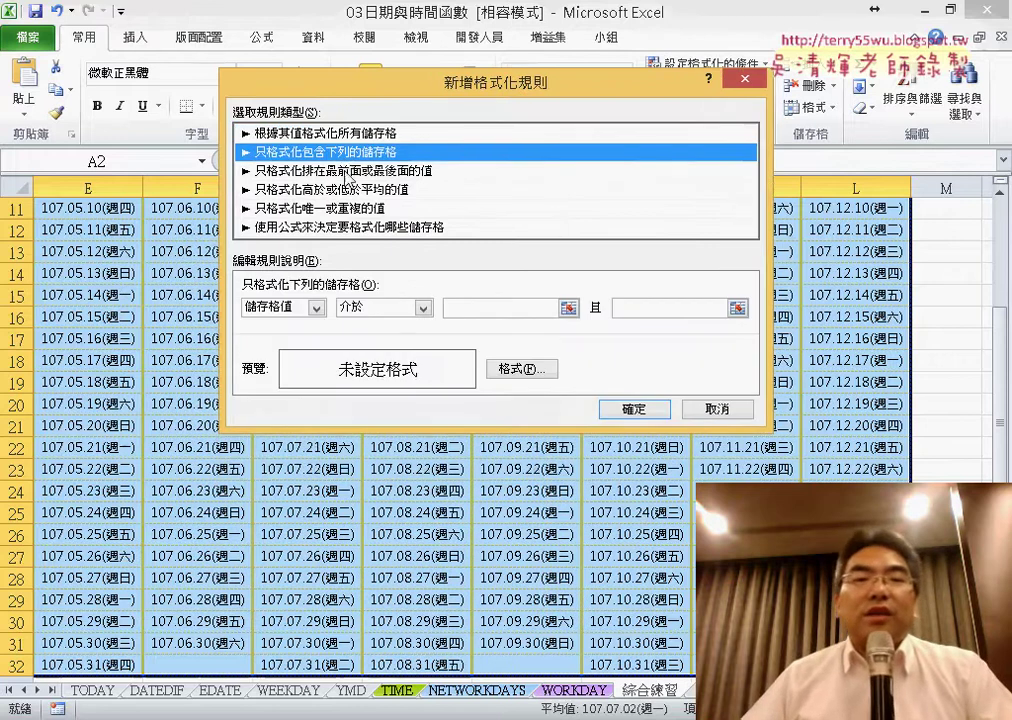
pyautogui.click(347, 172)
pyautogui.click(350, 190)
pyautogui.click(355, 209)
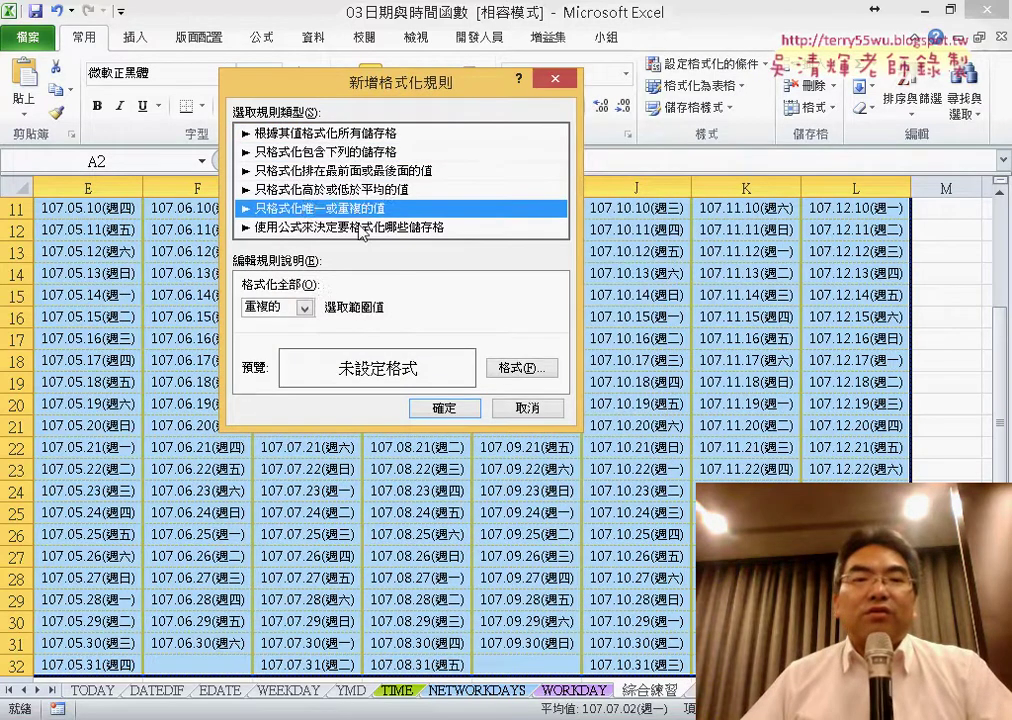
pyautogui.click(363, 228)
# - Cycle through the rule types again, ending on 'Use a formula to determine which cells to format'
pyautogui.click(377, 134)
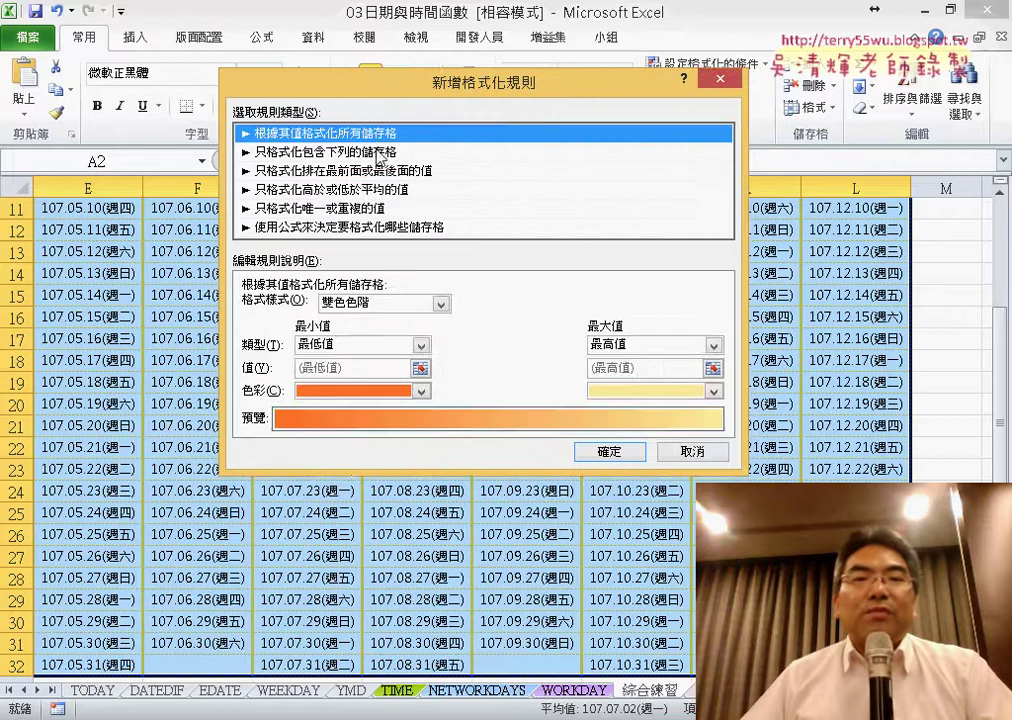
pyautogui.click(372, 171)
pyautogui.click(373, 190)
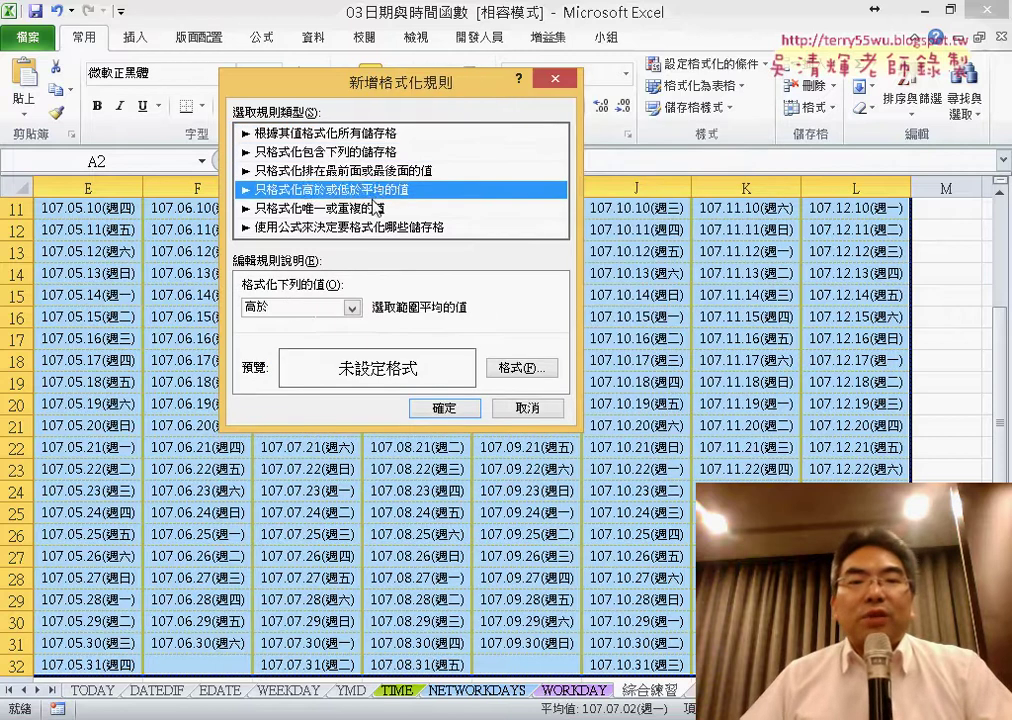
pyautogui.click(375, 208)
pyautogui.click(380, 228)
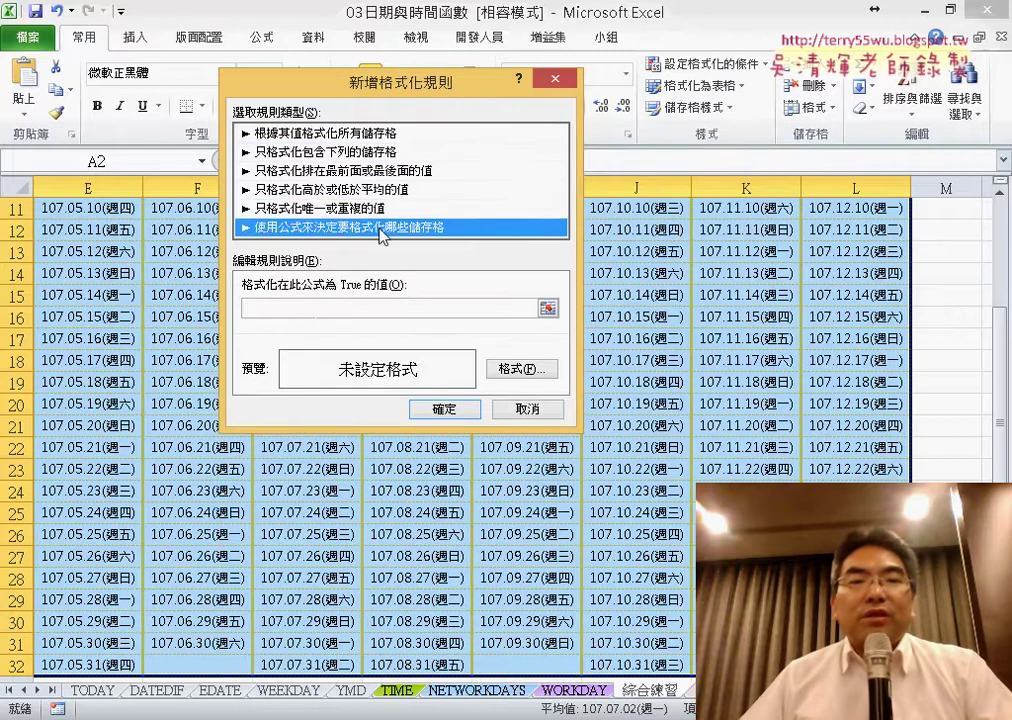
pyautogui.click(387, 134)
pyautogui.click(388, 153)
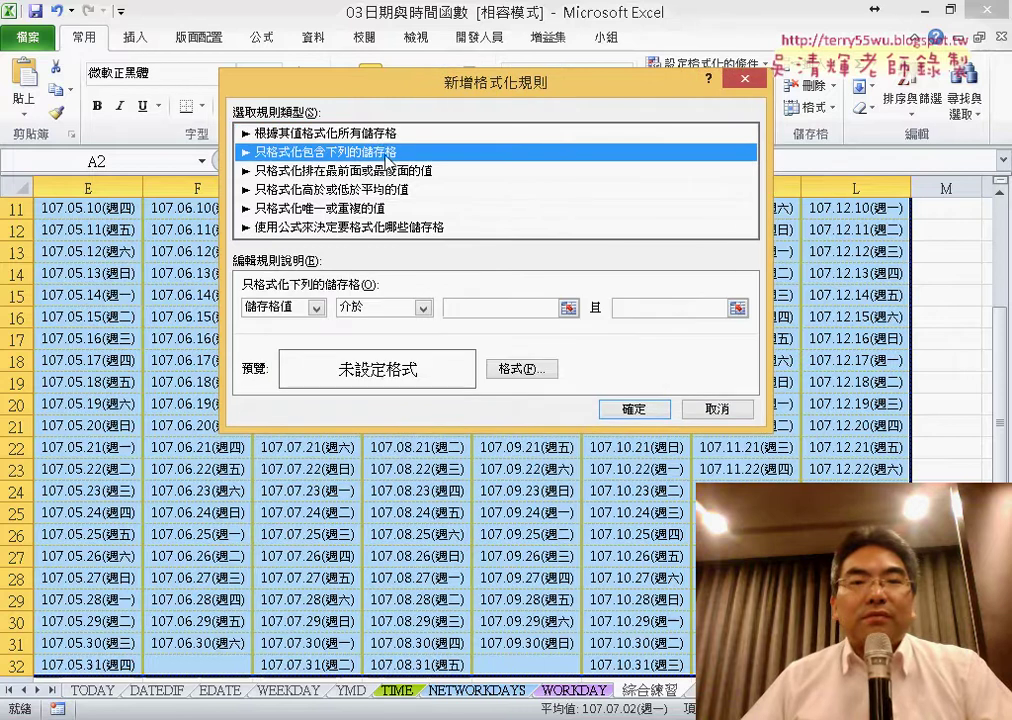
pyautogui.click(389, 172)
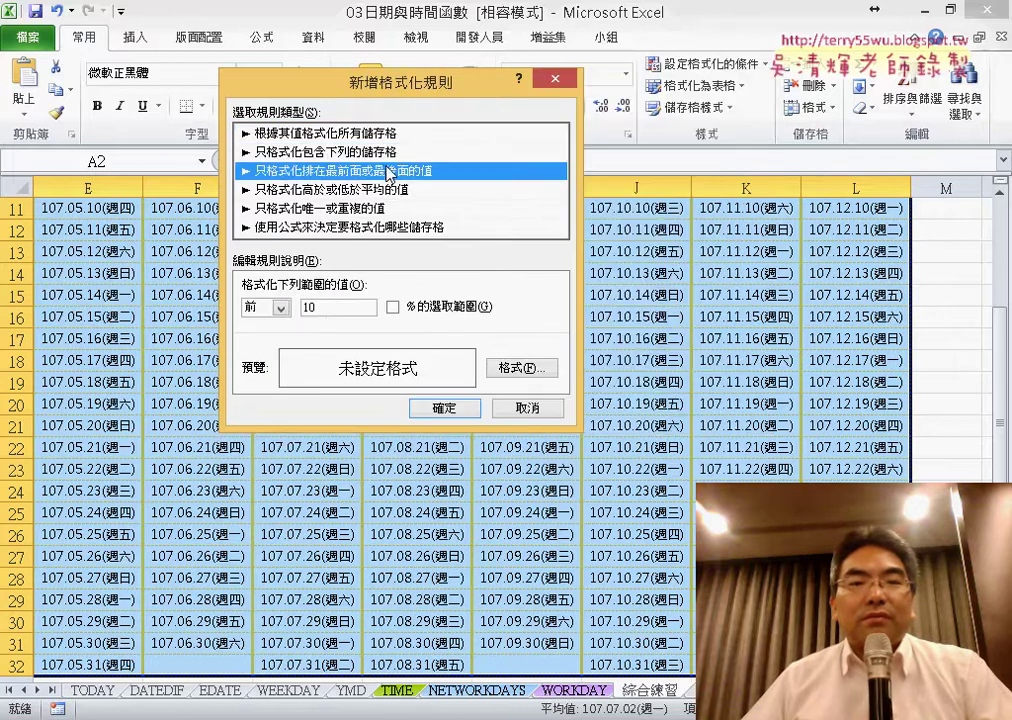
pyautogui.click(391, 189)
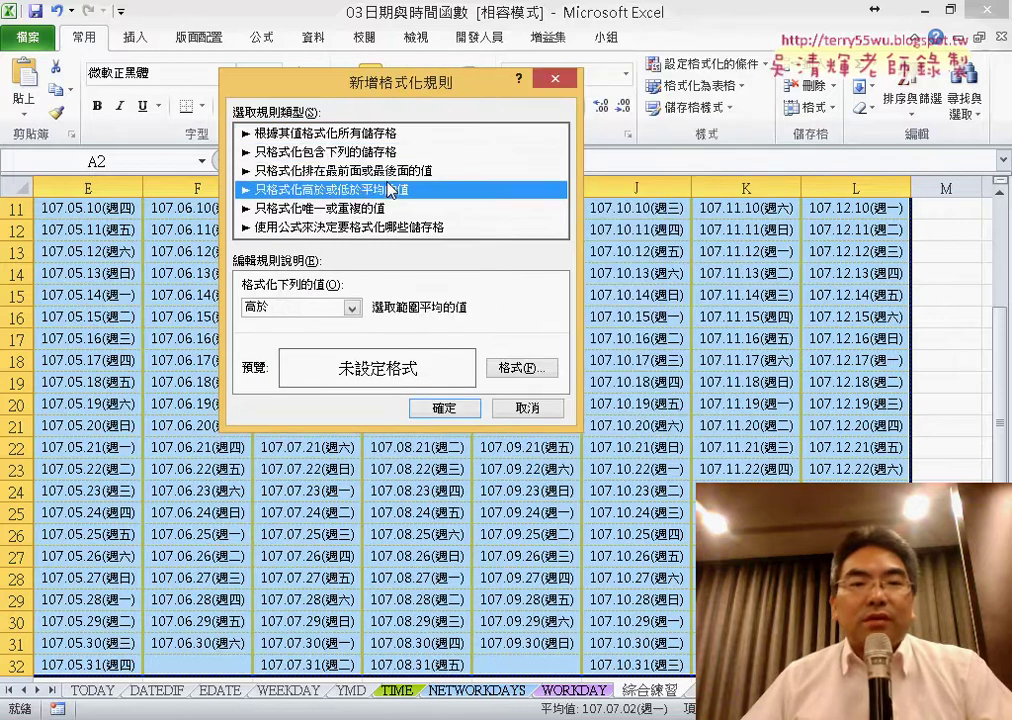
pyautogui.click(341, 211)
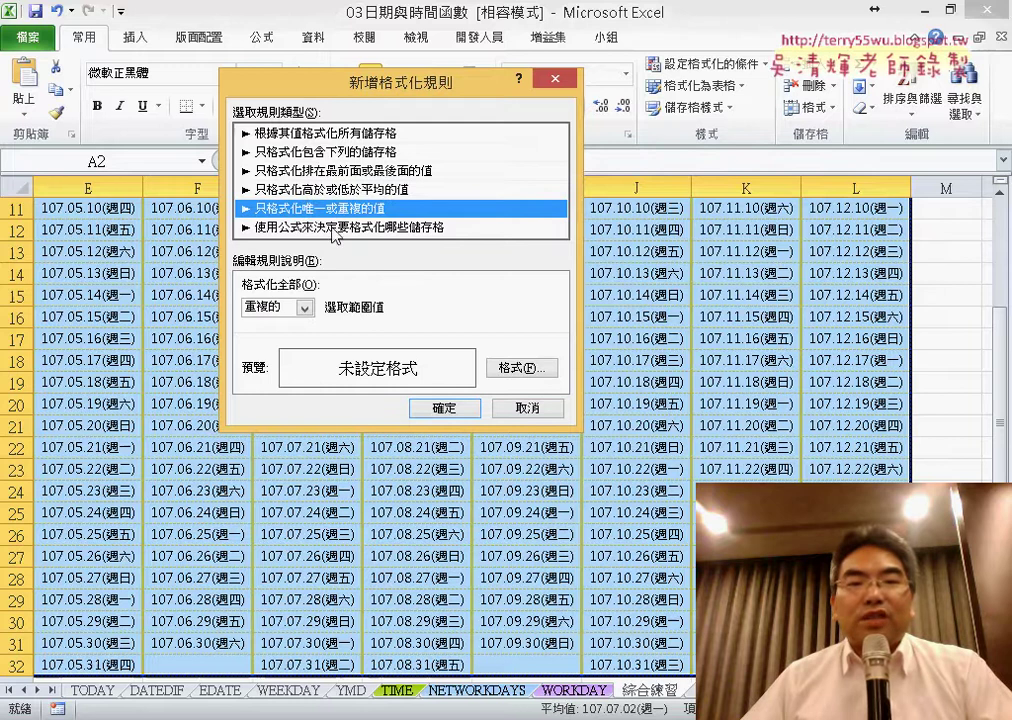
pyautogui.click(330, 228)
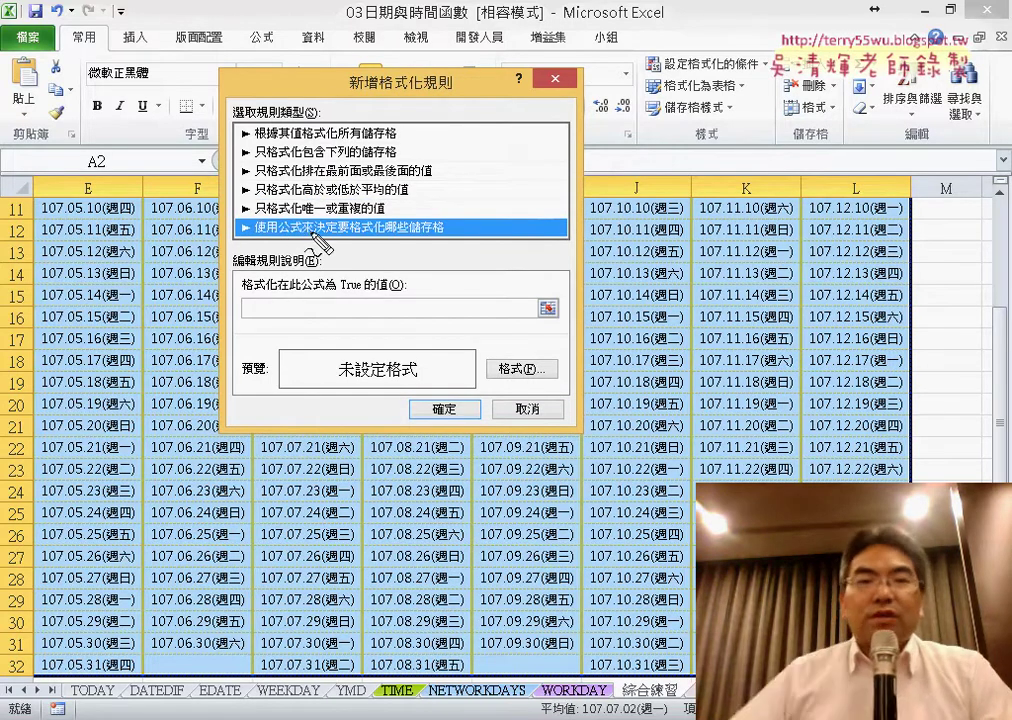
# - Circle the formula rule type and formula box, then cancel without adding a rule
pyautogui.moveTo(300, 213); pyautogui.dragTo(310, 250)
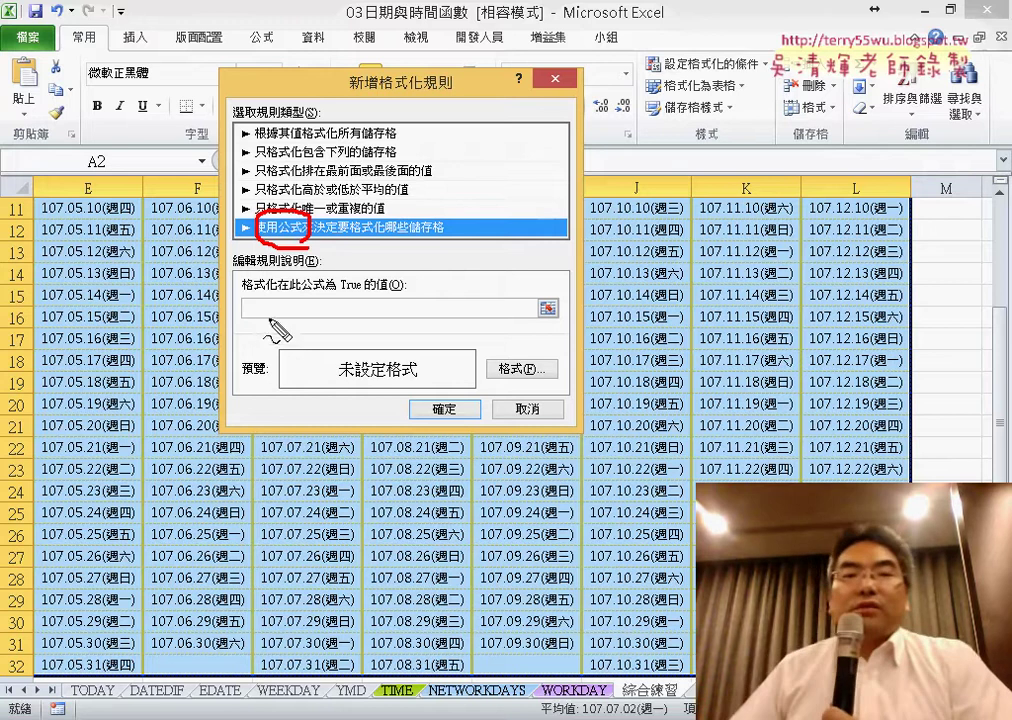
pyautogui.moveTo(262, 318); pyautogui.dragTo(322, 326)
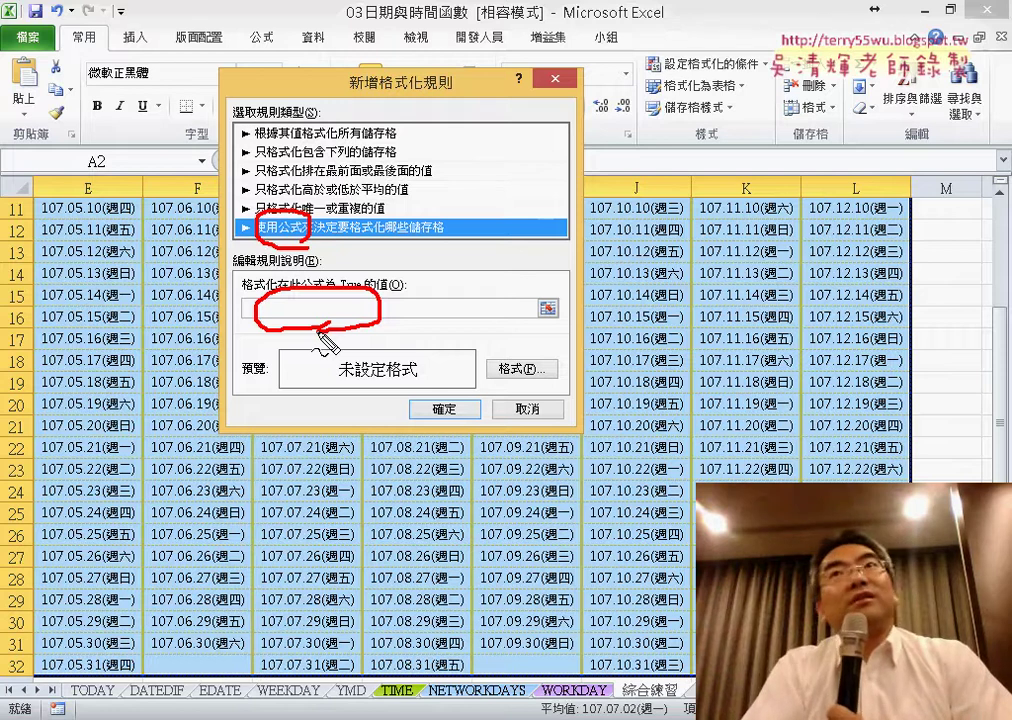
pyautogui.press('Escape')
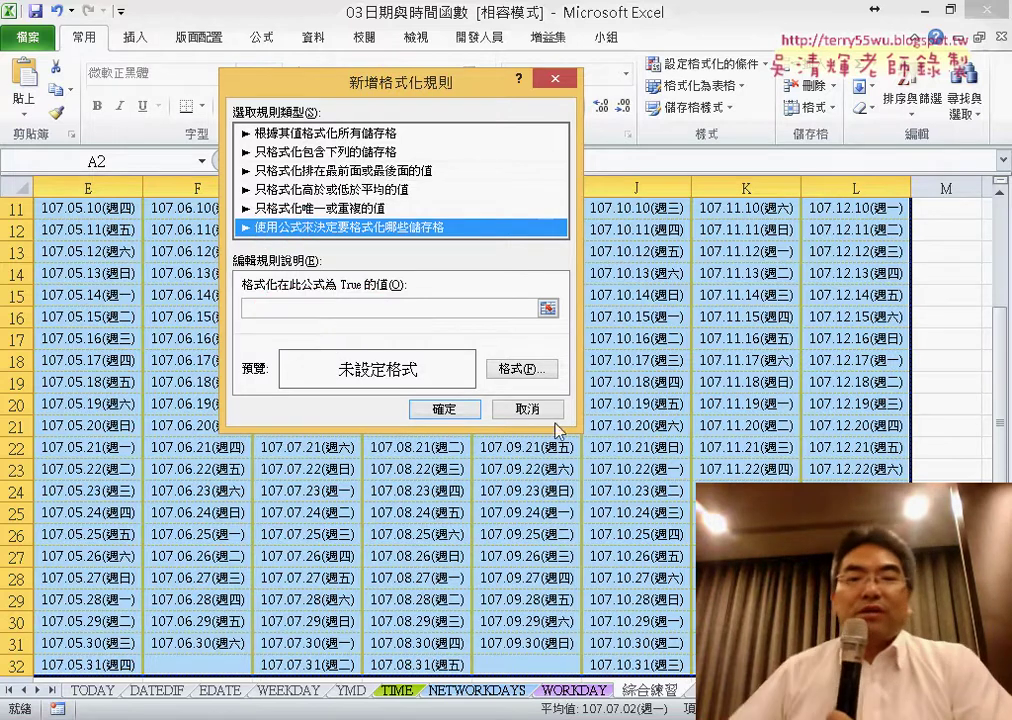
pyautogui.click(537, 412)
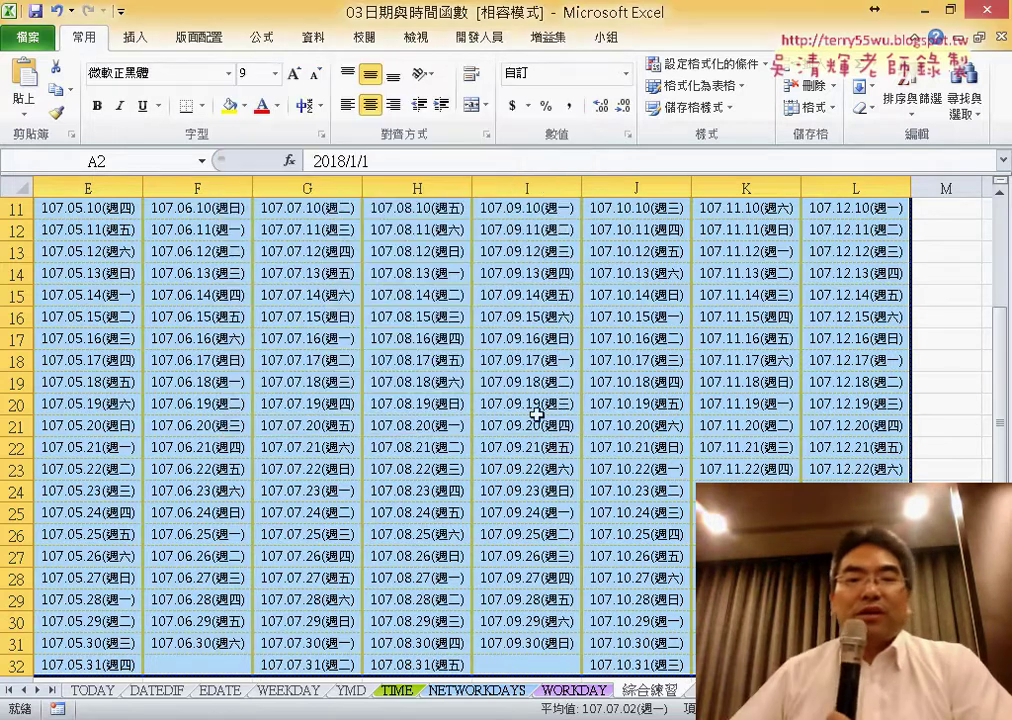
# - Switch to the WEEKDAY sheet and select cells A3, D3 and C3 in turn
pyautogui.click(295, 691)
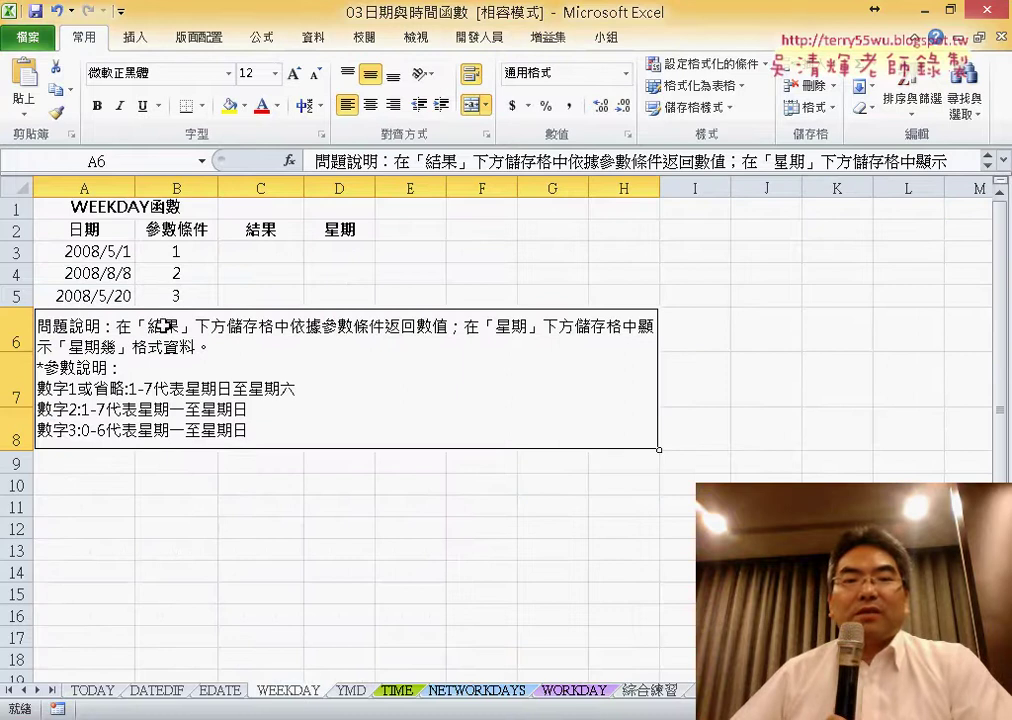
pyautogui.click(100, 254)
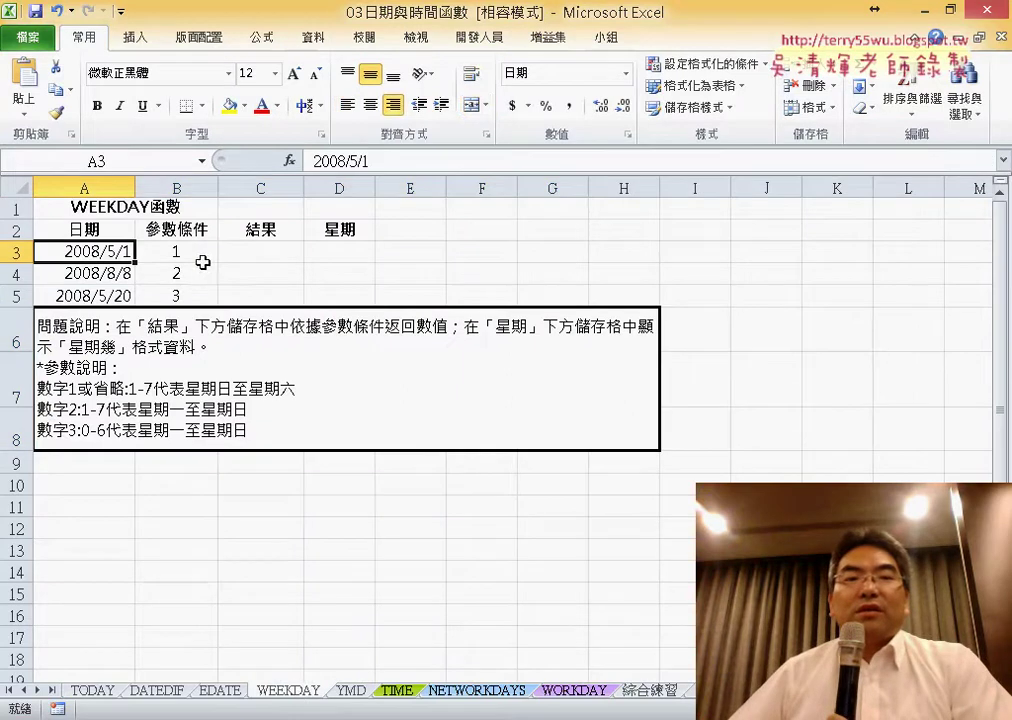
pyautogui.click(348, 254)
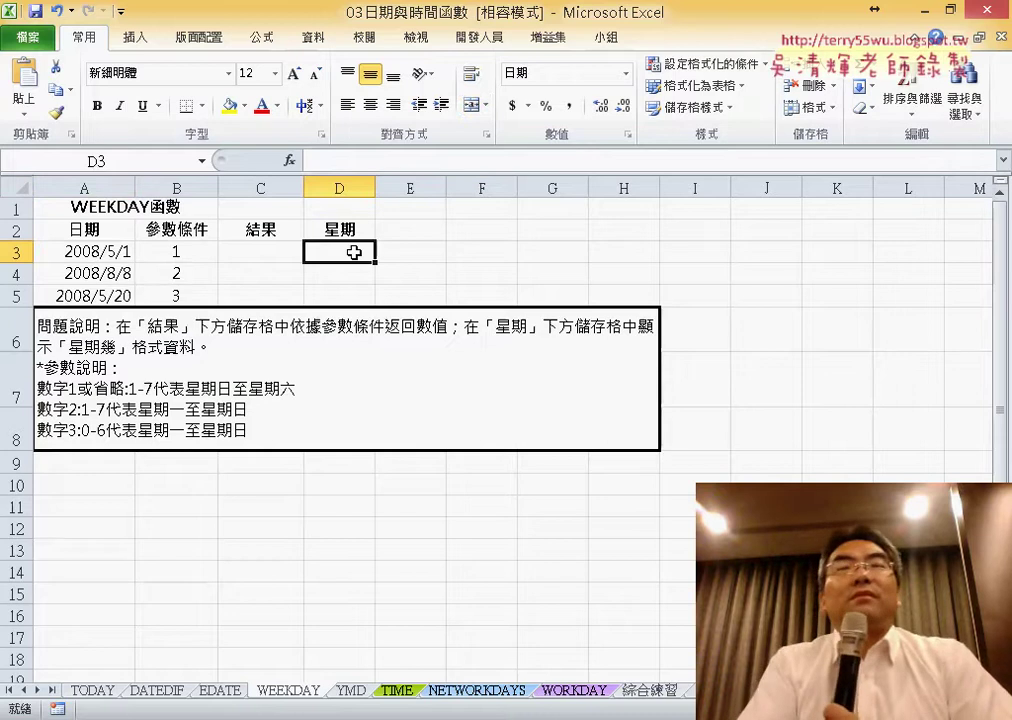
pyautogui.click(272, 253)
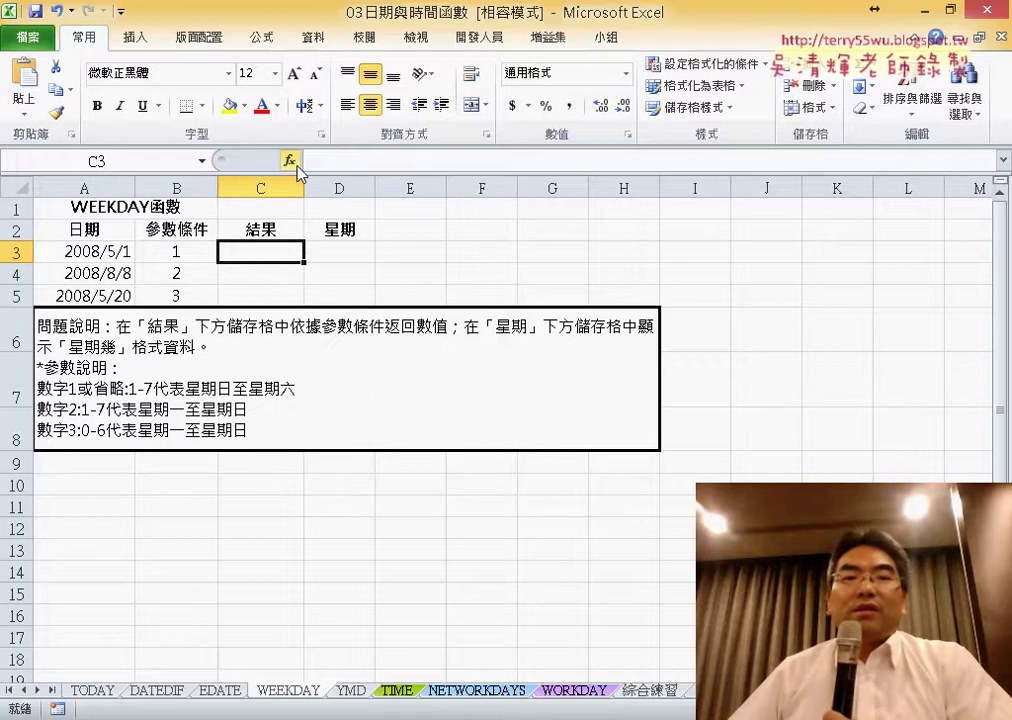
# - Insert =WEEKDAY(A3) into C3 from the Date & Time functions, returning 5
pyautogui.click(292, 162)
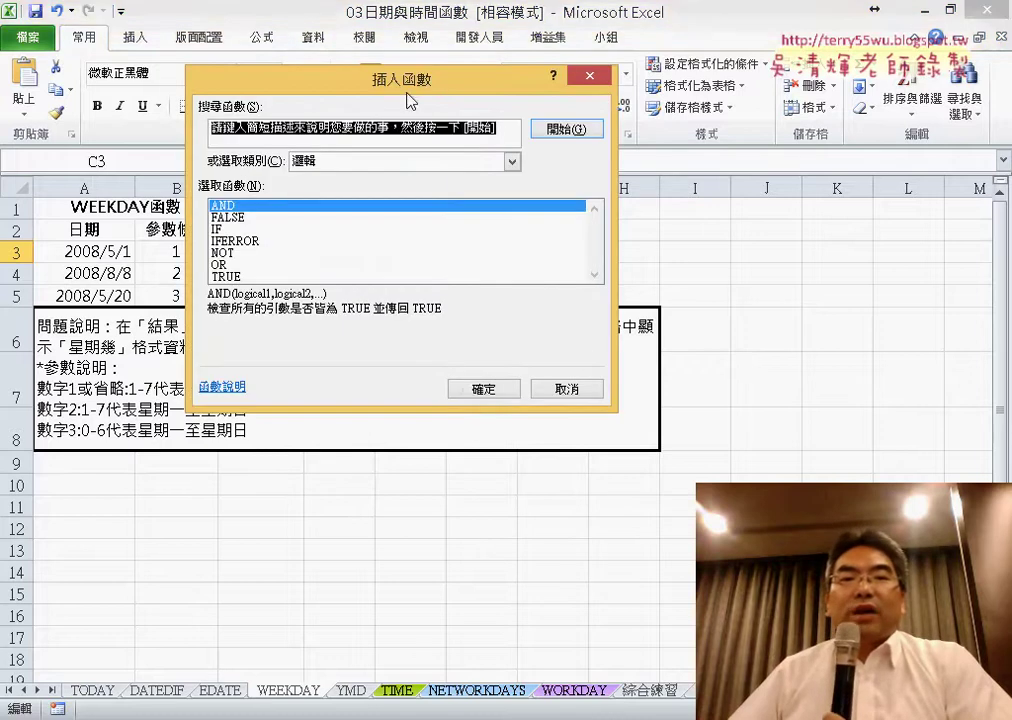
pyautogui.moveTo(410, 100); pyautogui.dragTo(680, 127)
pyautogui.click(677, 195)
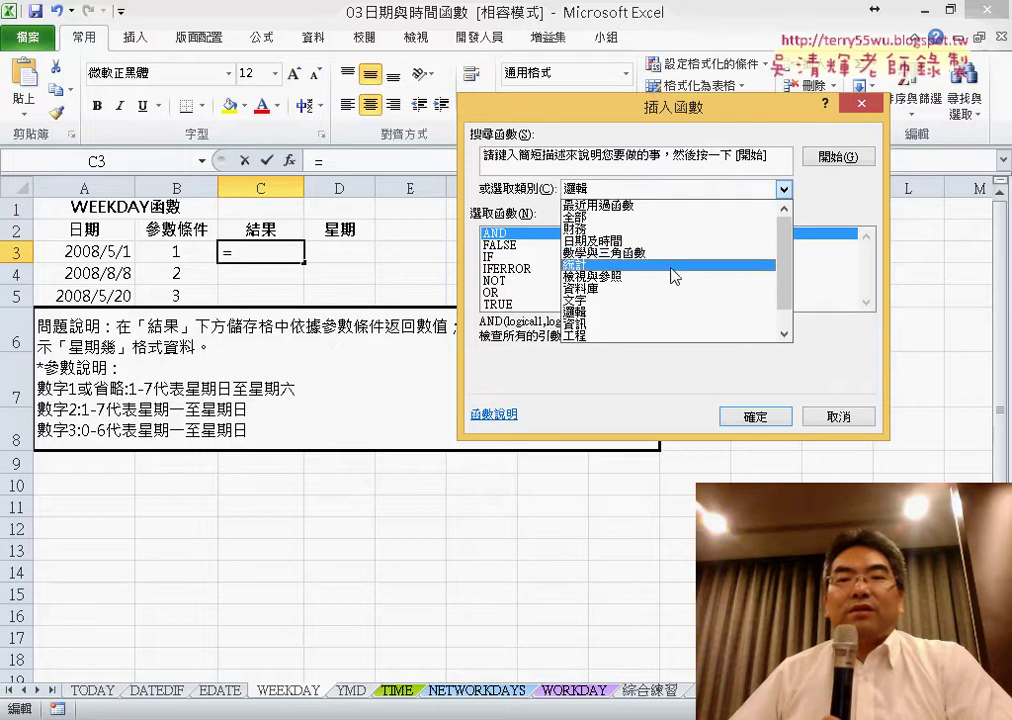
pyautogui.click(640, 241)
pyautogui.moveTo(872, 253); pyautogui.dragTo(872, 287)
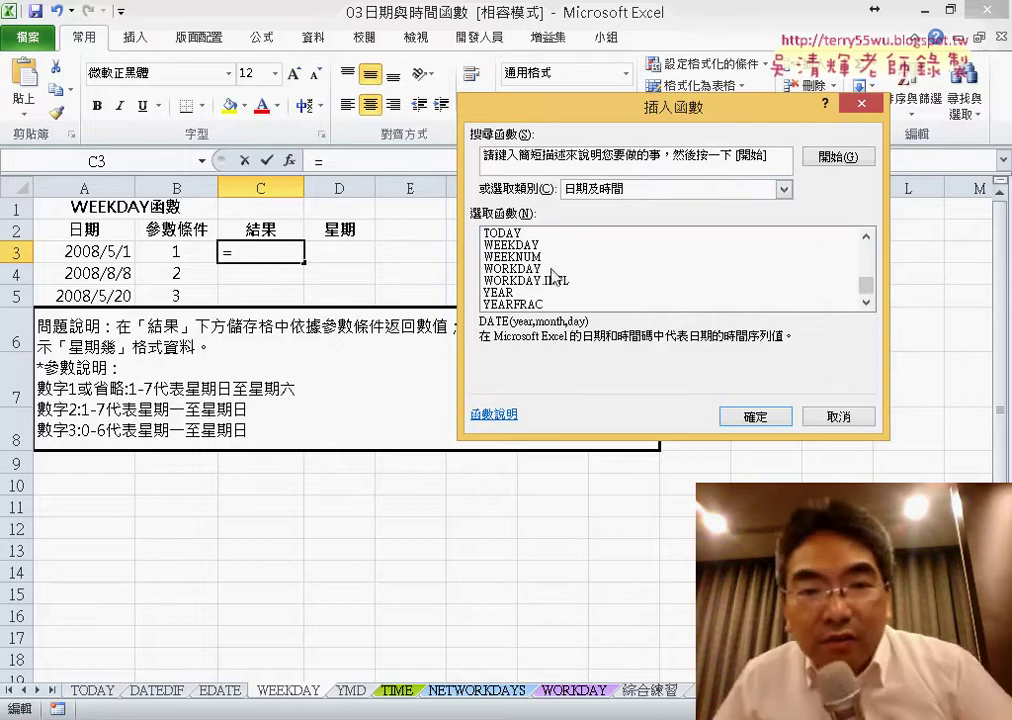
pyautogui.click(540, 245)
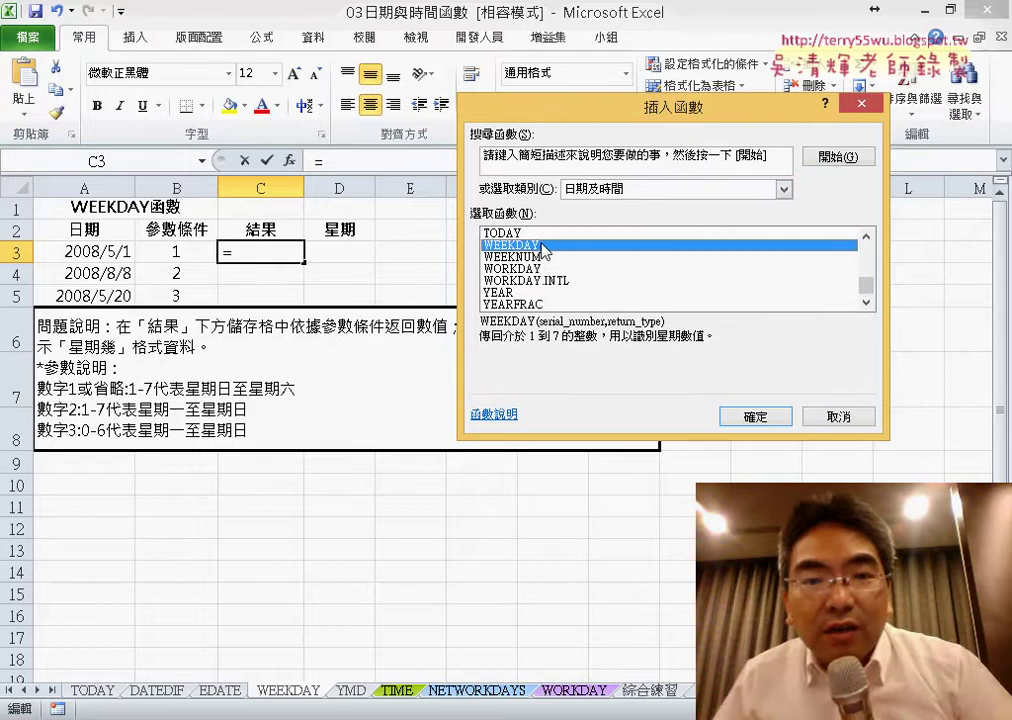
pyautogui.click(766, 417)
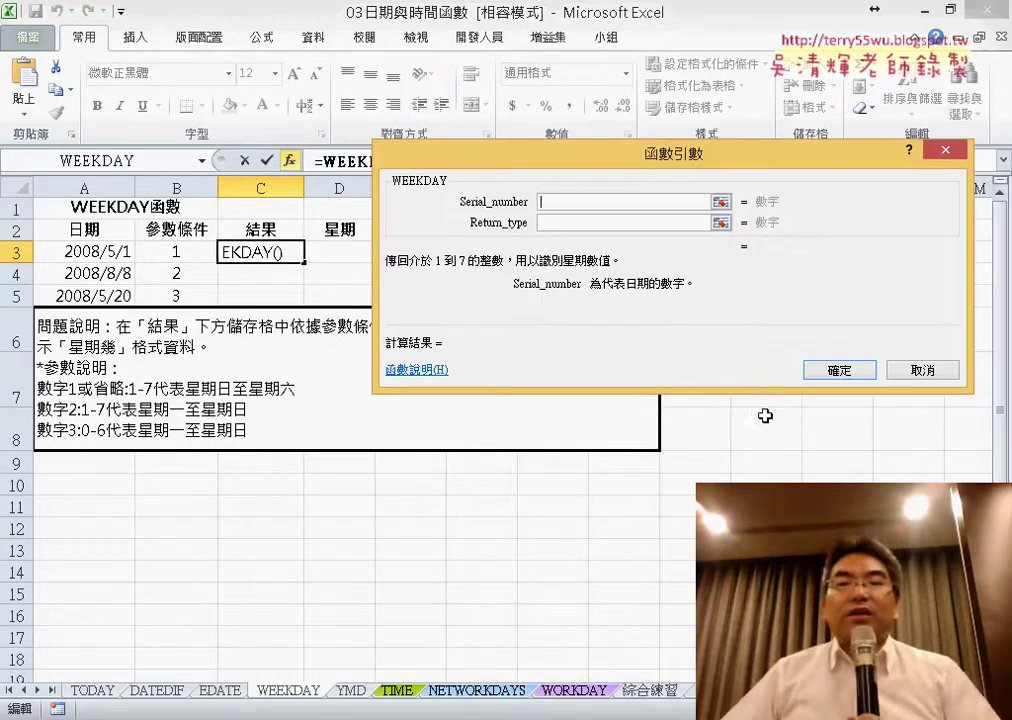
pyautogui.click(95, 252)
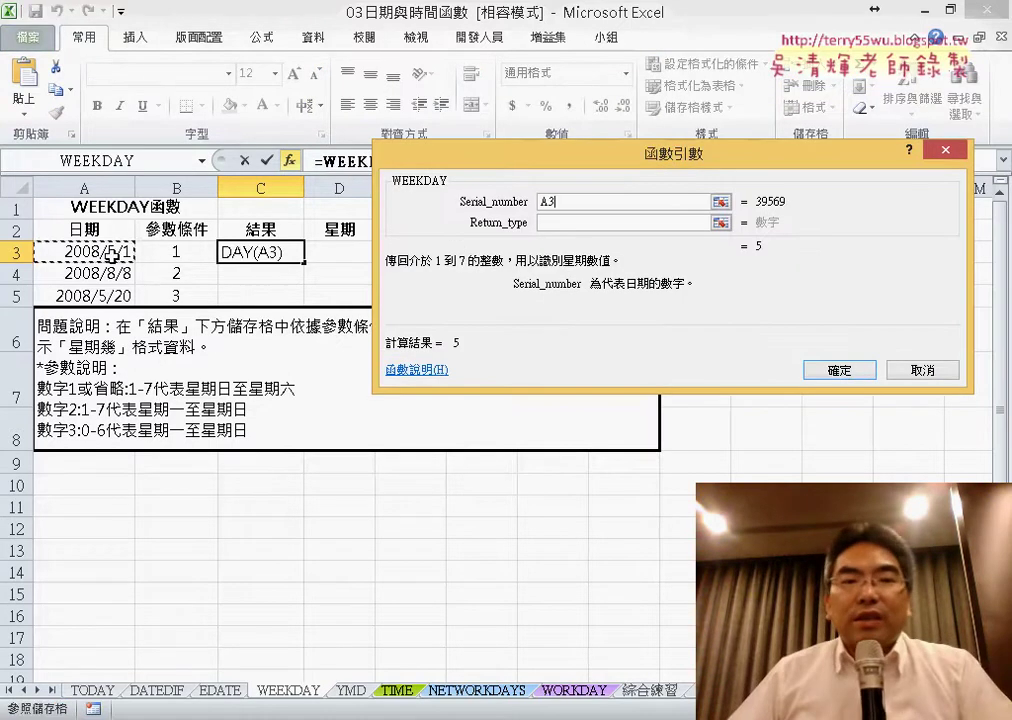
pyautogui.click(840, 372)
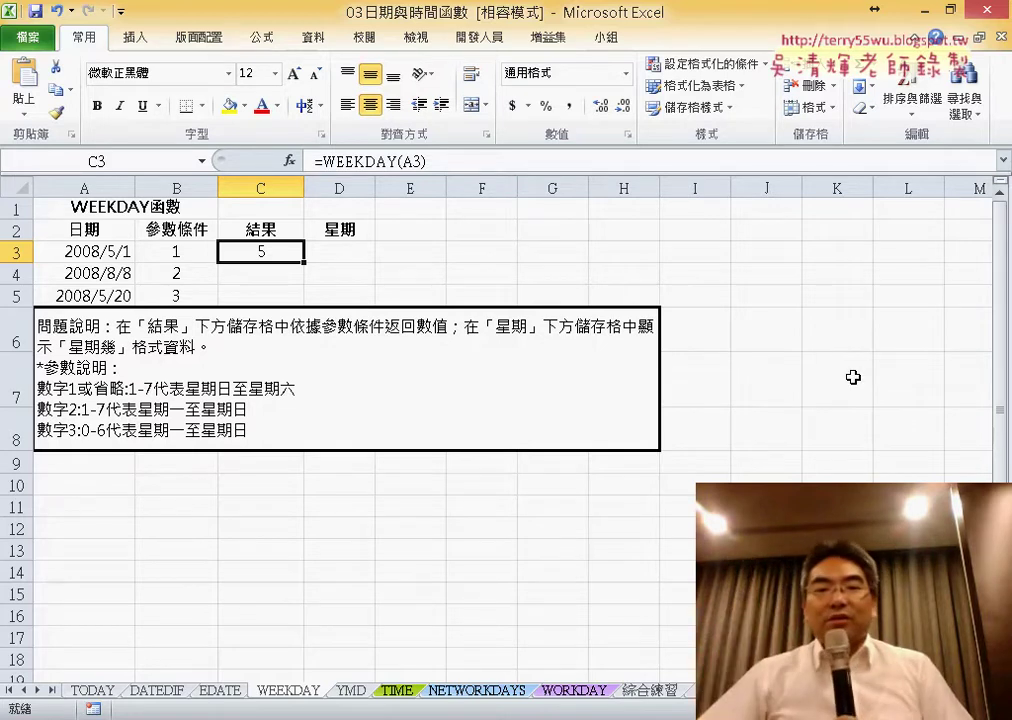
# - On the 綜合練習 sheet, start a new formula-based conditional formatting rule
pyautogui.click(657, 692)
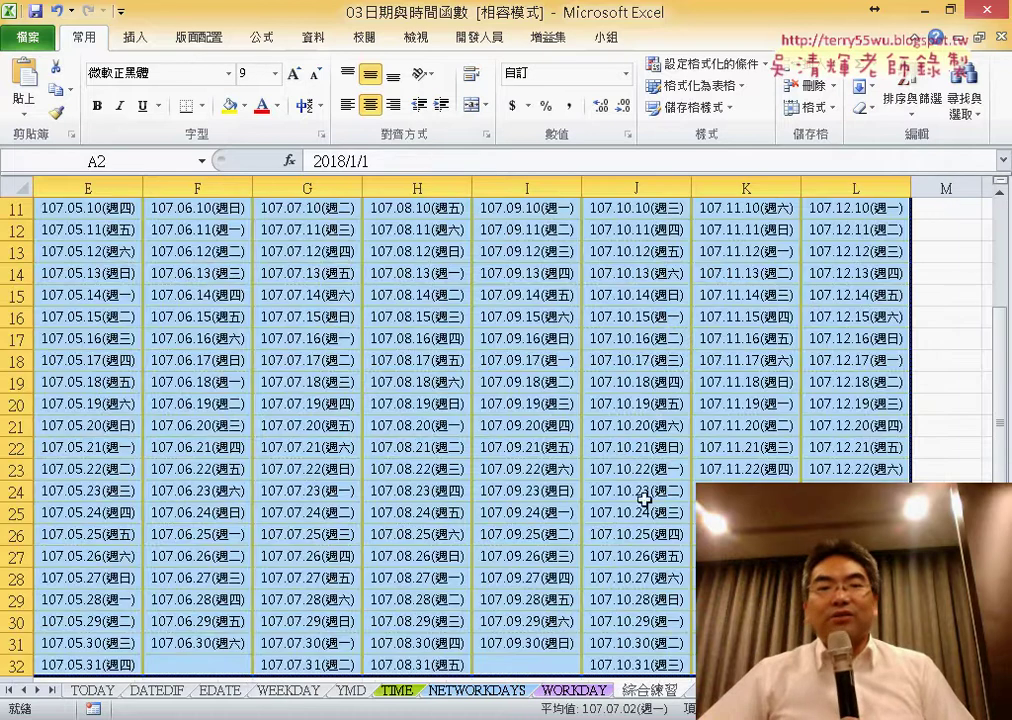
pyautogui.click(705, 63)
pyautogui.click(718, 314)
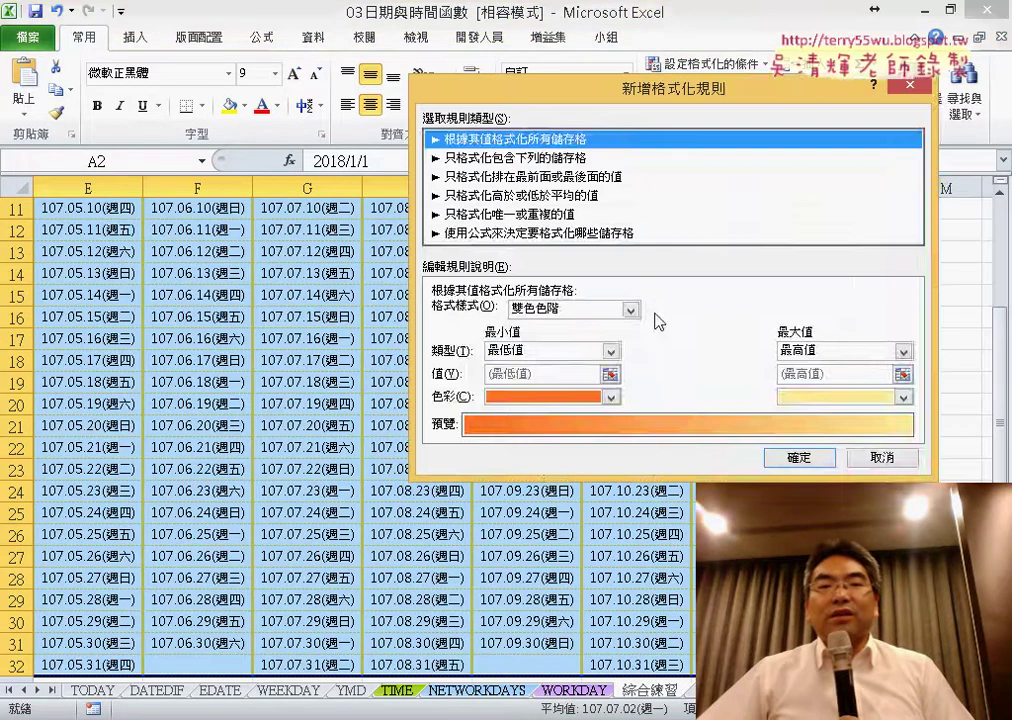
pyautogui.click(500, 235)
pyautogui.click(487, 314)
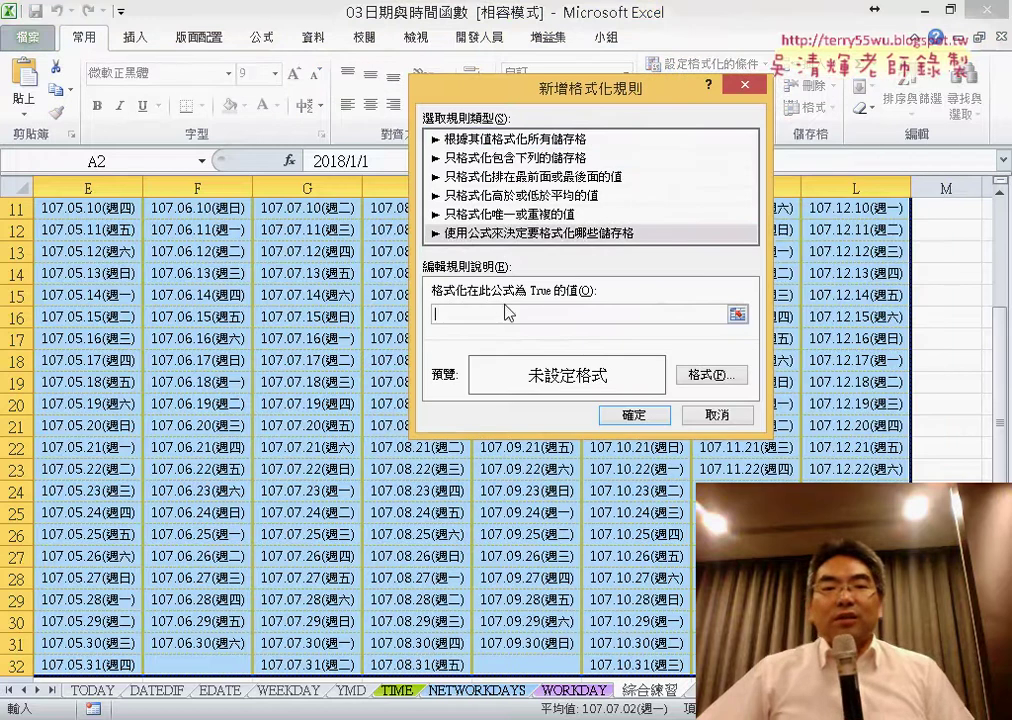
# - Enter the rule formula =weekday(A2)=1 to pick out Sundays
pyautogui.write('=')
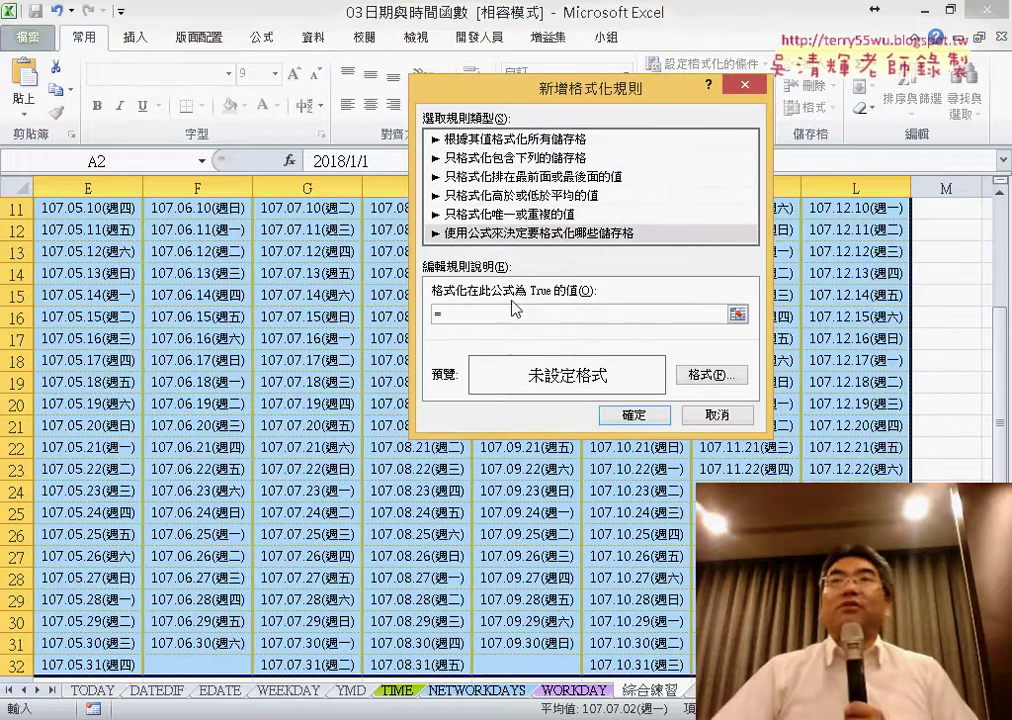
pyautogui.write('w')
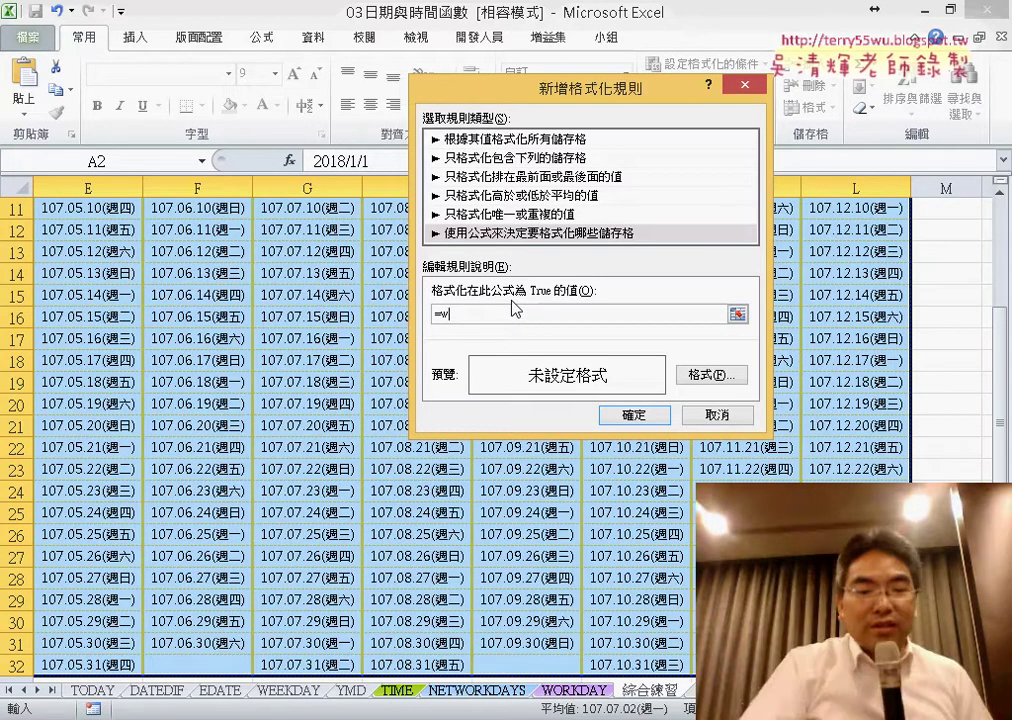
pyautogui.write('ee')
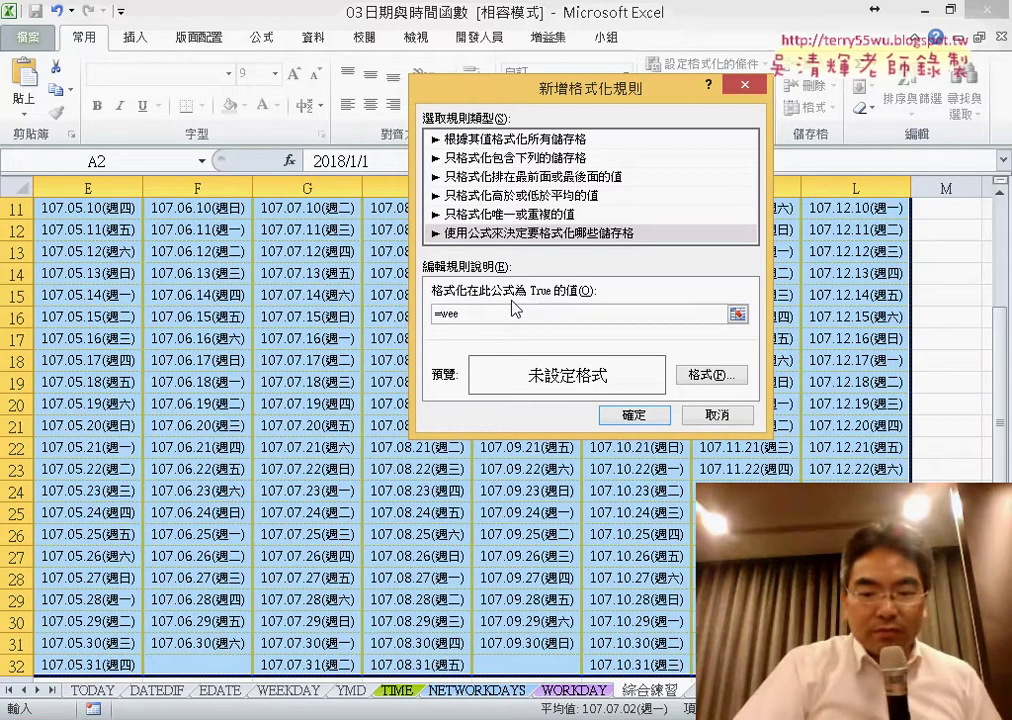
pyautogui.write('kday')
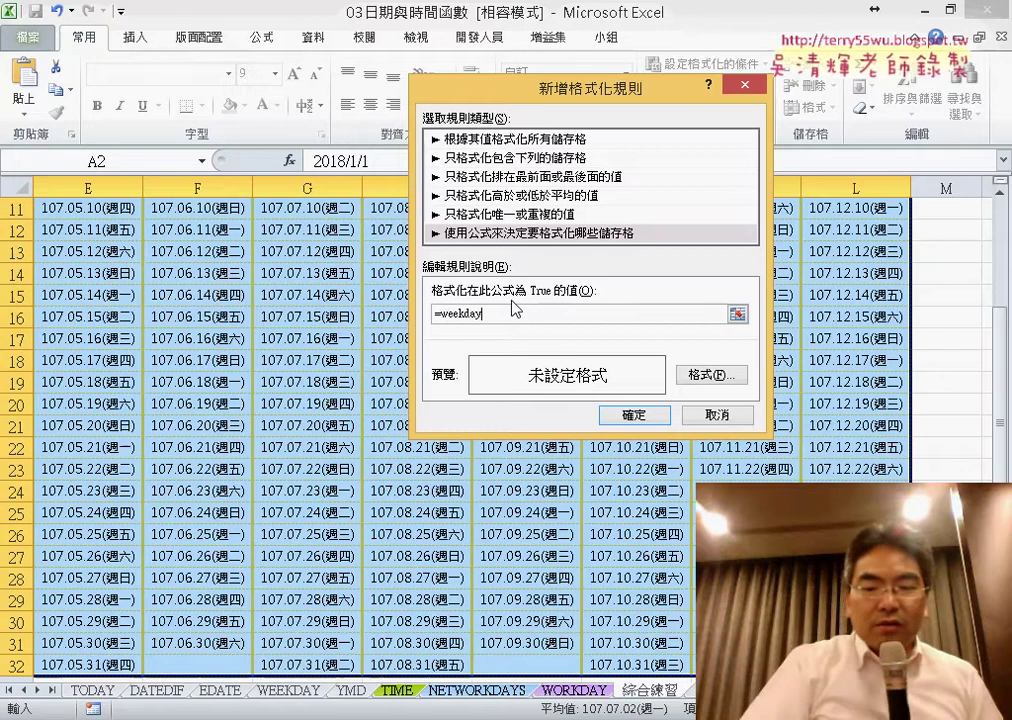
pyautogui.write('(')
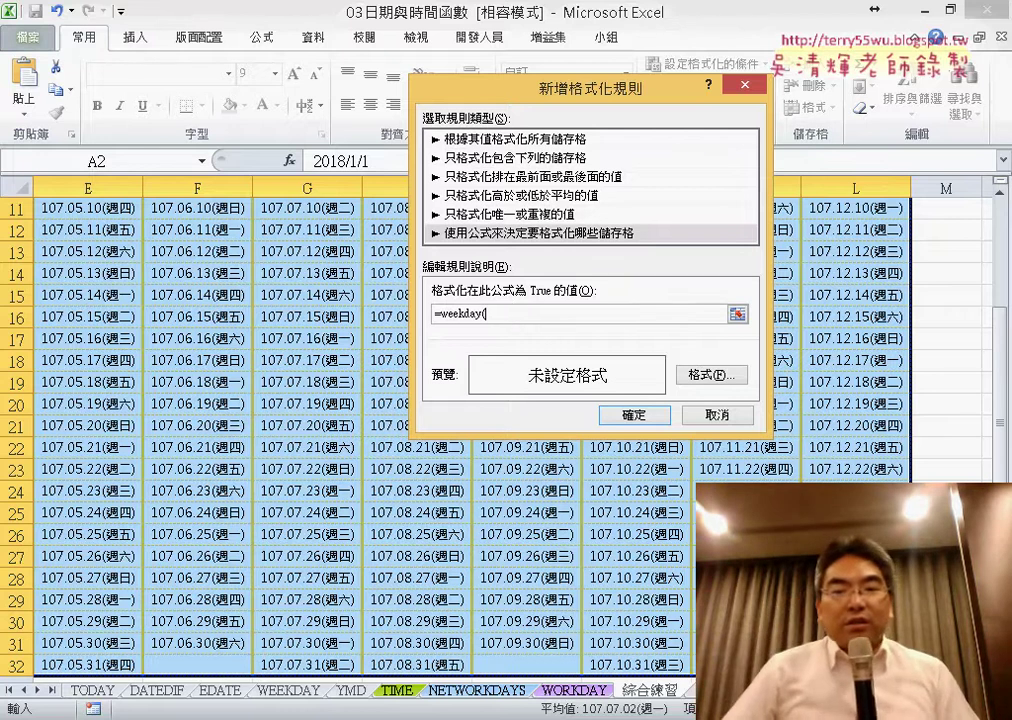
pyautogui.hscroll(-4, 300, 420)
pyautogui.scroll(2, 1003, 330)
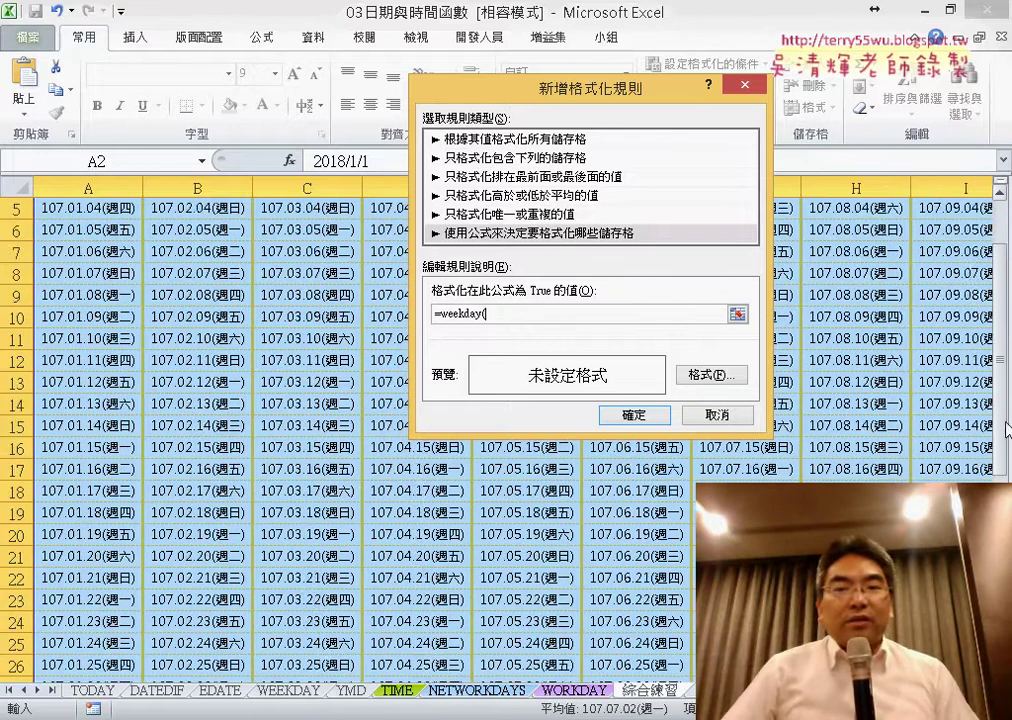
pyautogui.scroll(2, 1003, 330)
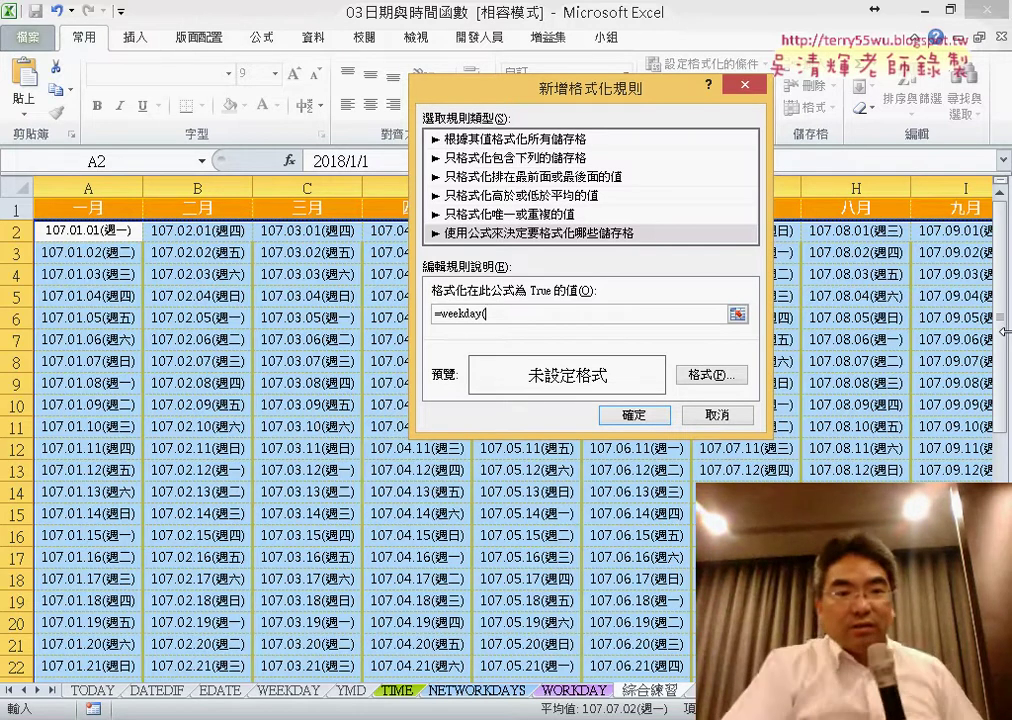
pyautogui.write('A2)=')
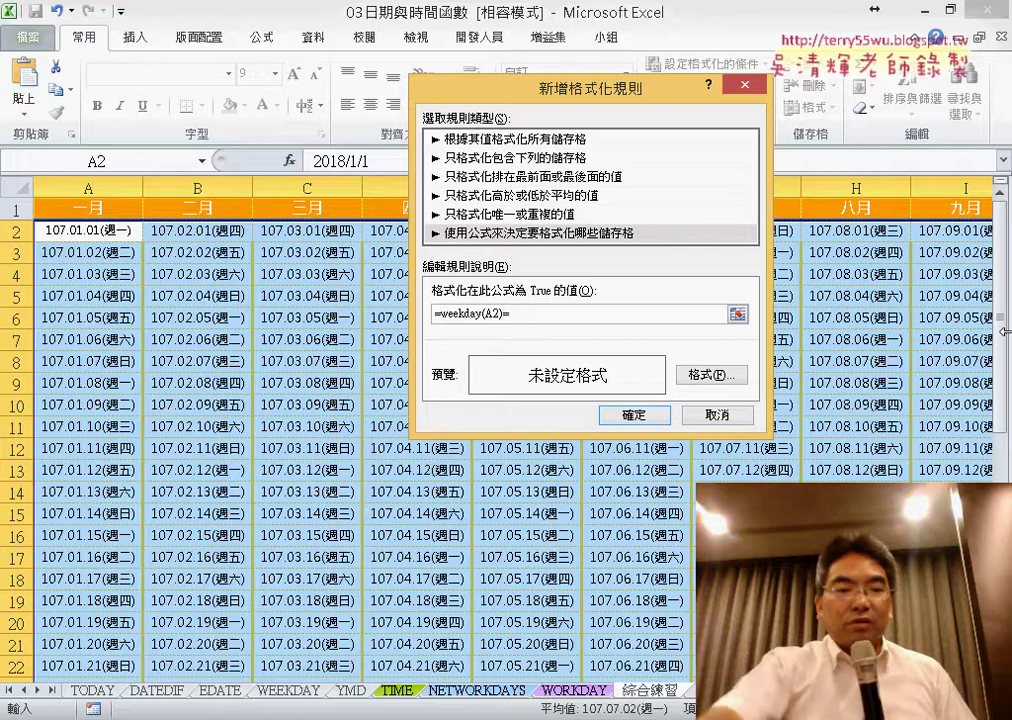
pyautogui.write('1')
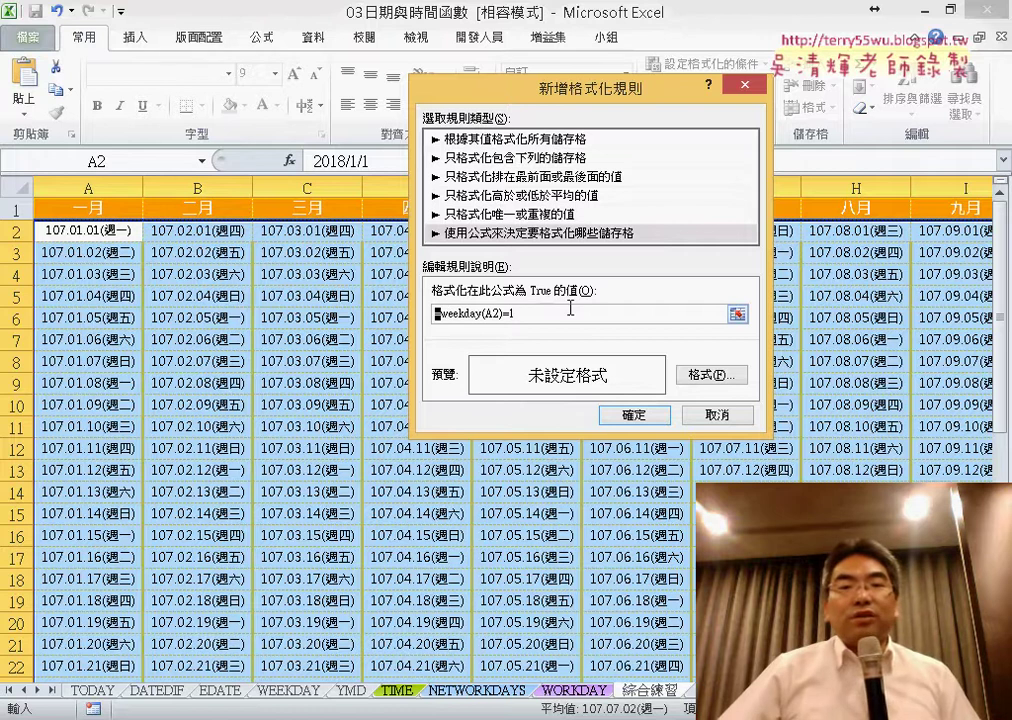
pyautogui.hotkey('shift', 'End')
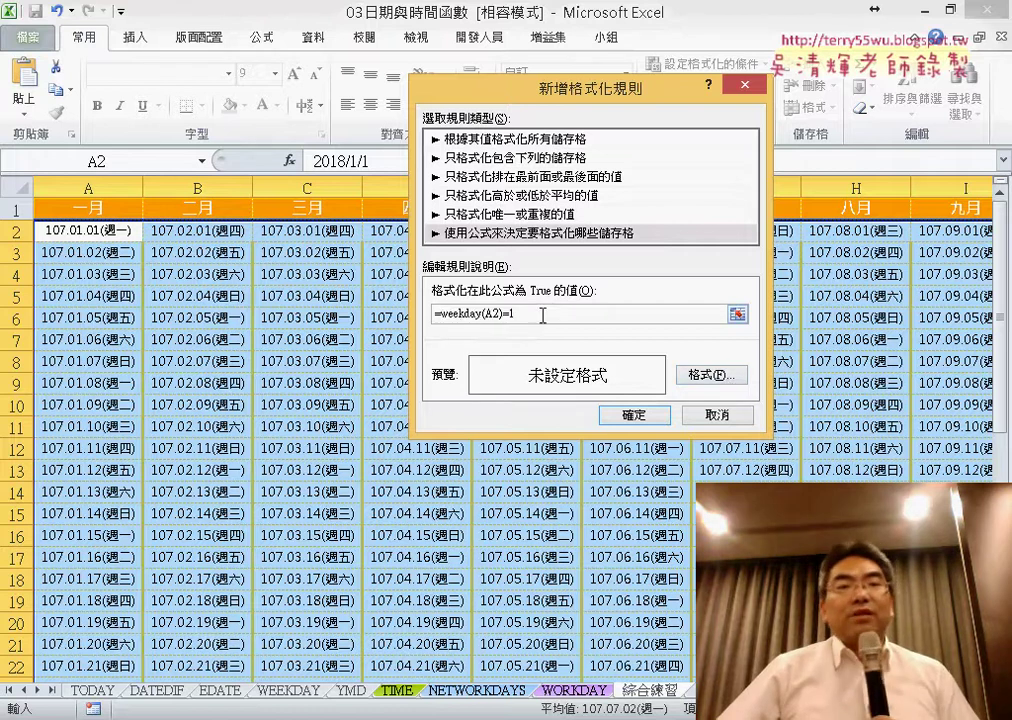
# - Give the Sunday rule a red font colour and a yellow background fill
pyautogui.click(716, 378)
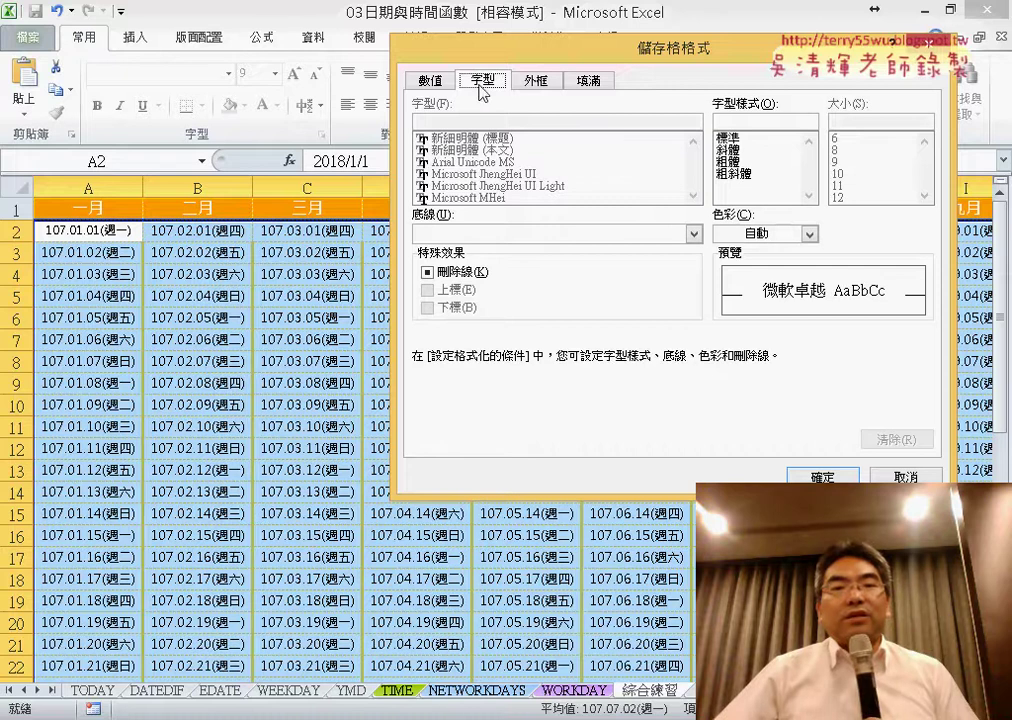
pyautogui.click(787, 238)
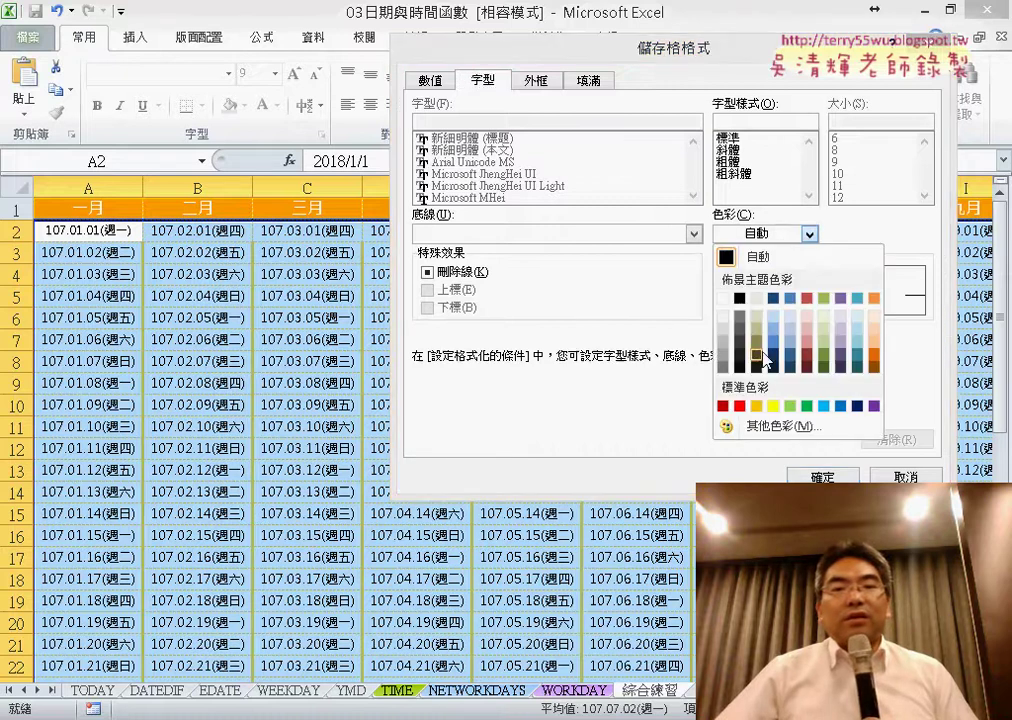
pyautogui.click(740, 406)
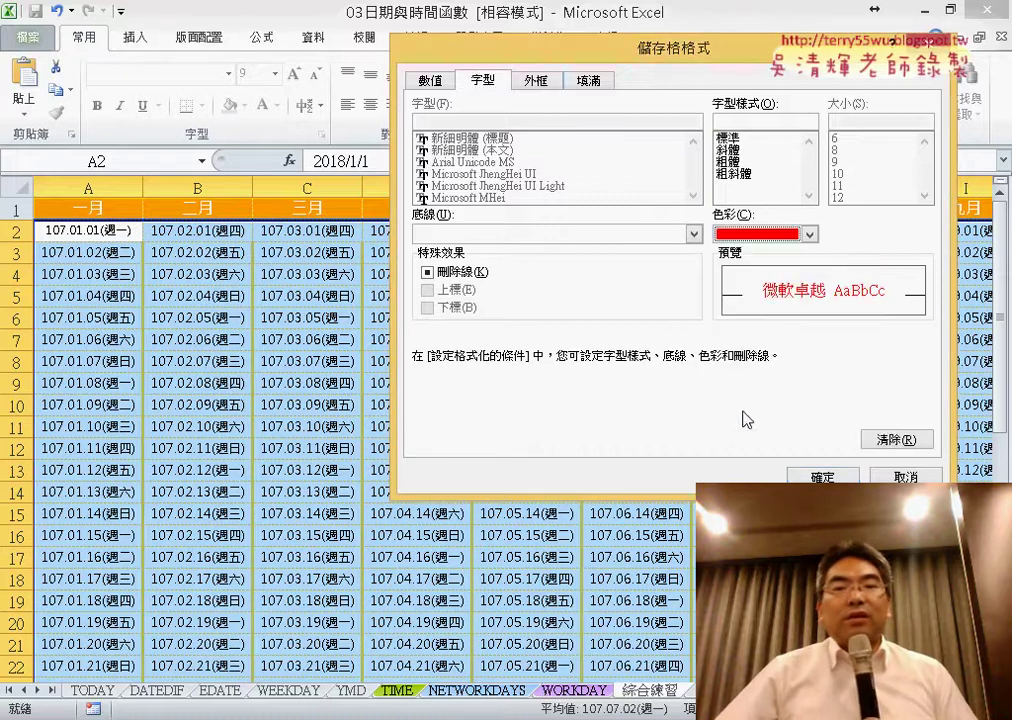
pyautogui.click(592, 82)
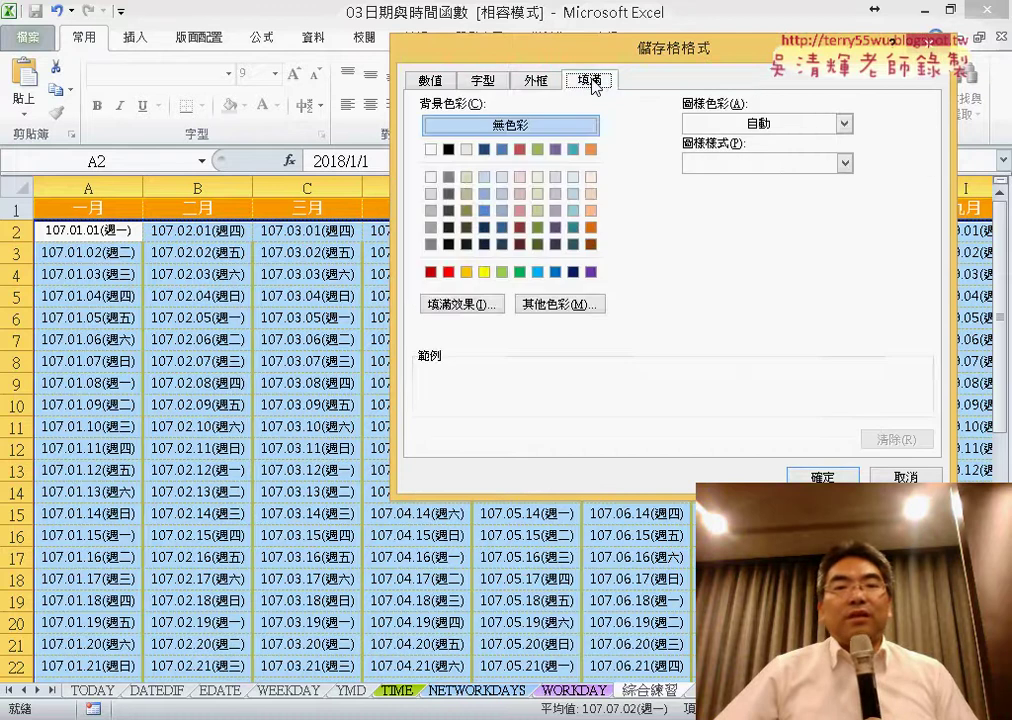
pyautogui.click(484, 272)
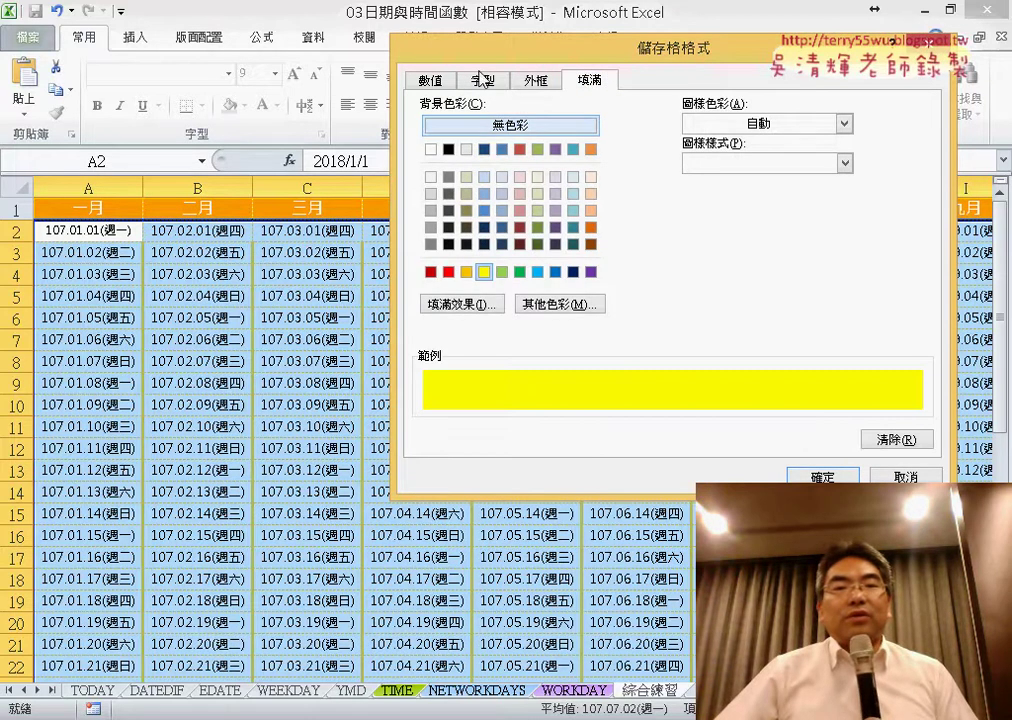
pyautogui.click(483, 84)
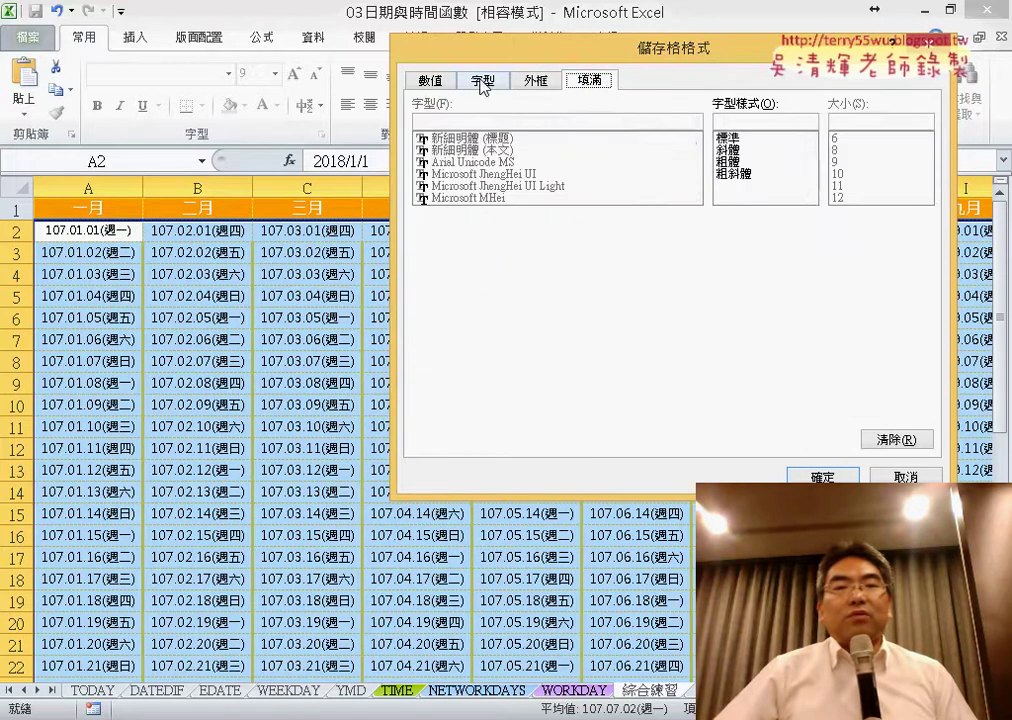
pyautogui.click(590, 82)
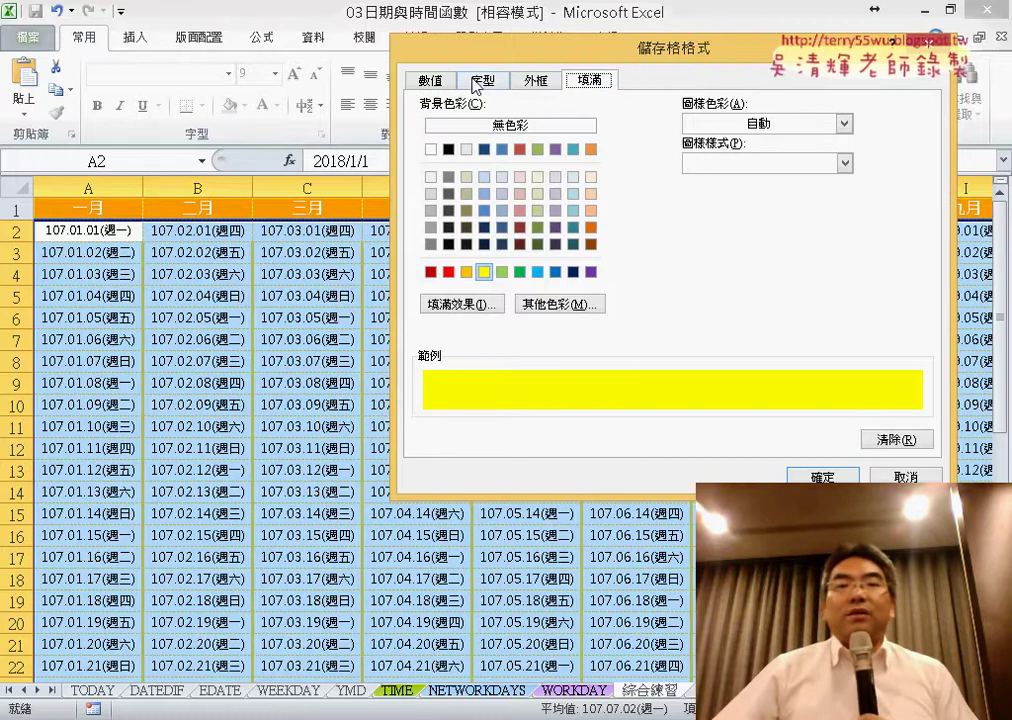
pyautogui.click(476, 84)
pyautogui.click(591, 83)
pyautogui.click(484, 84)
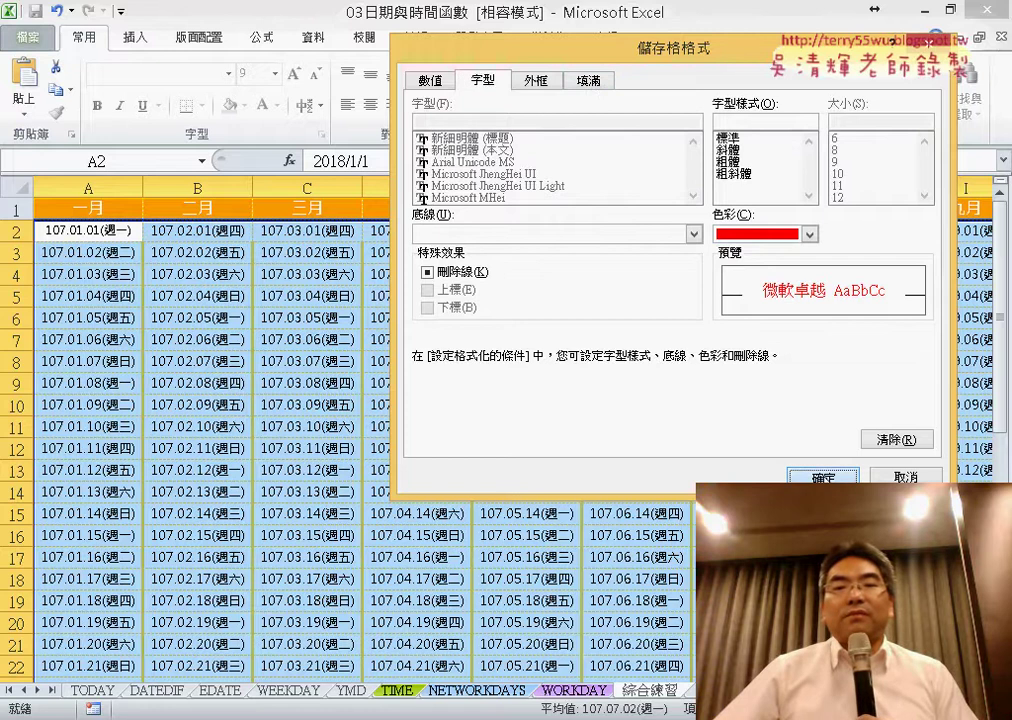
pyautogui.click(822, 477)
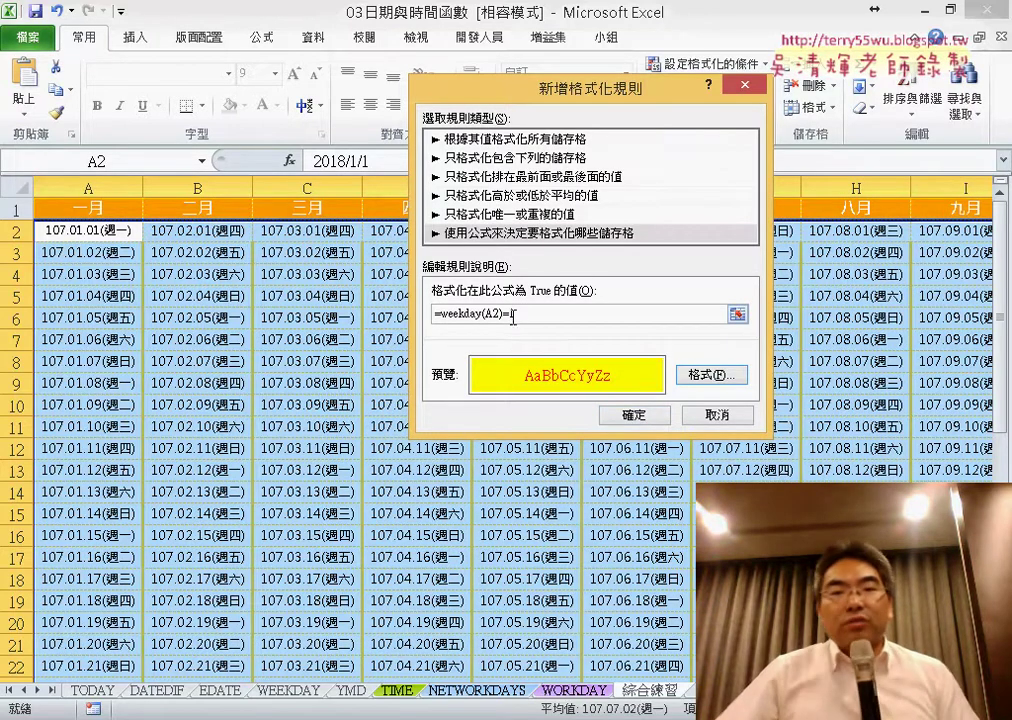
# - Copy the Sunday rule's formula text for reuse
pyautogui.press('BackSpace')
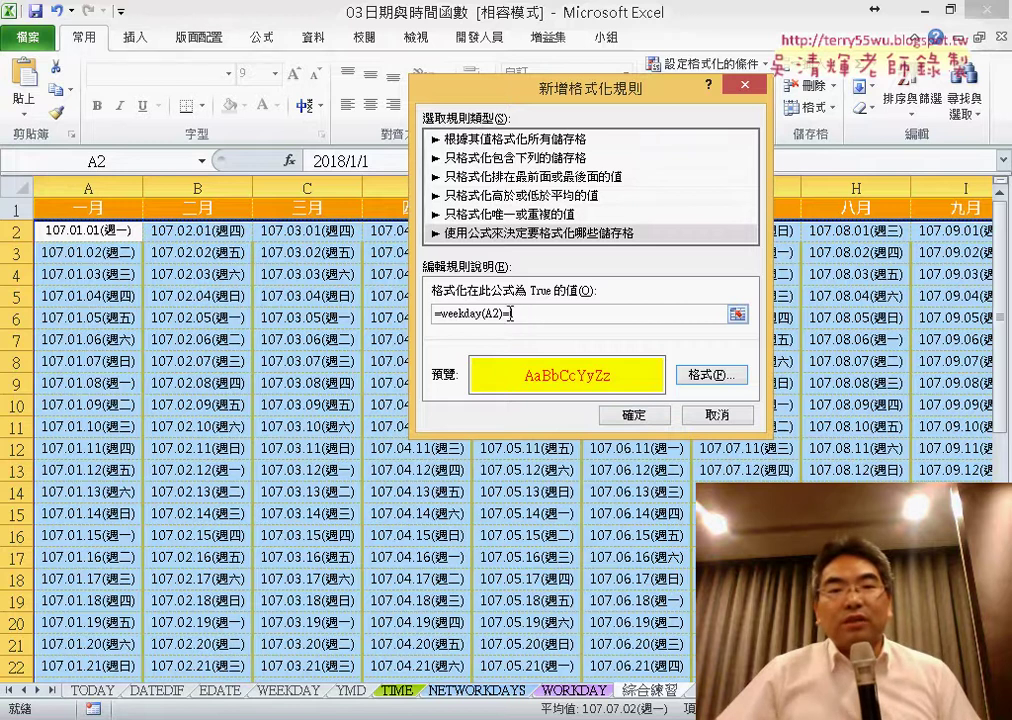
pyautogui.moveTo(511, 314); pyautogui.dragTo(459, 313)
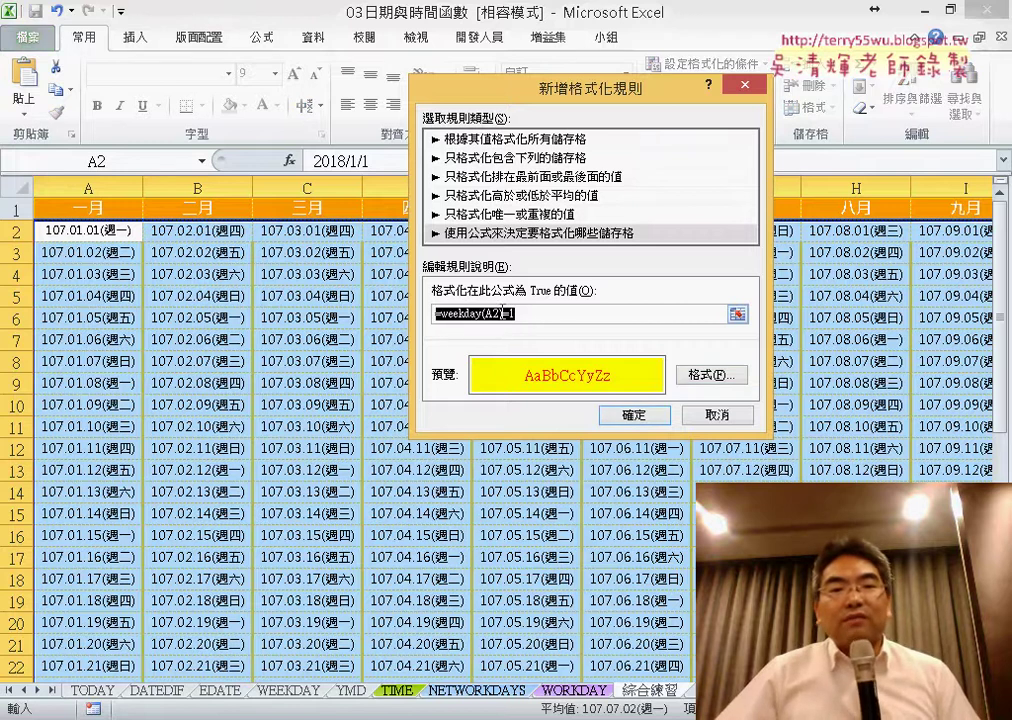
pyautogui.rightClick(505, 314)
pyautogui.click(555, 351)
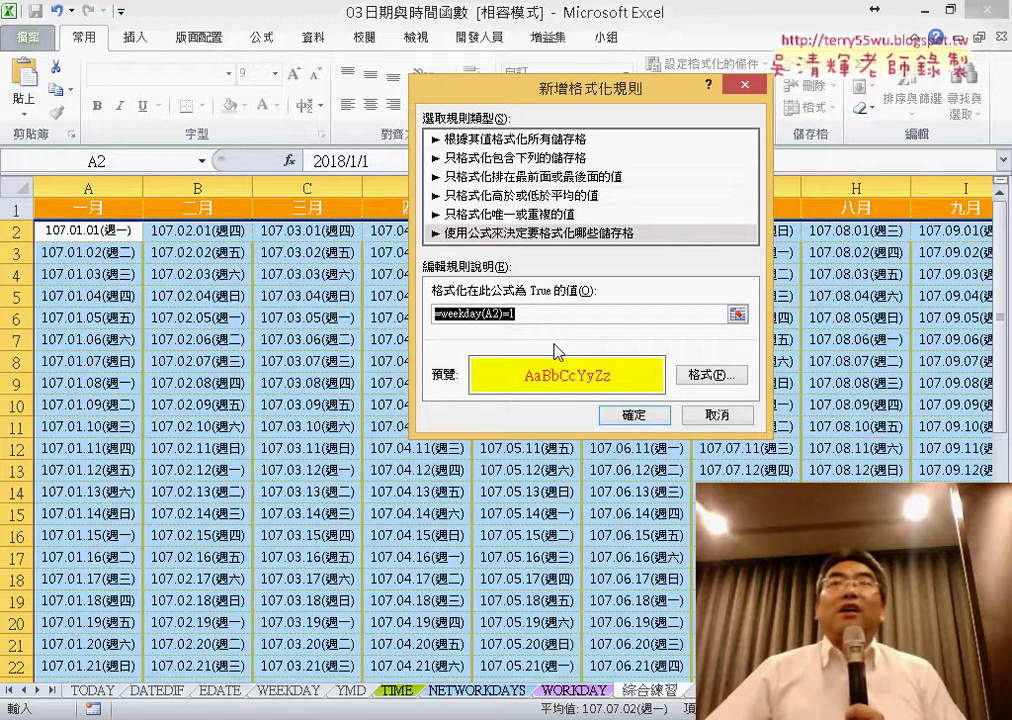
# - Apply the Sunday rule, then paste its formula into a new formula rule, changing it to =weekday(A2)=7
pyautogui.click(651, 414)
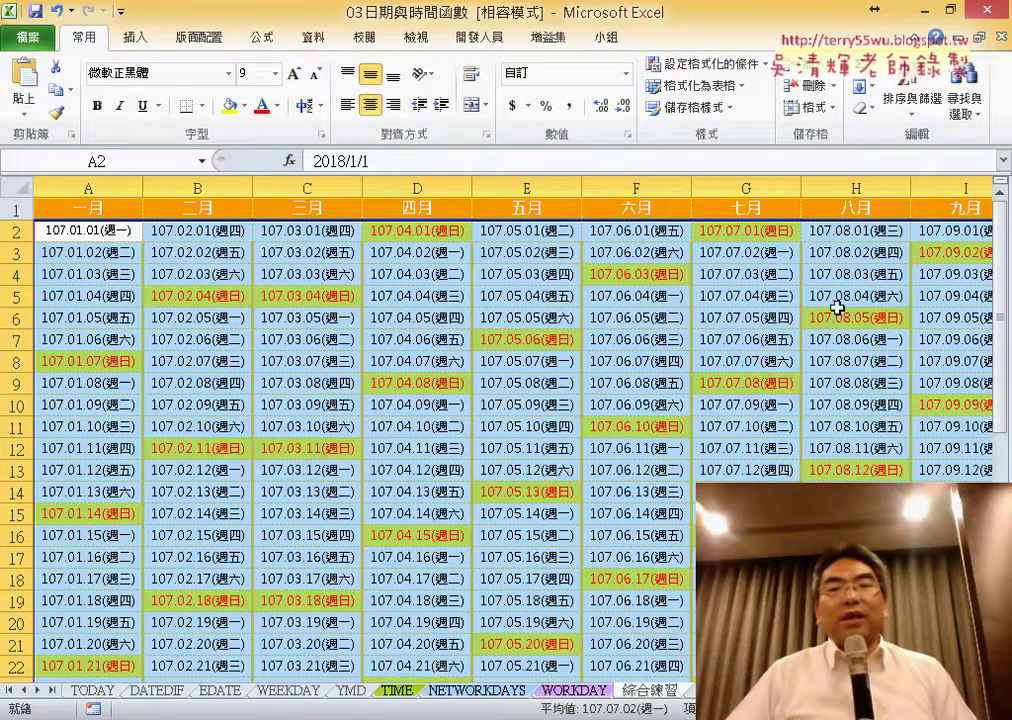
pyautogui.click(705, 63)
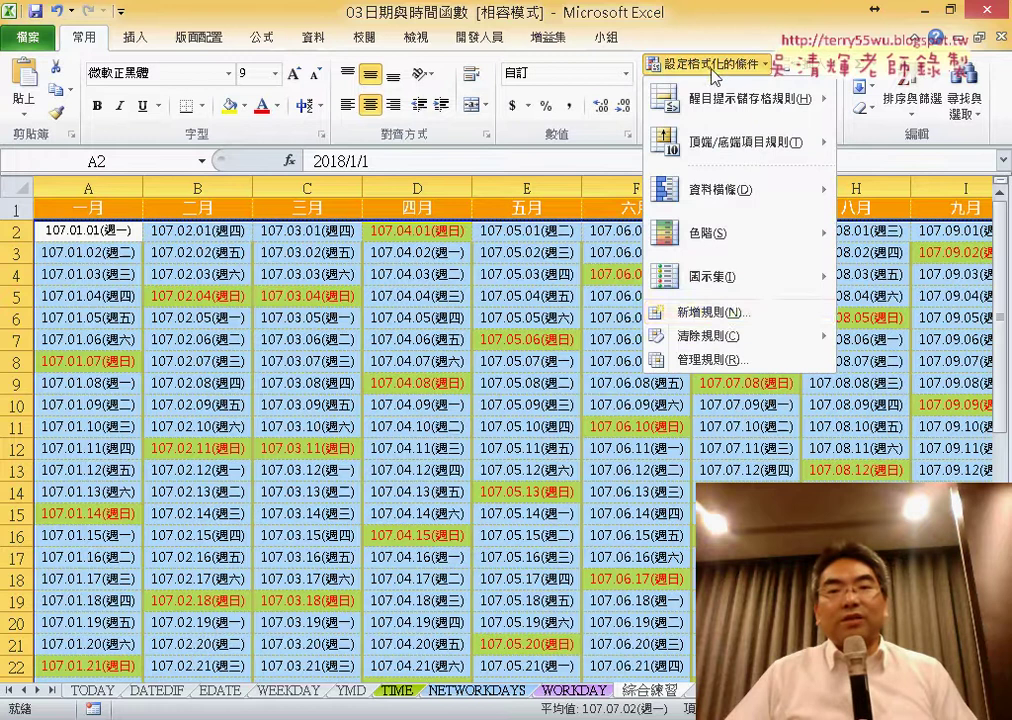
pyautogui.click(712, 312)
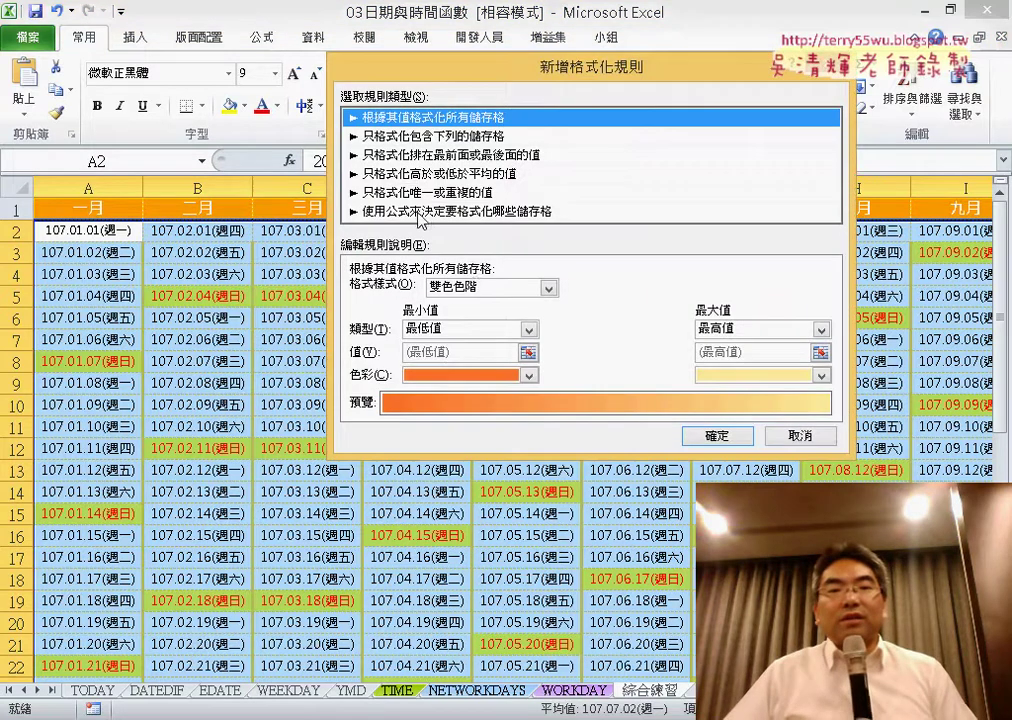
pyautogui.click(417, 211)
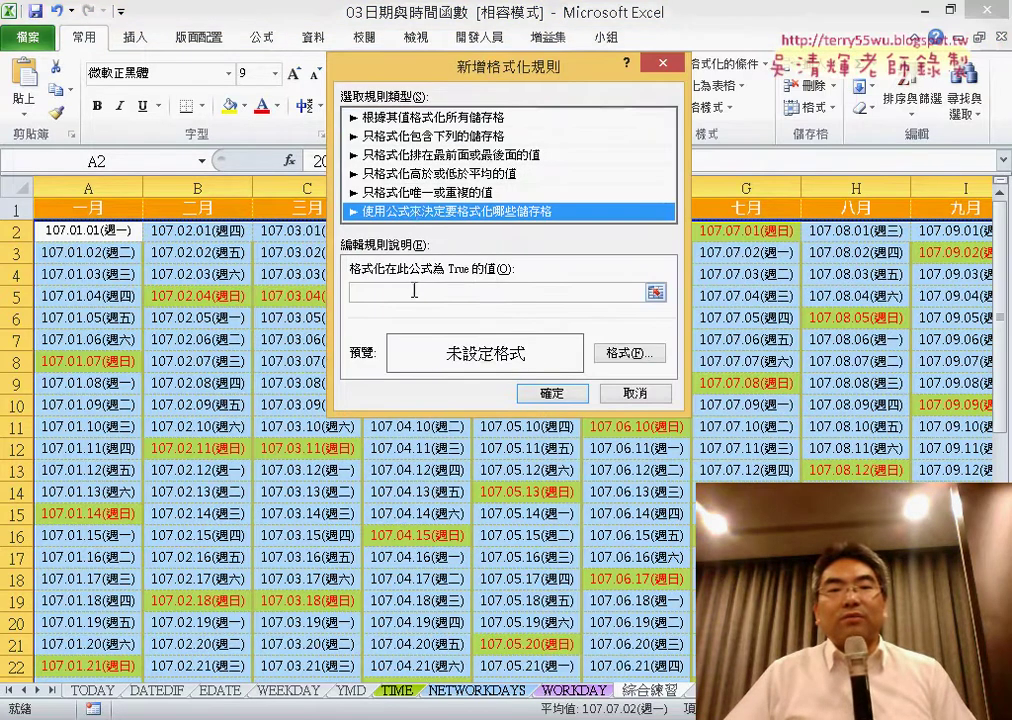
pyautogui.rightClick(405, 290)
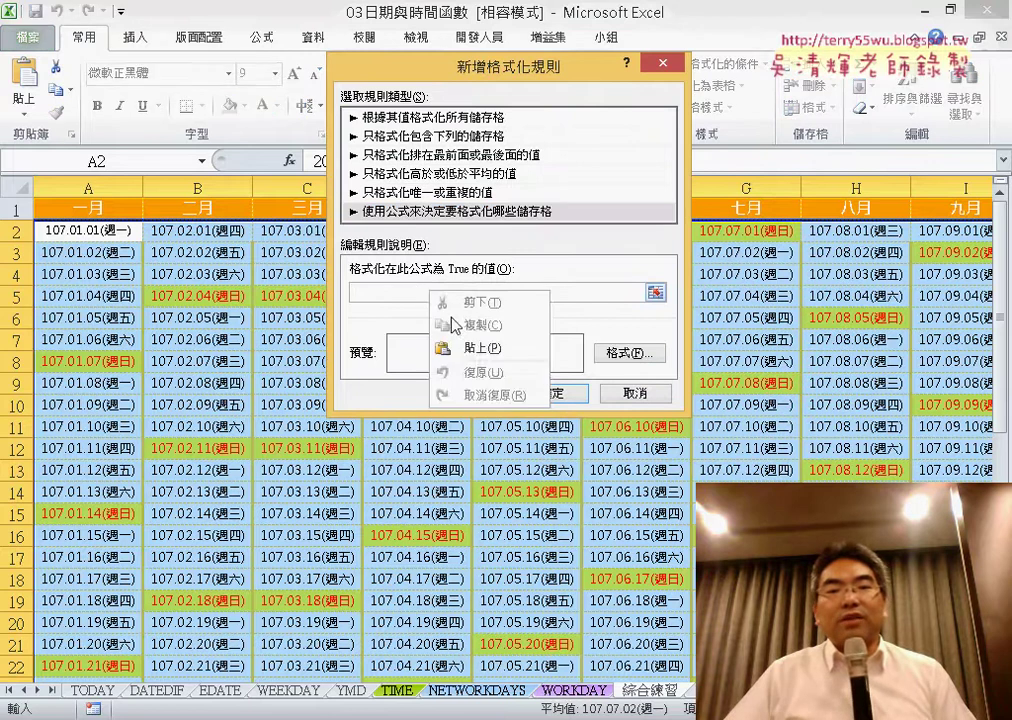
pyautogui.click(472, 348)
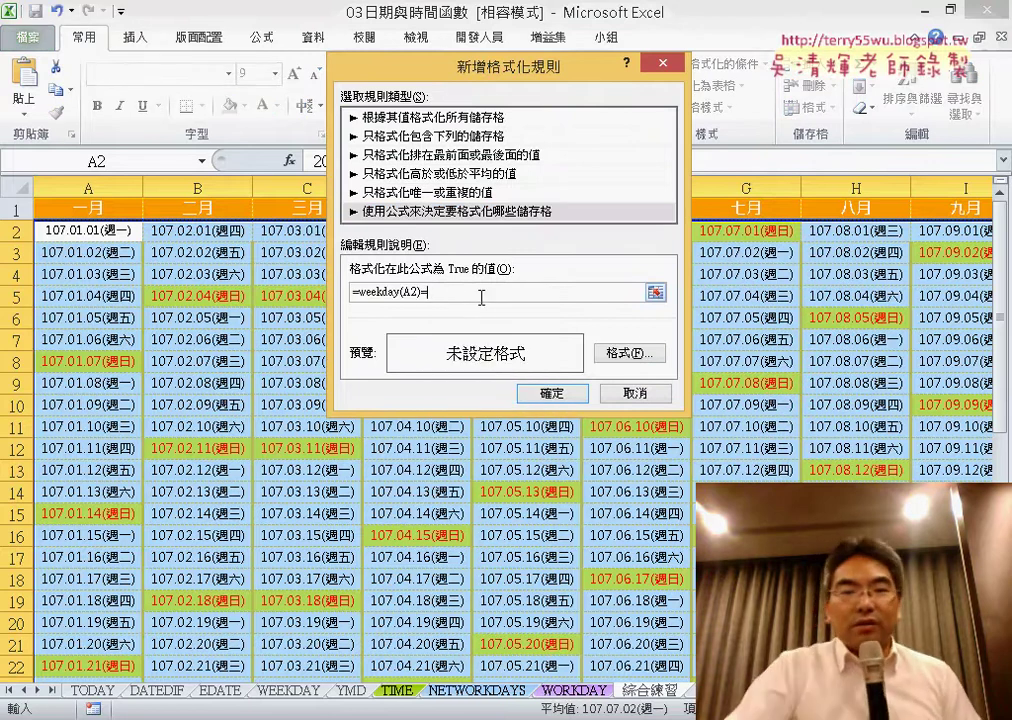
pyautogui.press('BackSpace')
pyautogui.write('7')
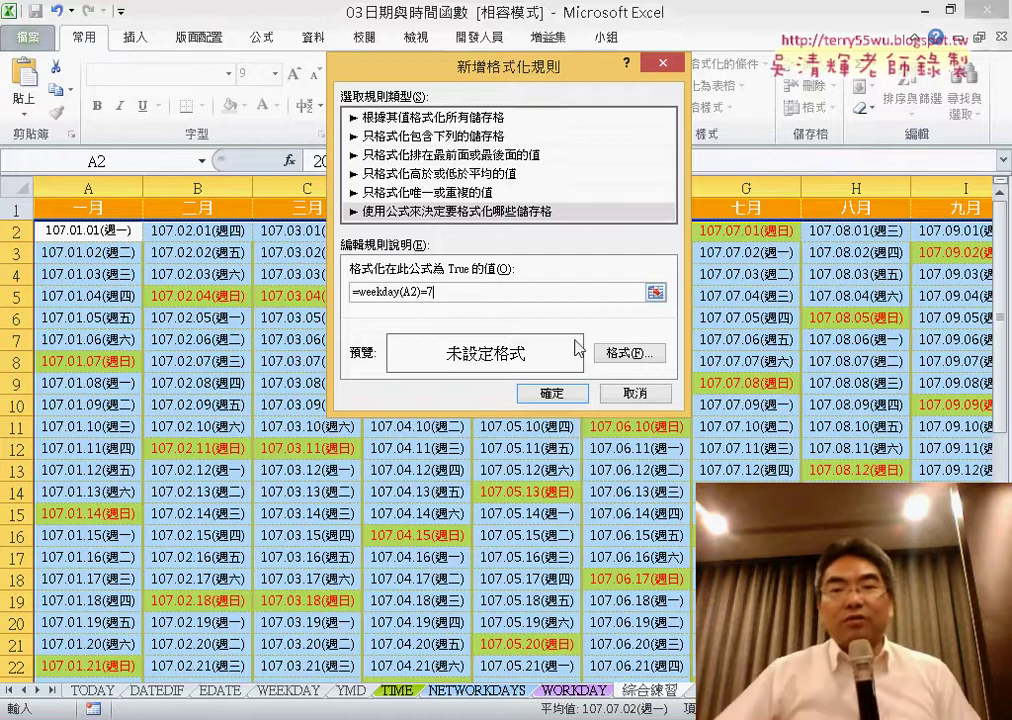
# - Format the =weekday(A2)=7 rule with dark green text on a light green fill and apply it
pyautogui.click(620, 353)
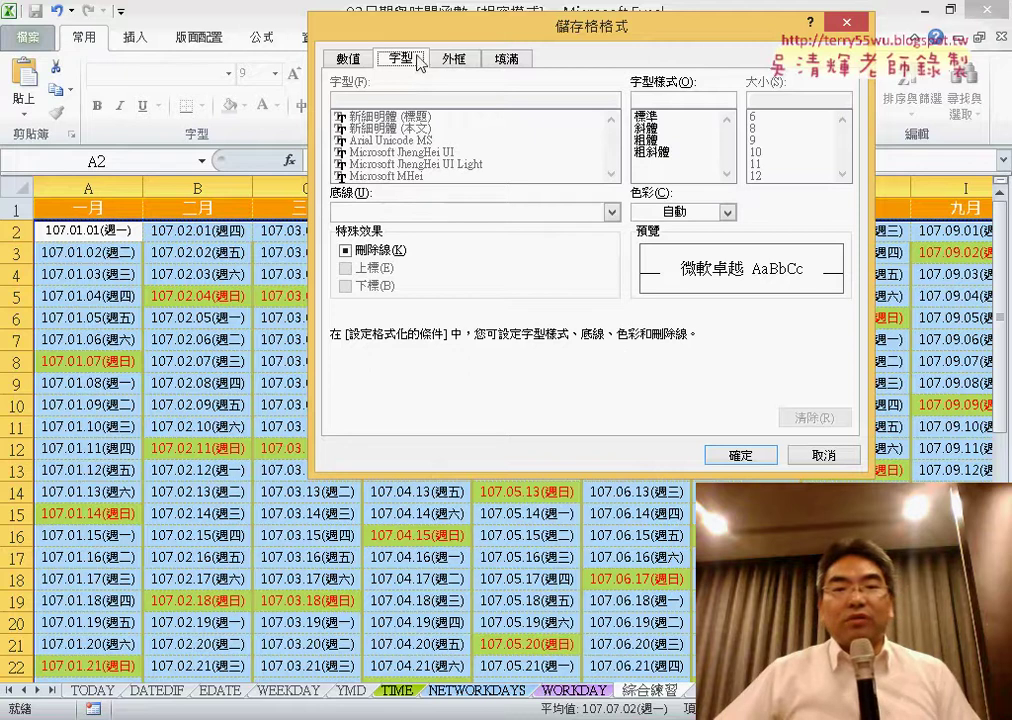
pyautogui.click(702, 213)
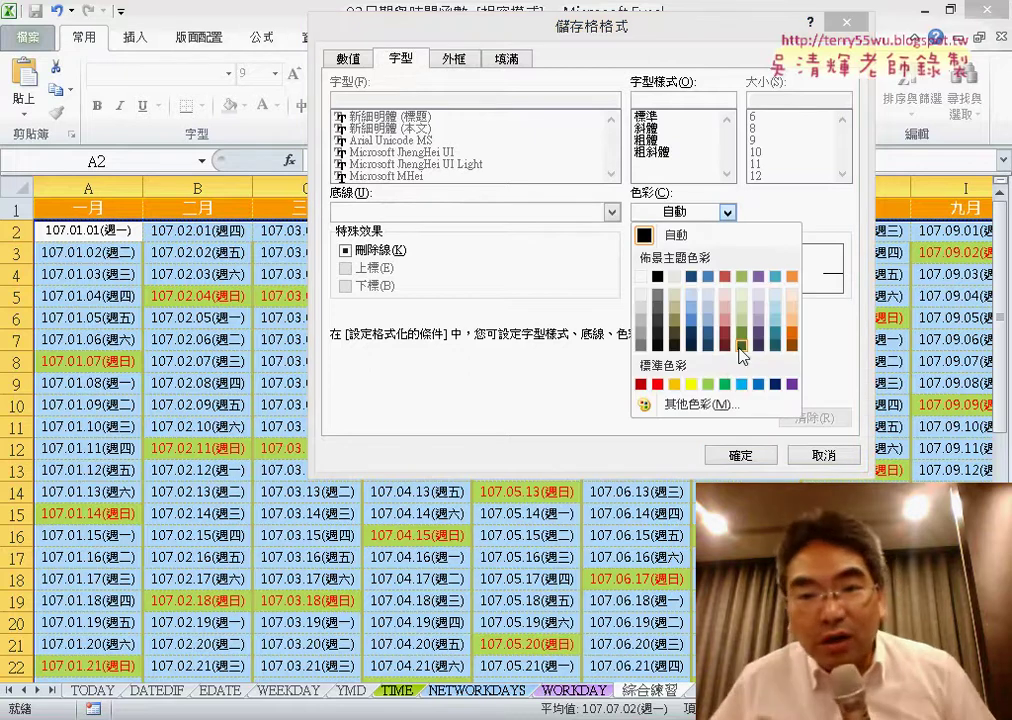
pyautogui.click(740, 346)
pyautogui.click(510, 60)
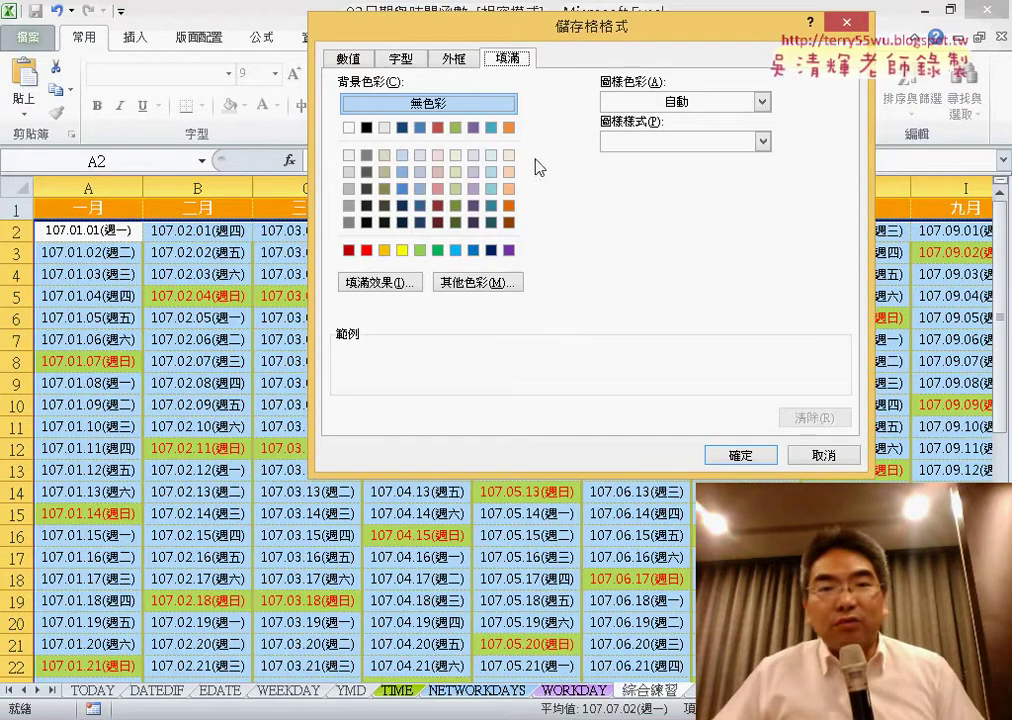
pyautogui.click(457, 156)
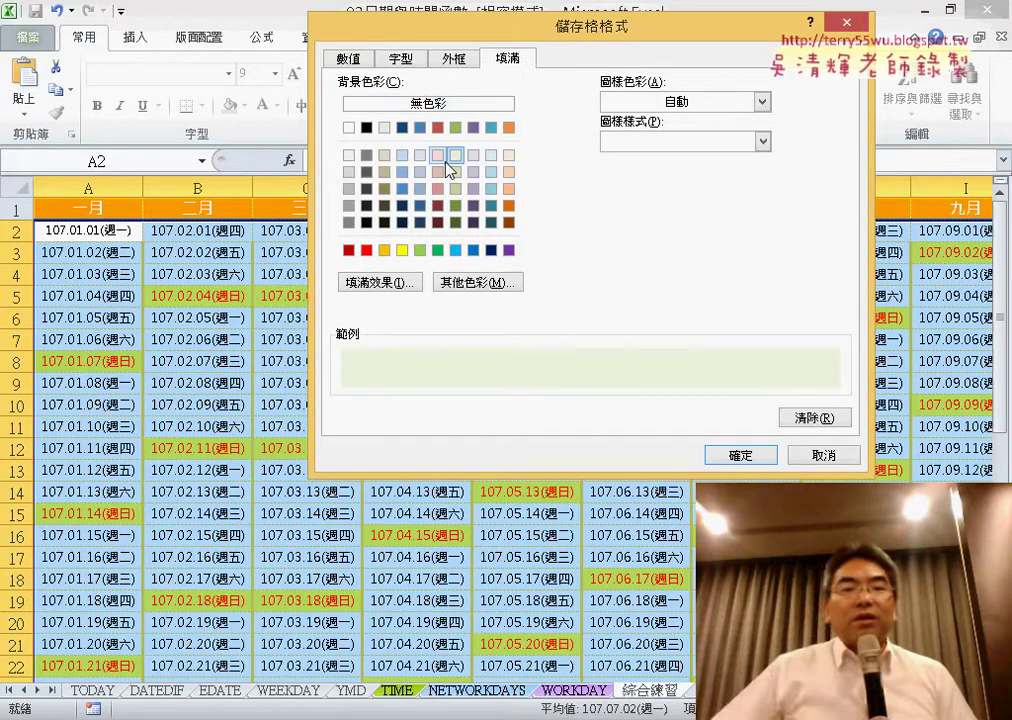
pyautogui.click(403, 60)
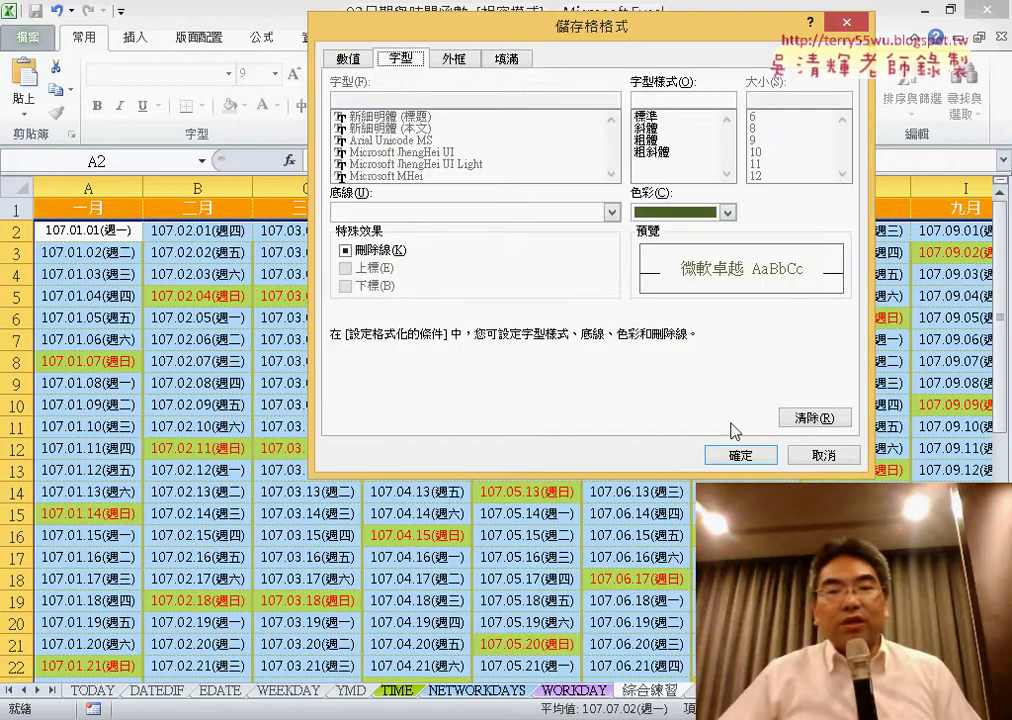
pyautogui.click(740, 458)
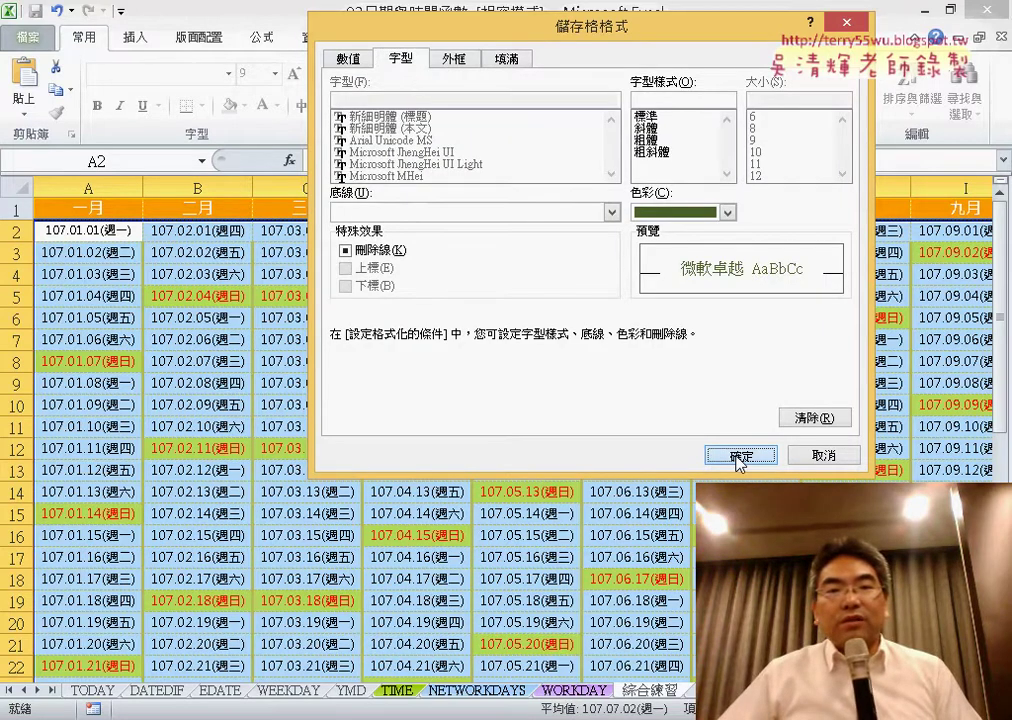
pyautogui.click(740, 458)
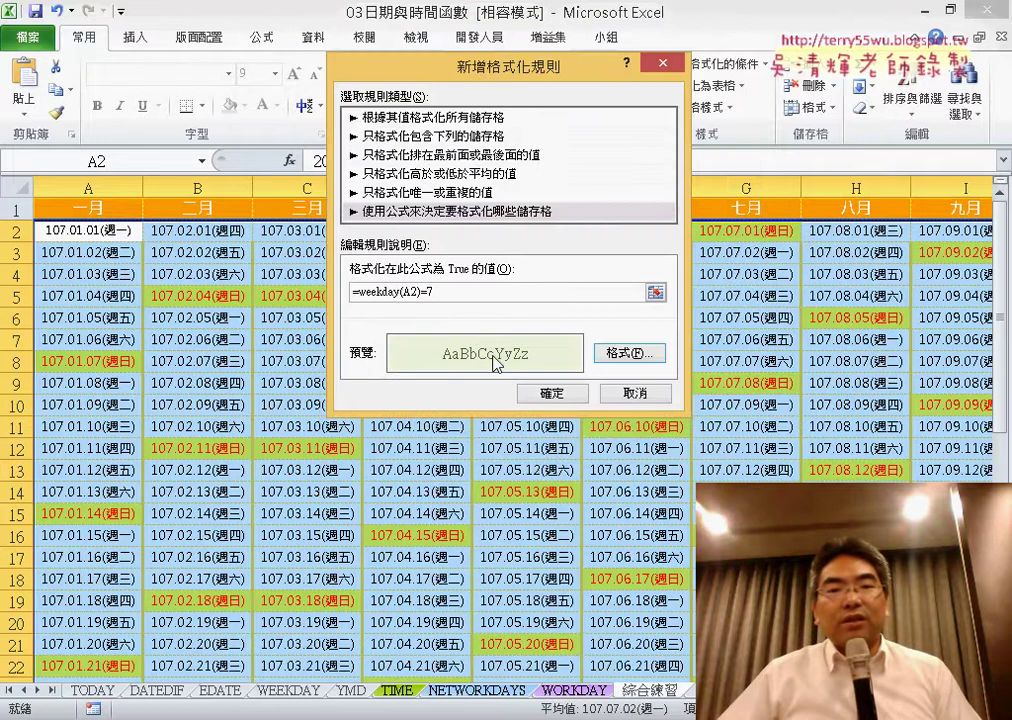
pyautogui.click(552, 393)
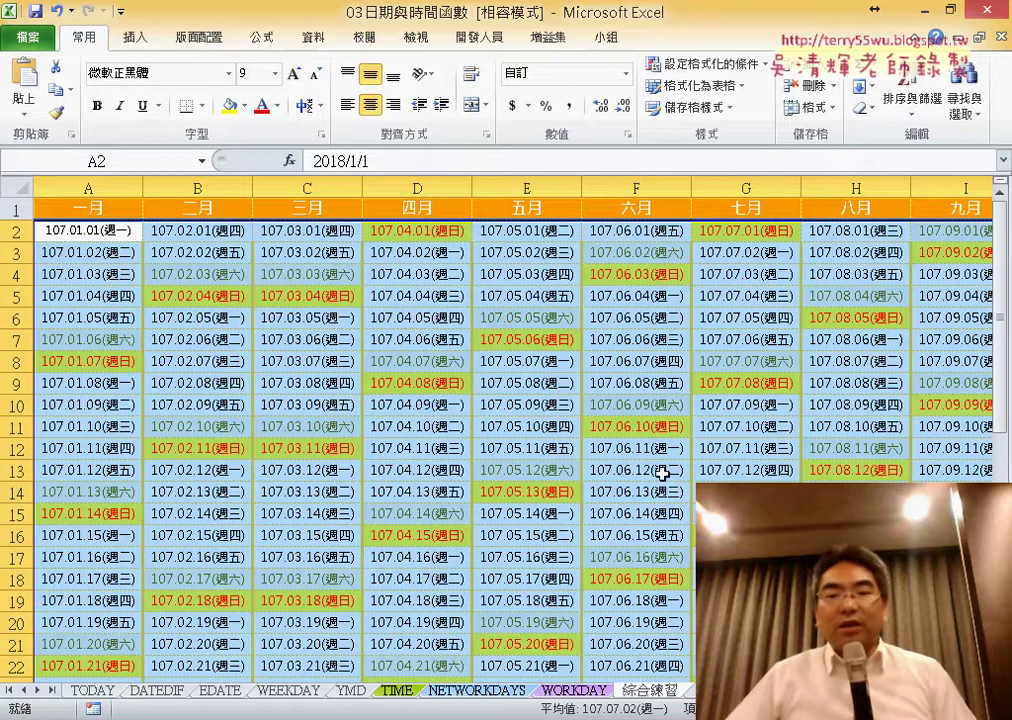
# - Deselect and scroll through the calendar to check the yellow Sundays and green Saturdays
pyautogui.click(660, 513)
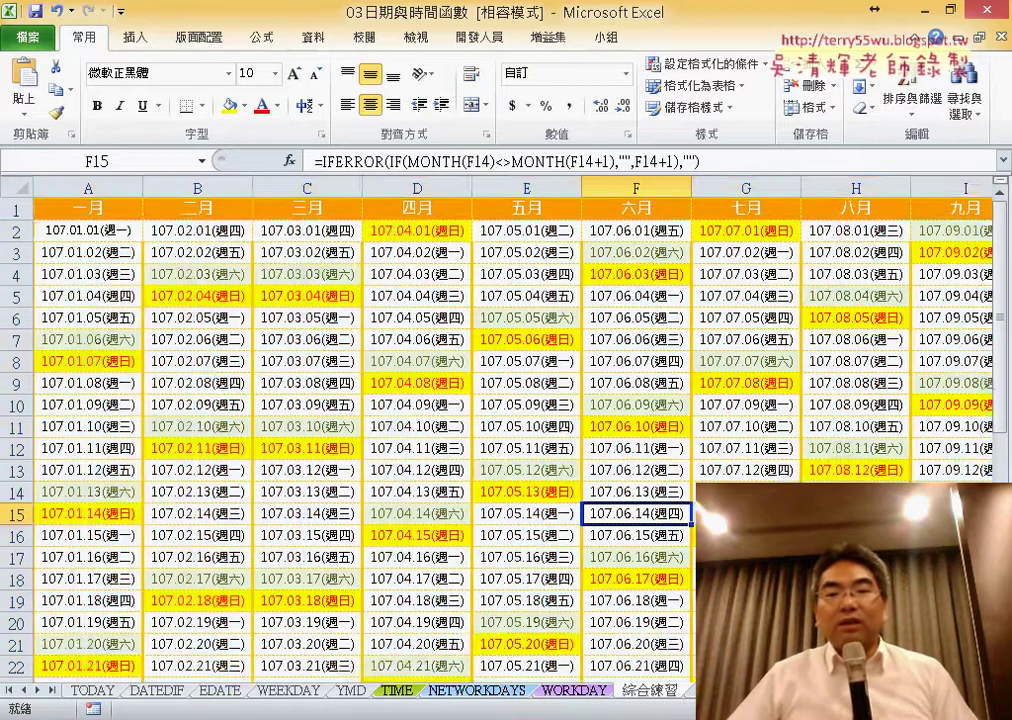
pyautogui.hscroll(2, 500, 350)
pyautogui.hscroll(1, 500, 350)
pyautogui.hscroll(-3, 500, 350)
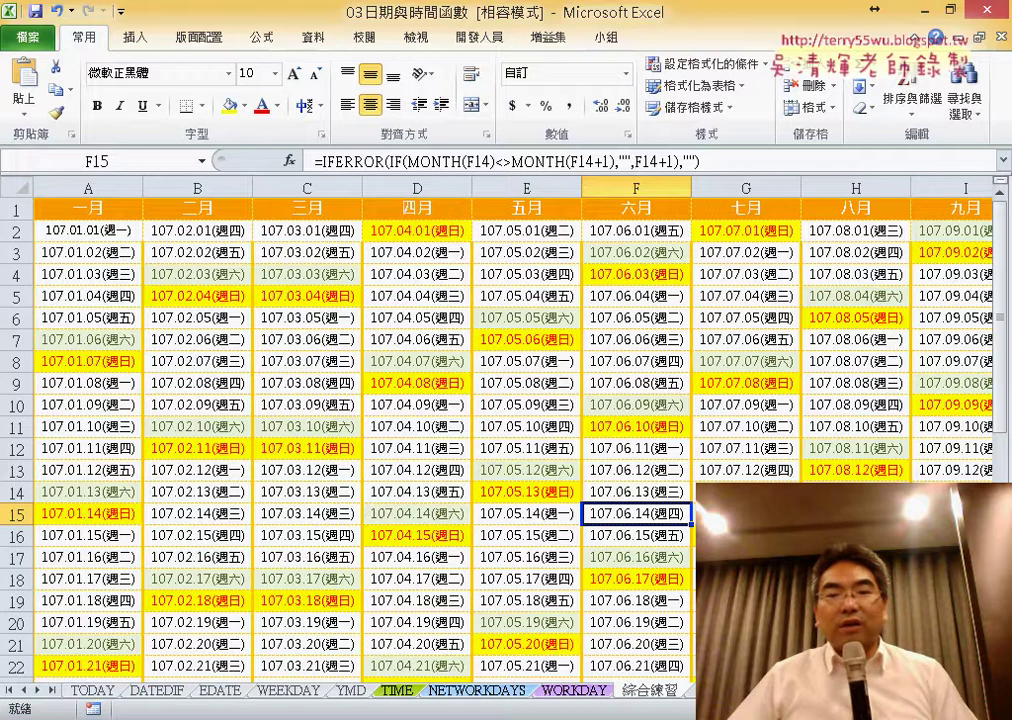
pyautogui.scroll(-1, 500, 350)
pyautogui.scroll(-1, 500, 350)
pyautogui.scroll(-1, 500, 350)
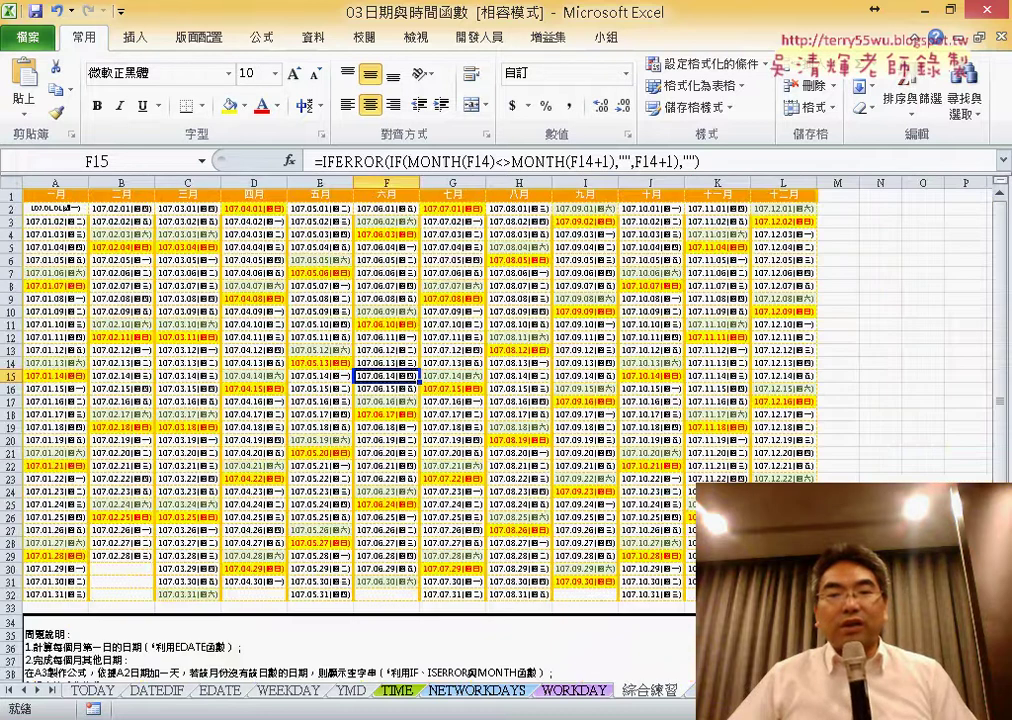